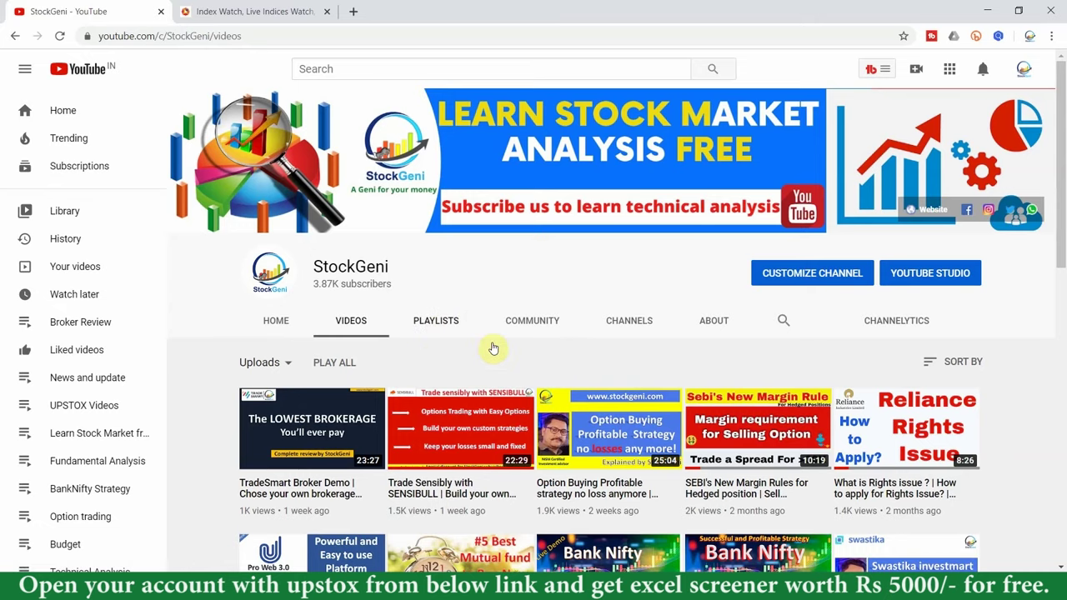
Bring up the NSE live-data workbook and filter the OHLC column to only Buy and Sell rows.
left_click(767, 529)
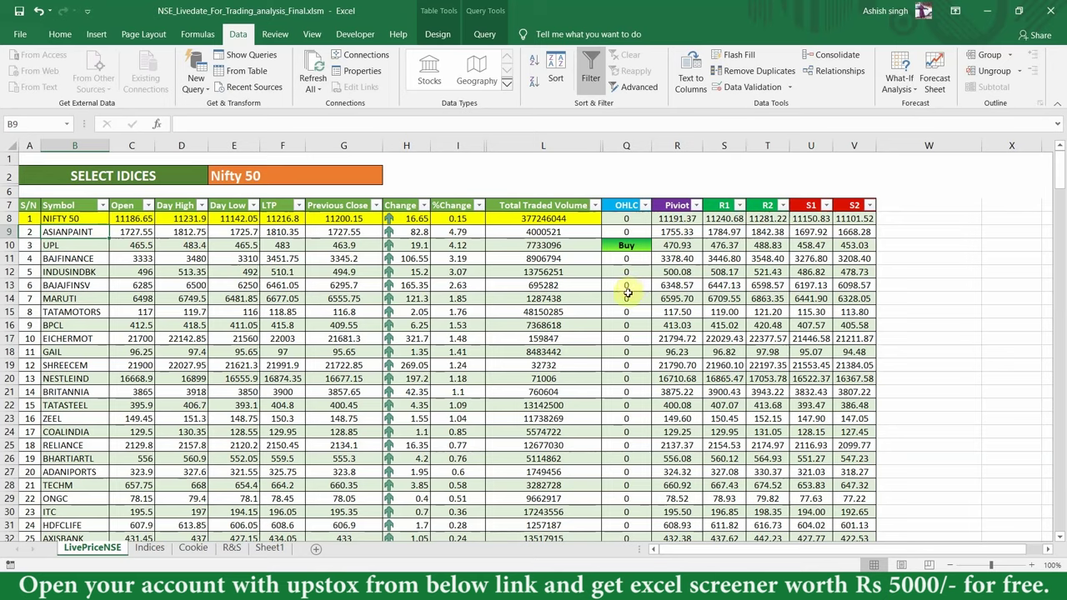
left_click(645, 205)
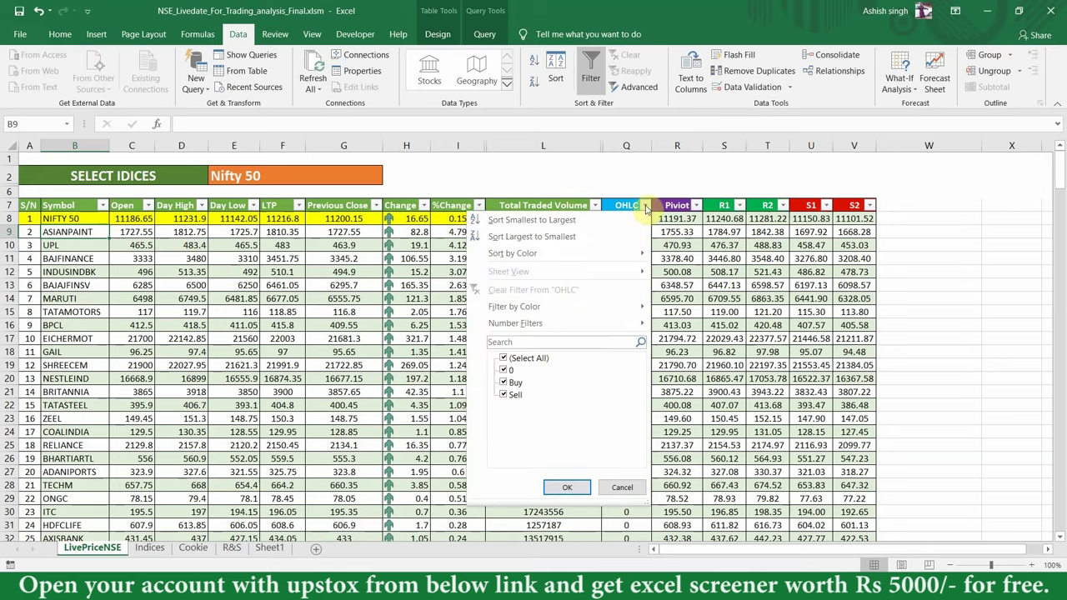
left_click(502, 369)
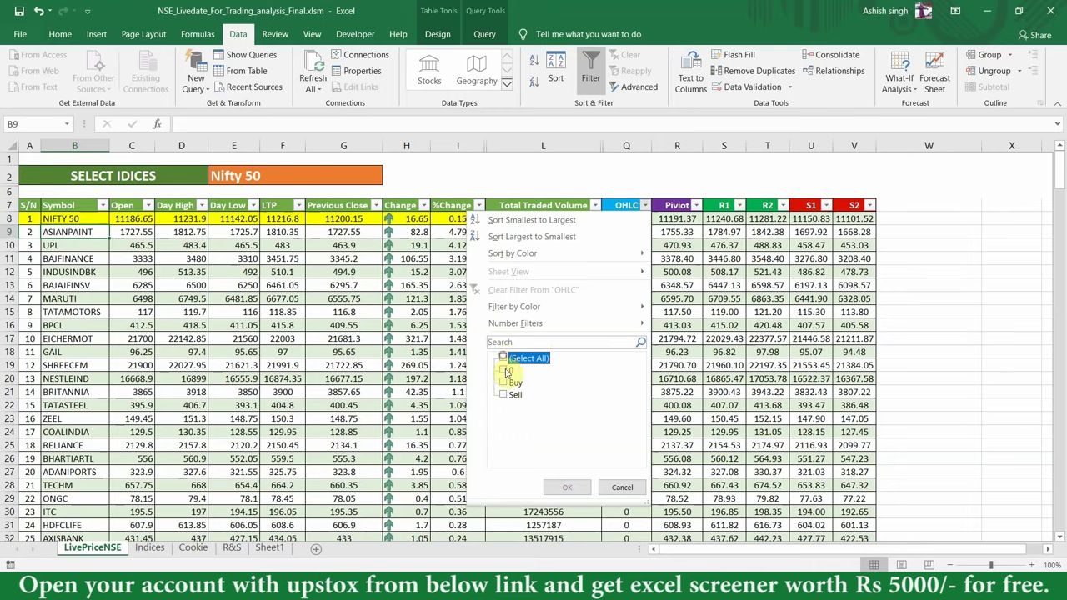
left_click(508, 394)
left_click(565, 488)
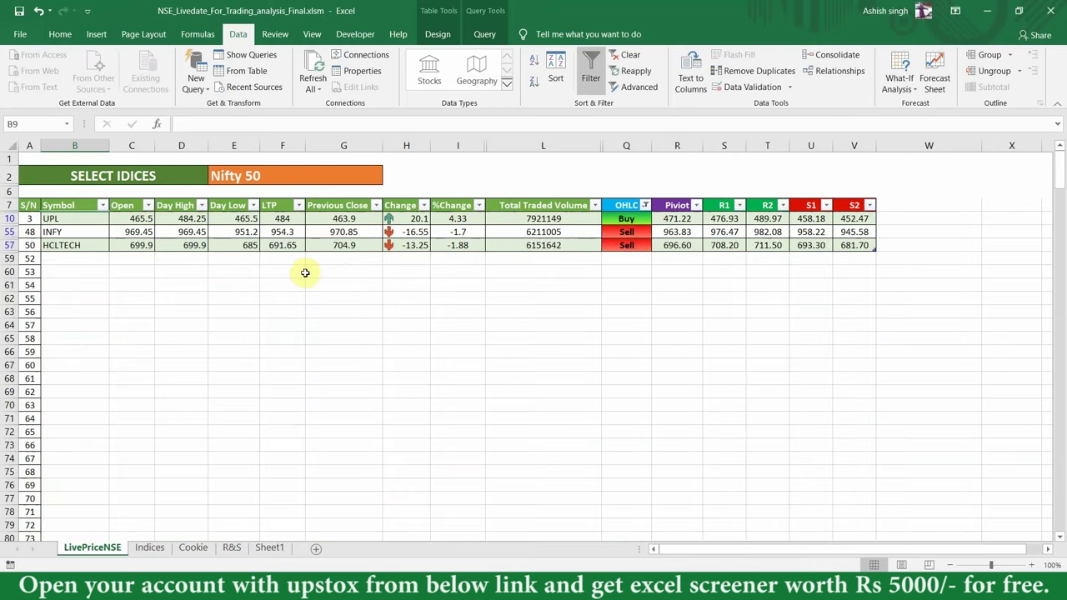
Clear the OHLC filter with Select All so every row shows again.
left_click(645, 206)
left_click(503, 357)
left_click(565, 487)
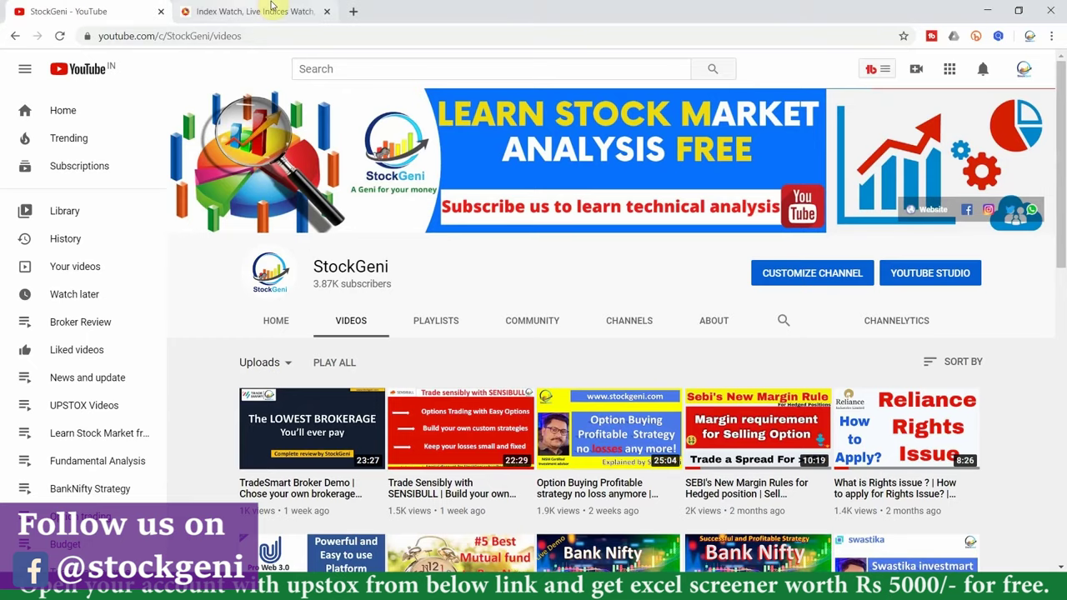
Reload the NSE live indices tab for fresh values, then go to the NSE HOME page.
left_click(269, 10)
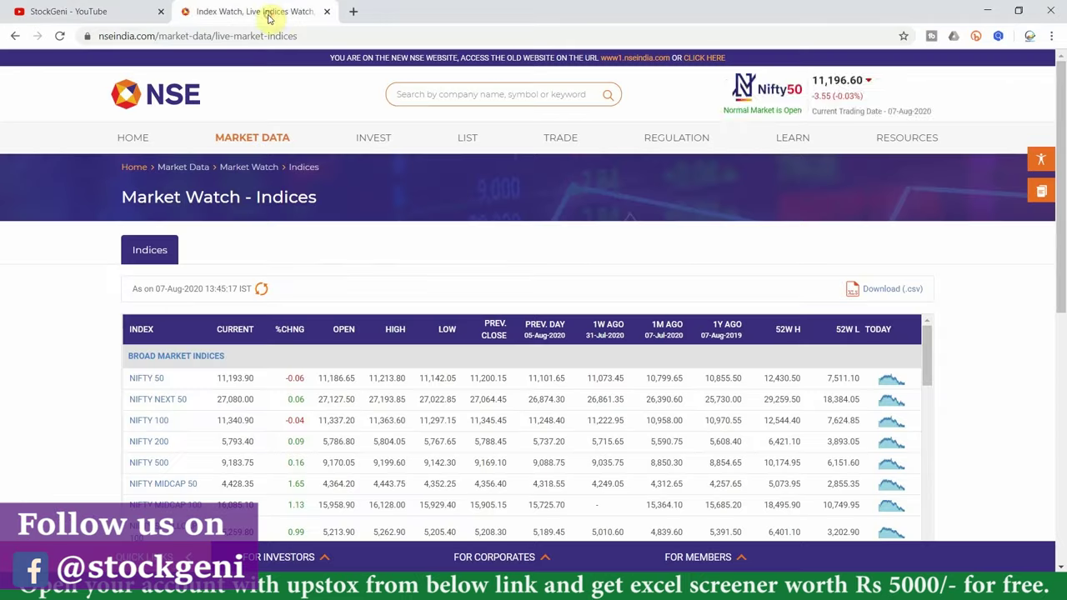
left_click(418, 35)
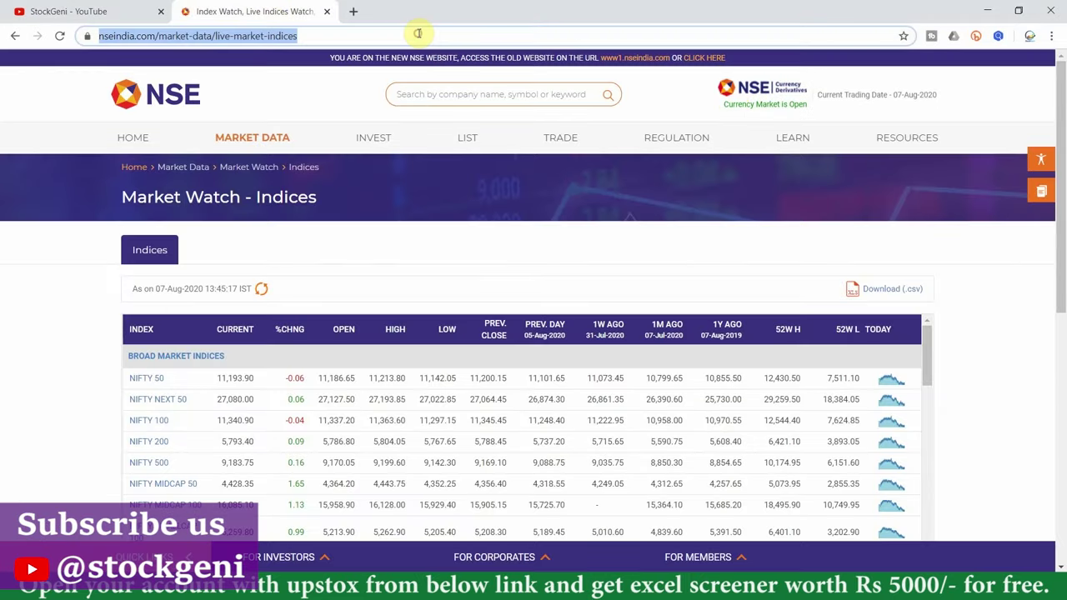
key("Return")
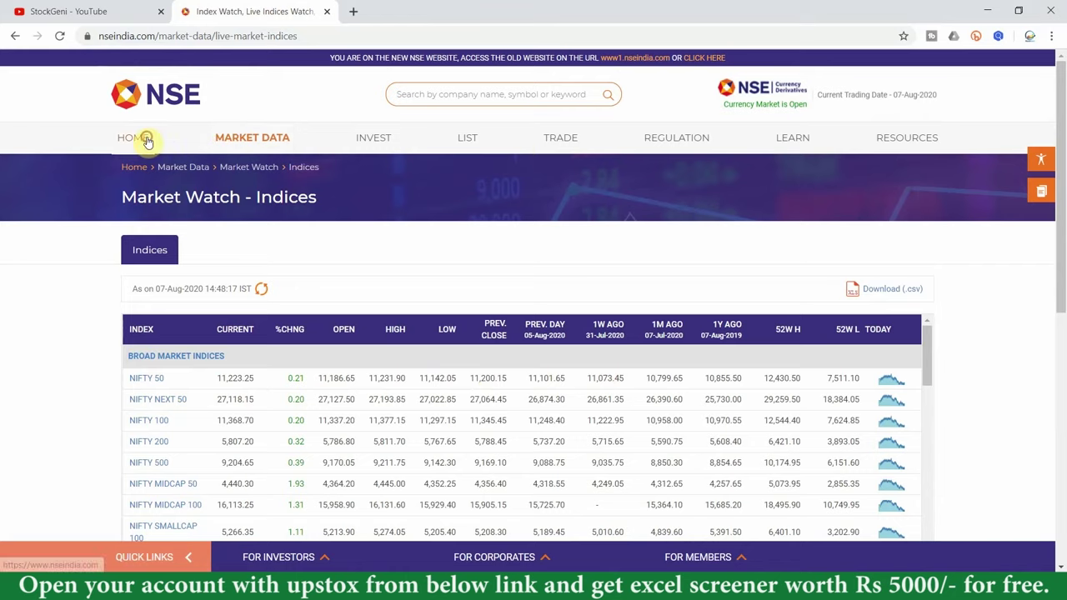
left_click(134, 136)
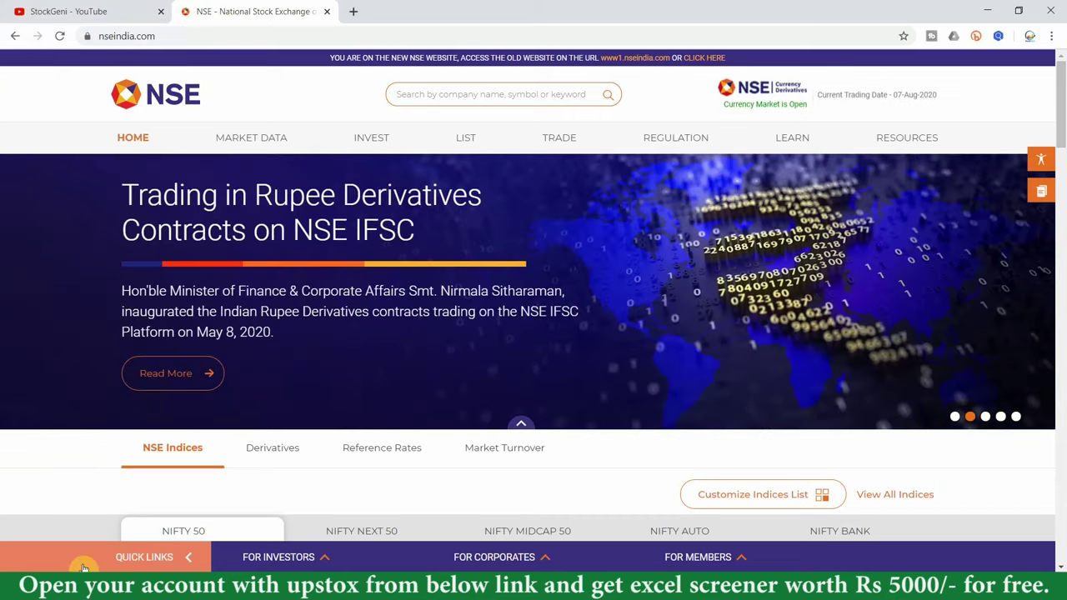
key("super")
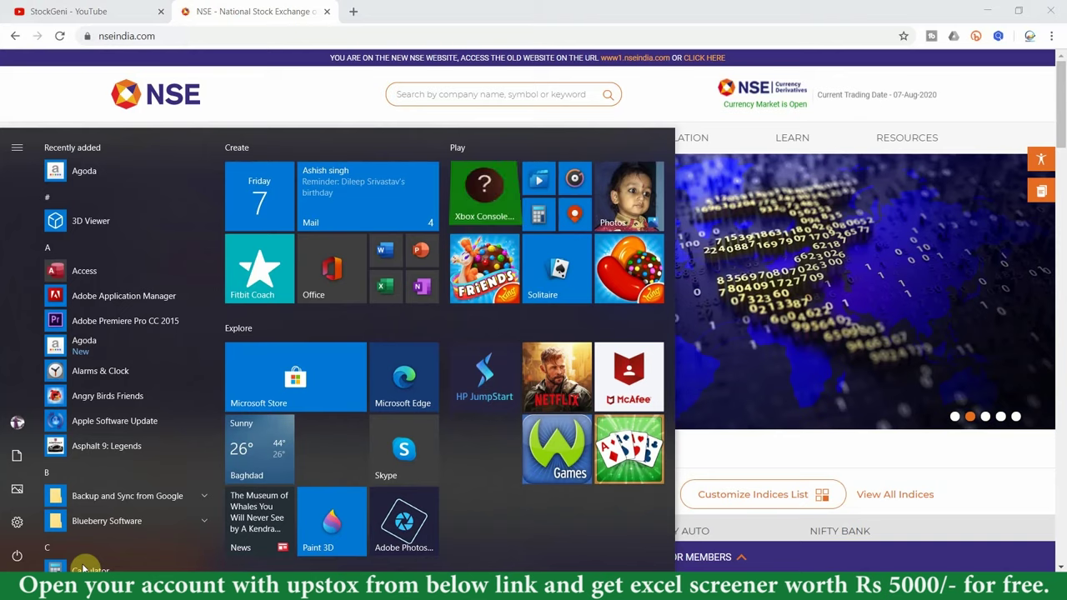
type("exce")
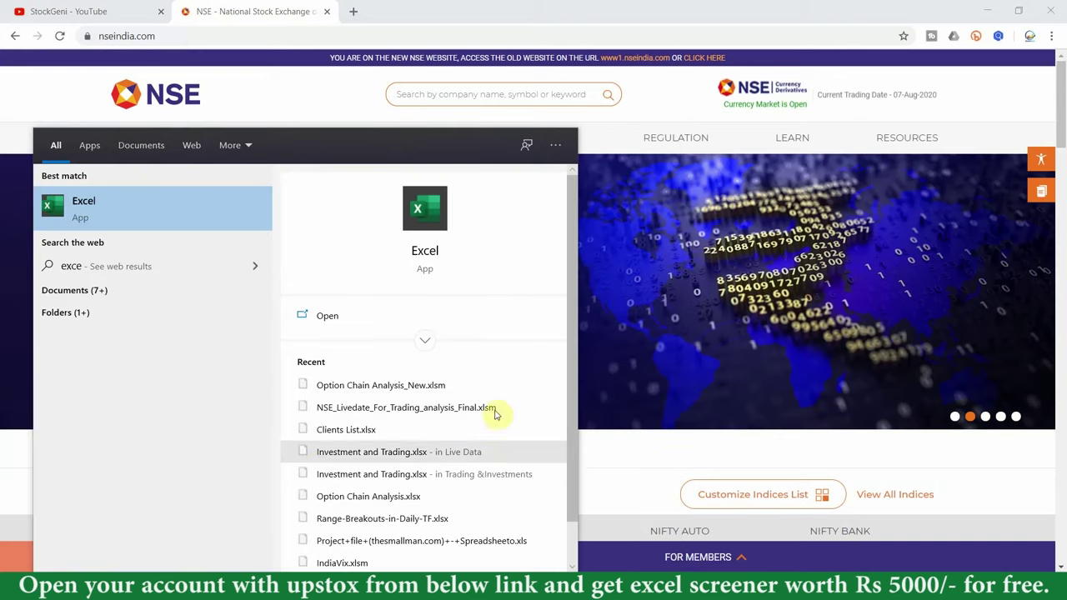
left_click(450, 241)
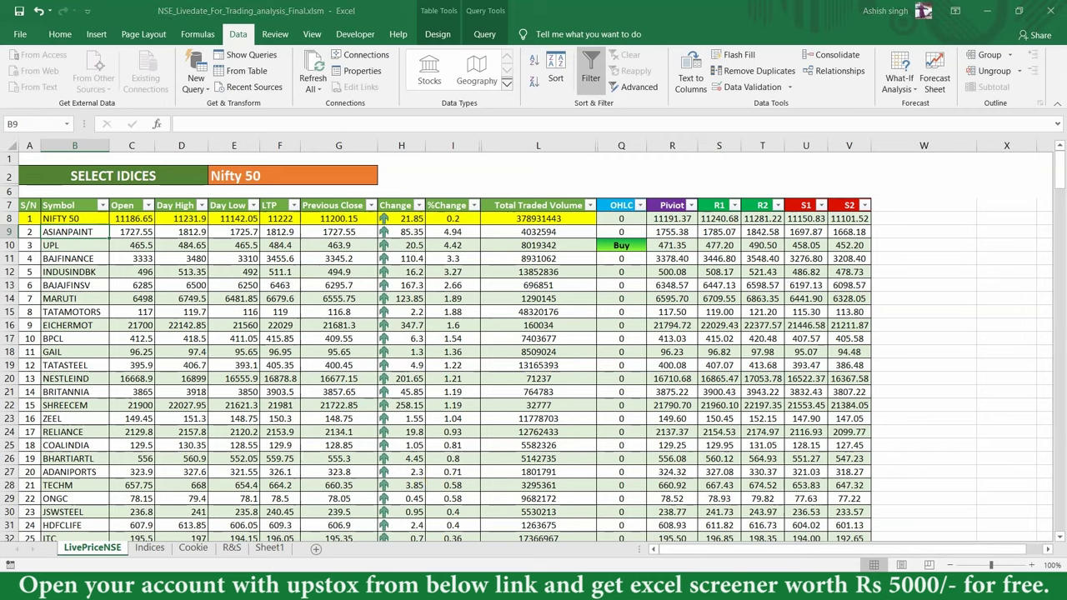
key("alt+Tab")
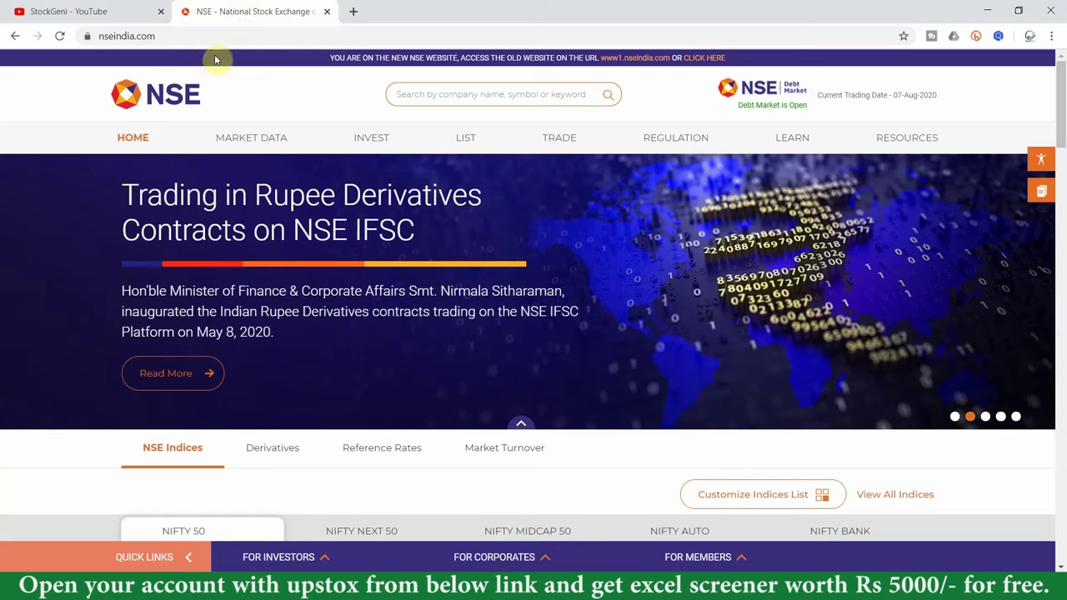
mouse_move(251, 137)
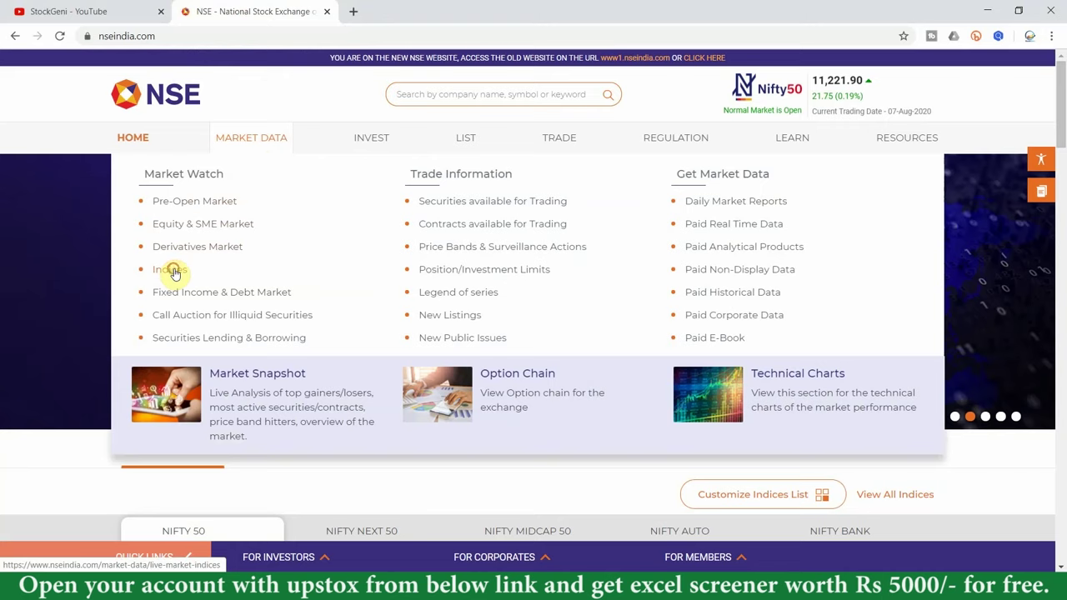
Open the NIFTY 50 stock list in a new tab and inspect it with developer tools.
left_click(170, 270)
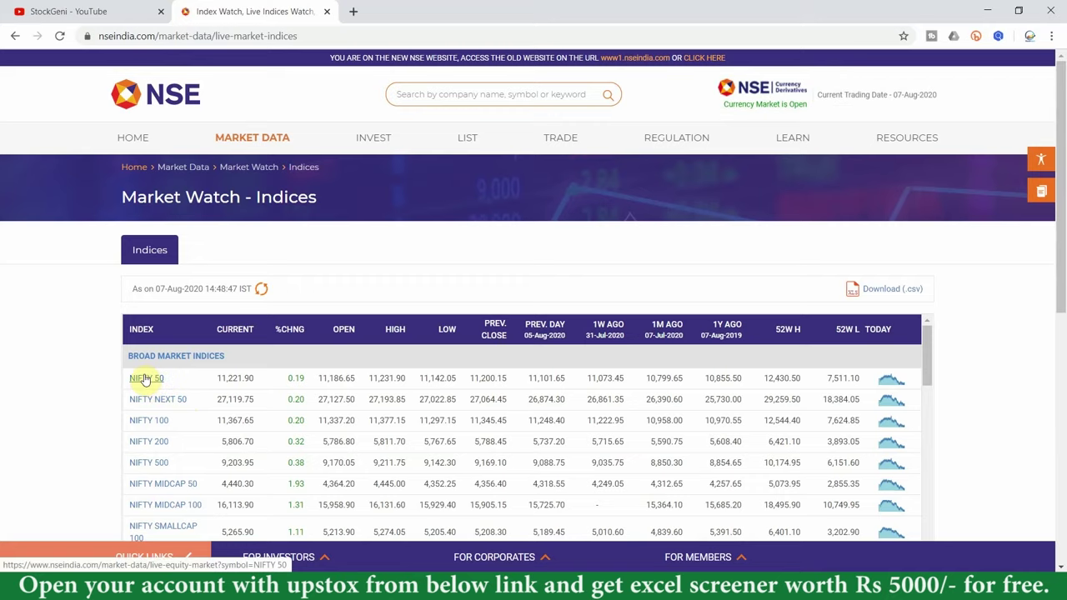
left_click(146, 380)
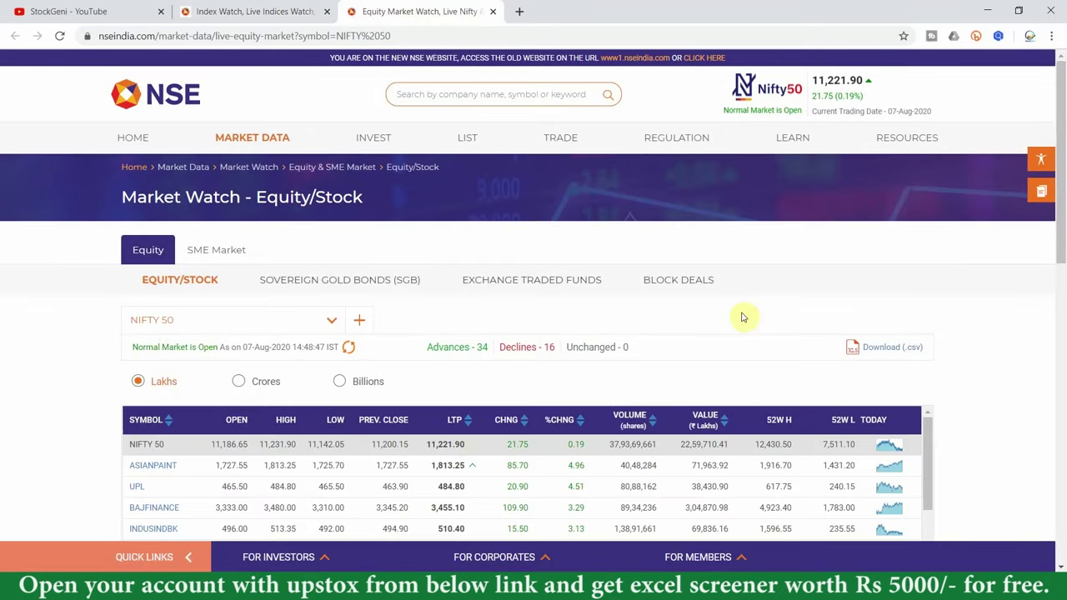
right_click(943, 298)
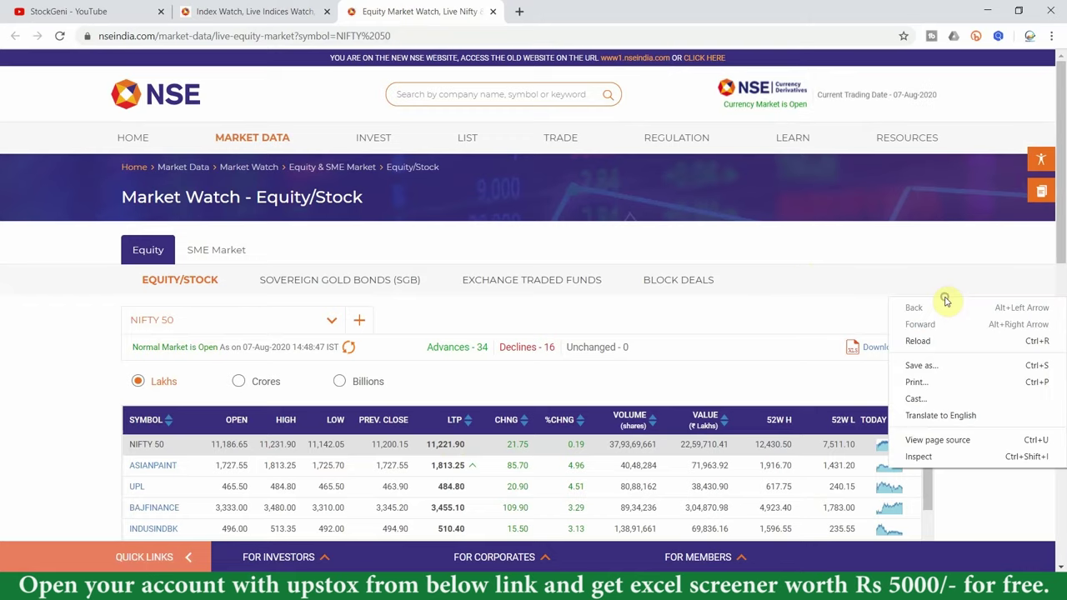
left_click(919, 457)
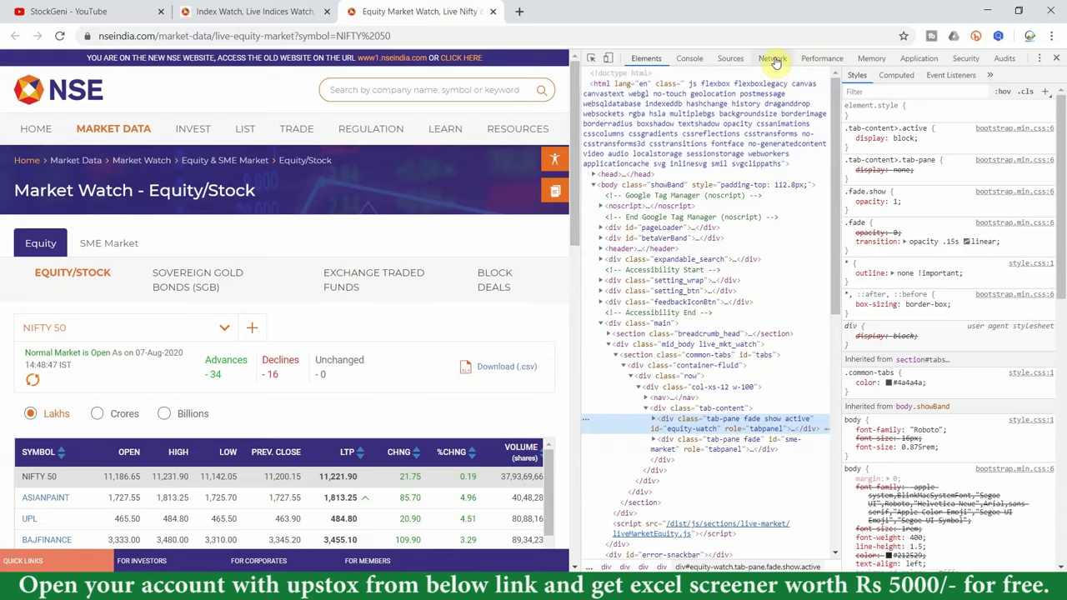
In the Network panel, reload, filter by 'nif' and view the equity-stockIndices request headers.
left_click(772, 59)
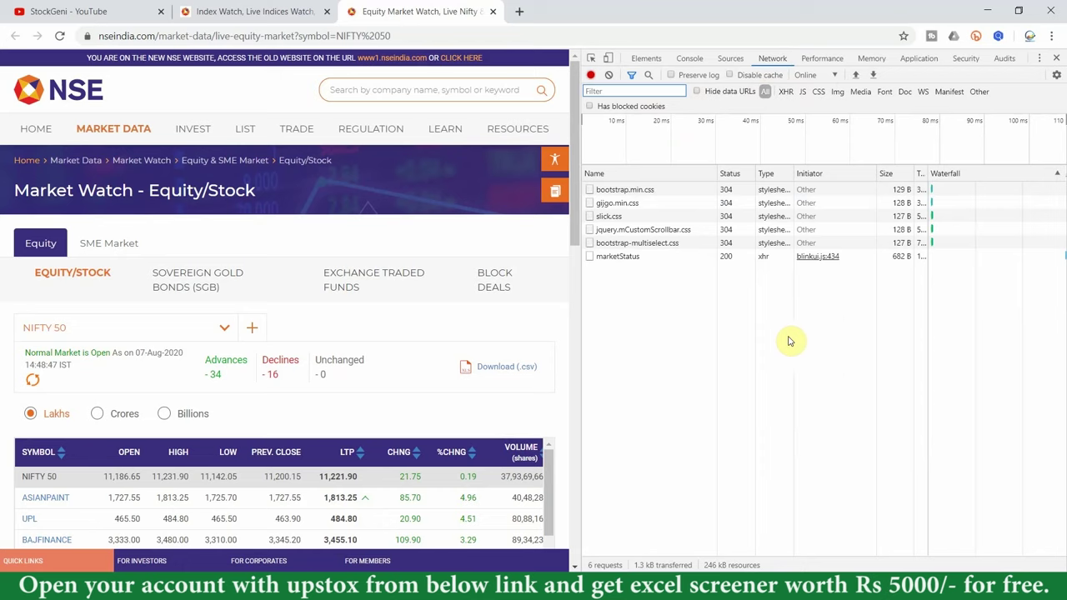
key("F5")
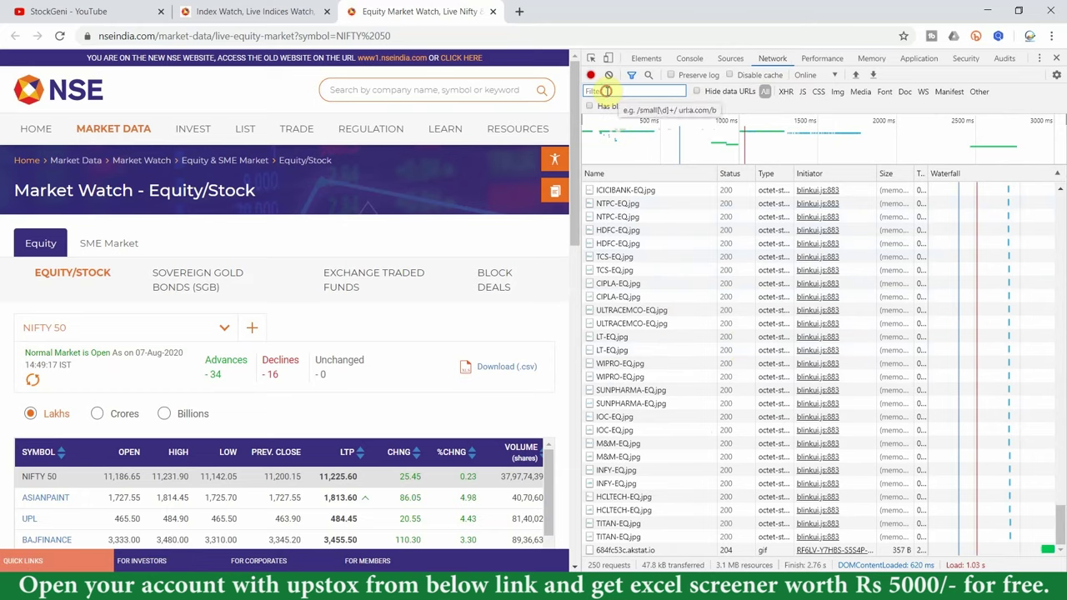
type("ni")
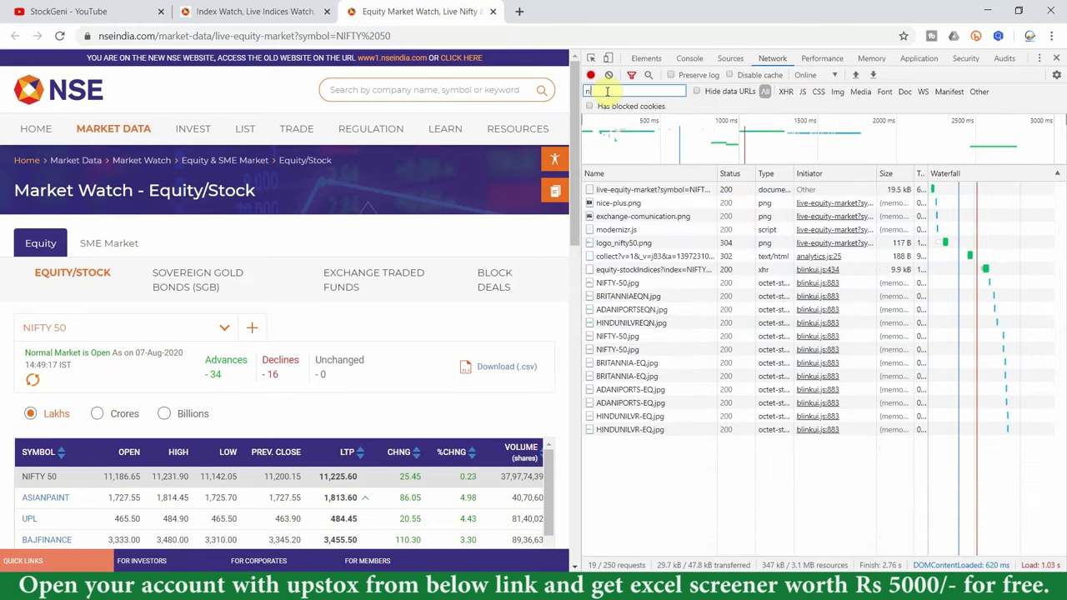
type("fty")
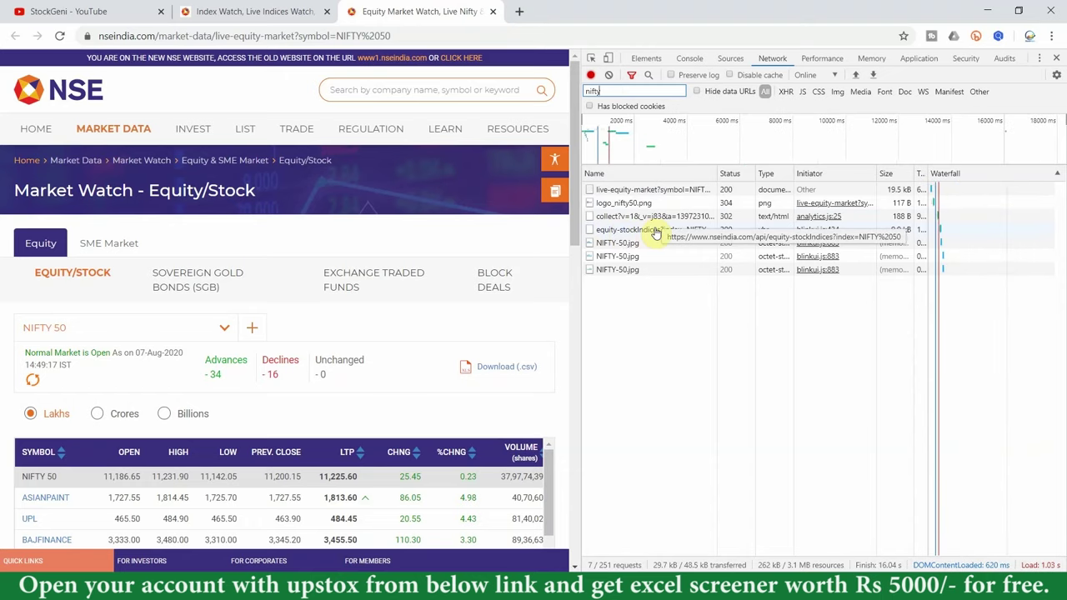
left_click(656, 230)
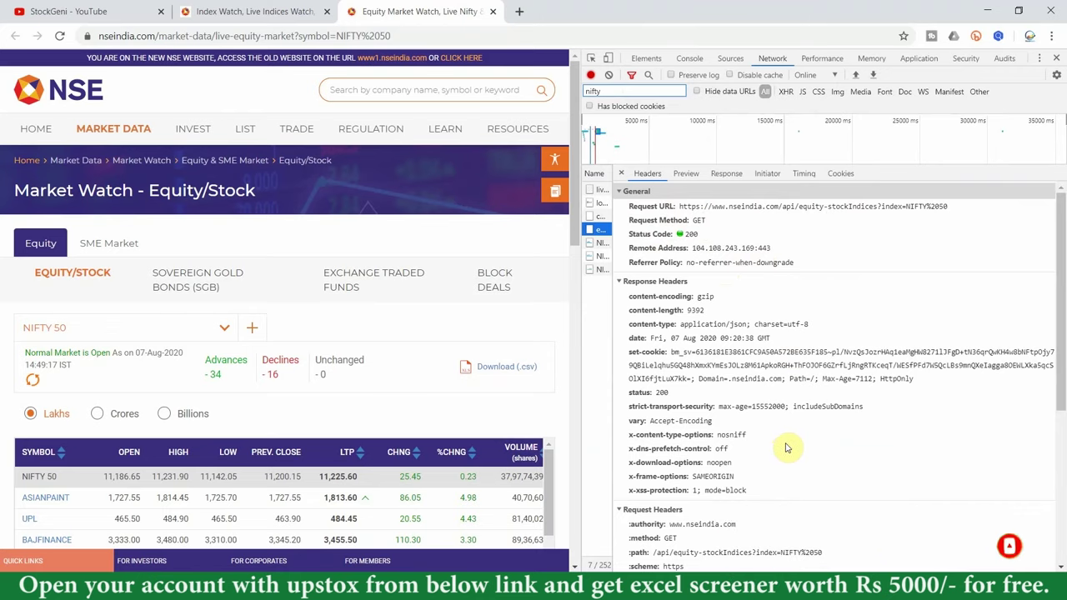
Launch Notepad and paste the NIFTY 50 API request URL into it.
key("super+r")
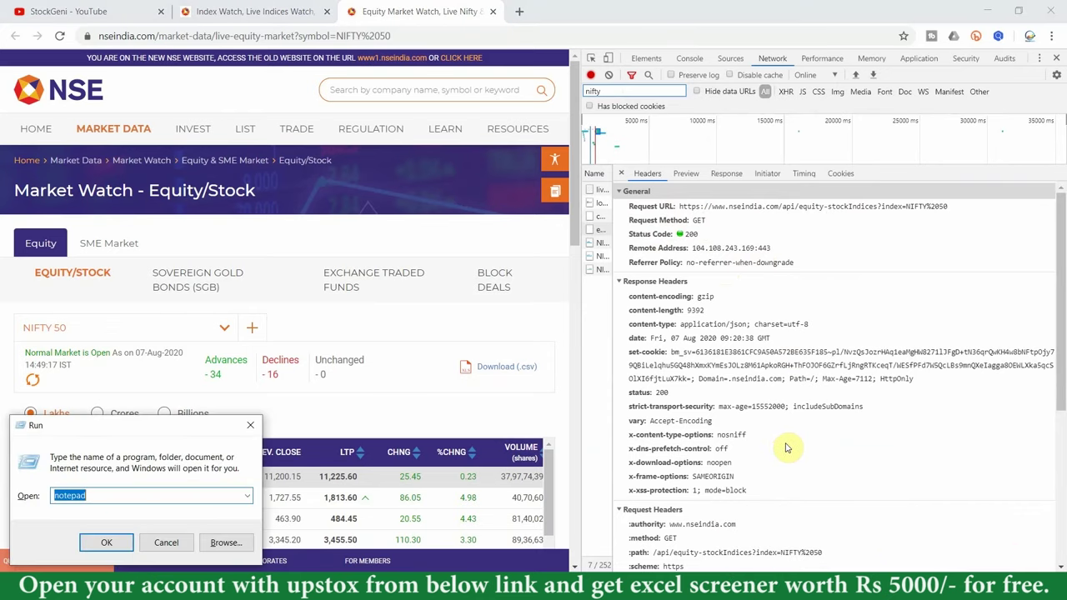
key("Return")
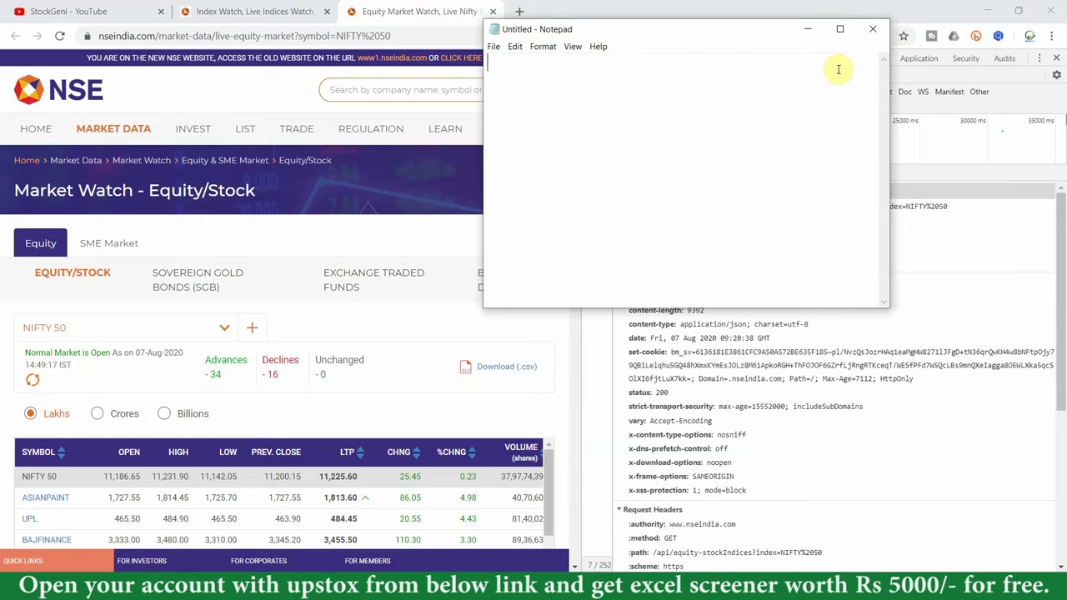
left_click_drag(763, 37, 463, 70)
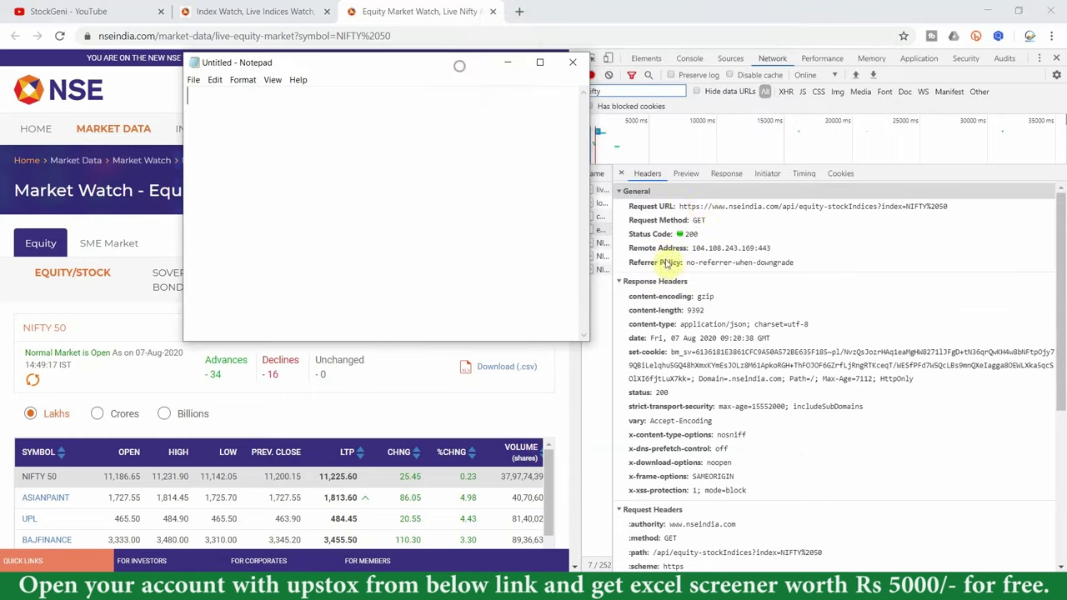
left_click_drag(682, 209, 947, 211)
key("ctrl+c")
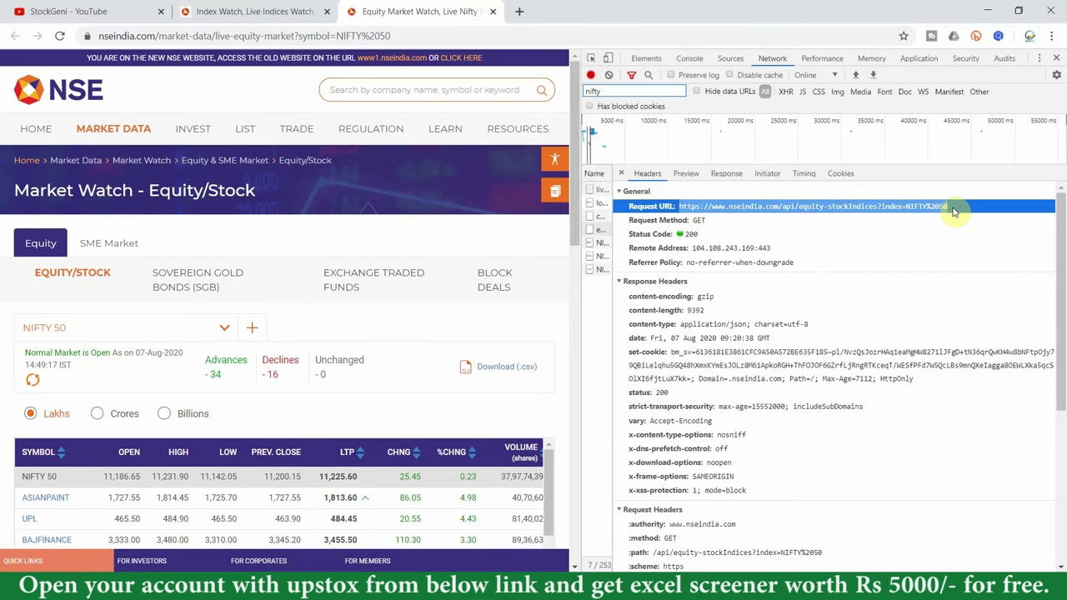
left_click(642, 584)
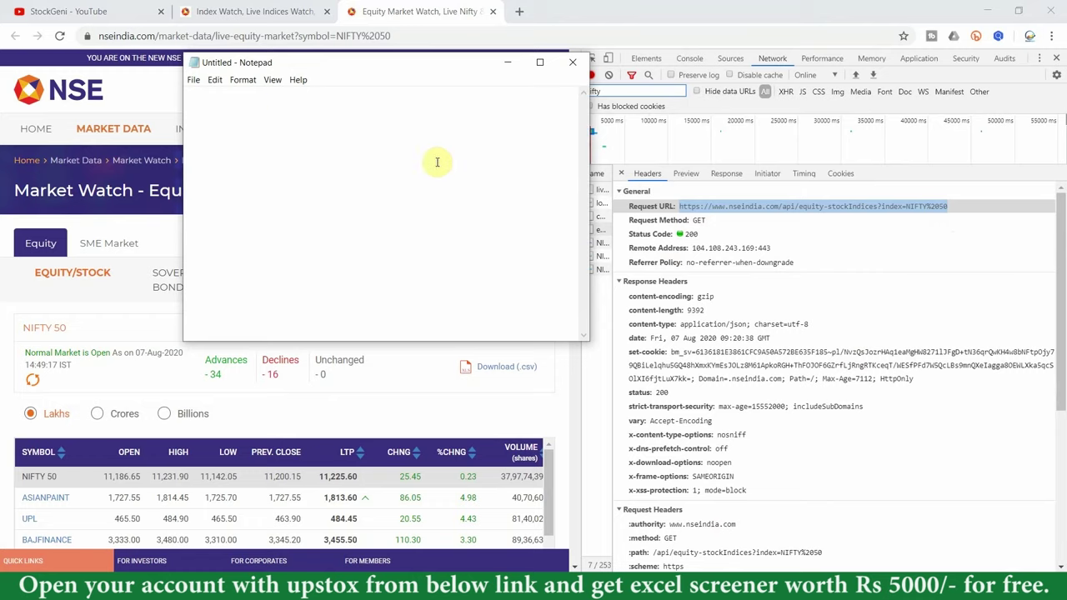
key("ctrl+v")
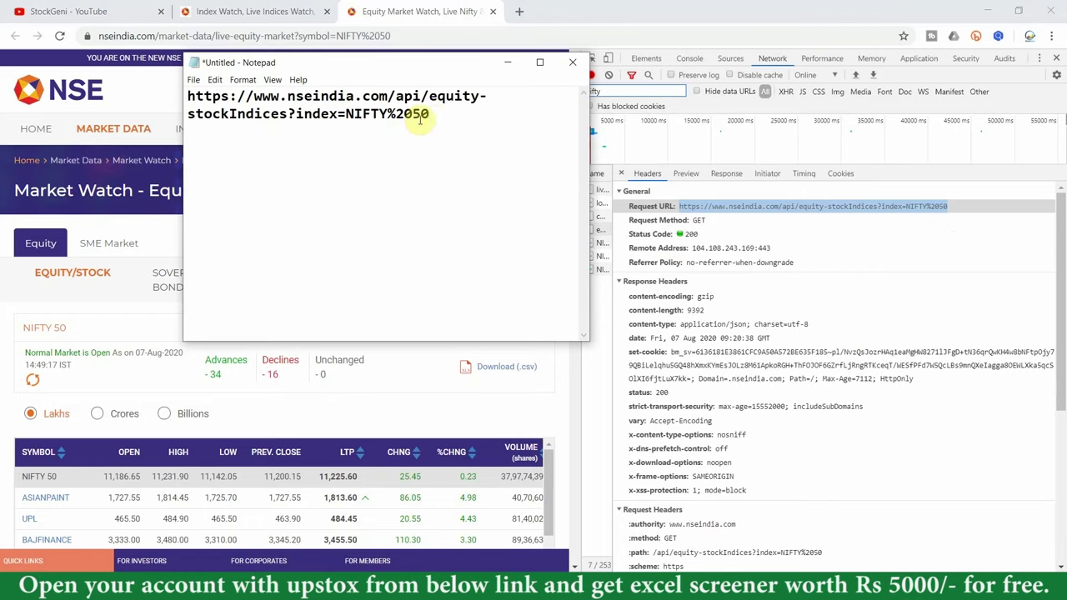
Copy the accept-encoding and accept-language headers into Notepad below the URL.
left_click(838, 249)
scroll(833, 291, "down", 1)
scroll(720, 350, "down", 1)
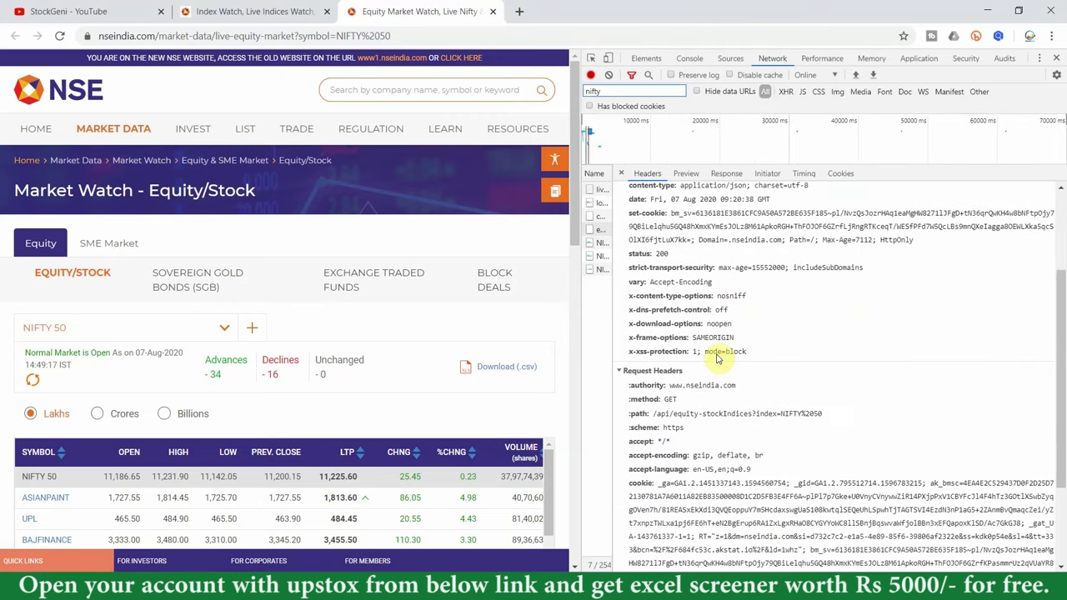
scroll(720, 358, "down", 1)
scroll(719, 357, "down", 1)
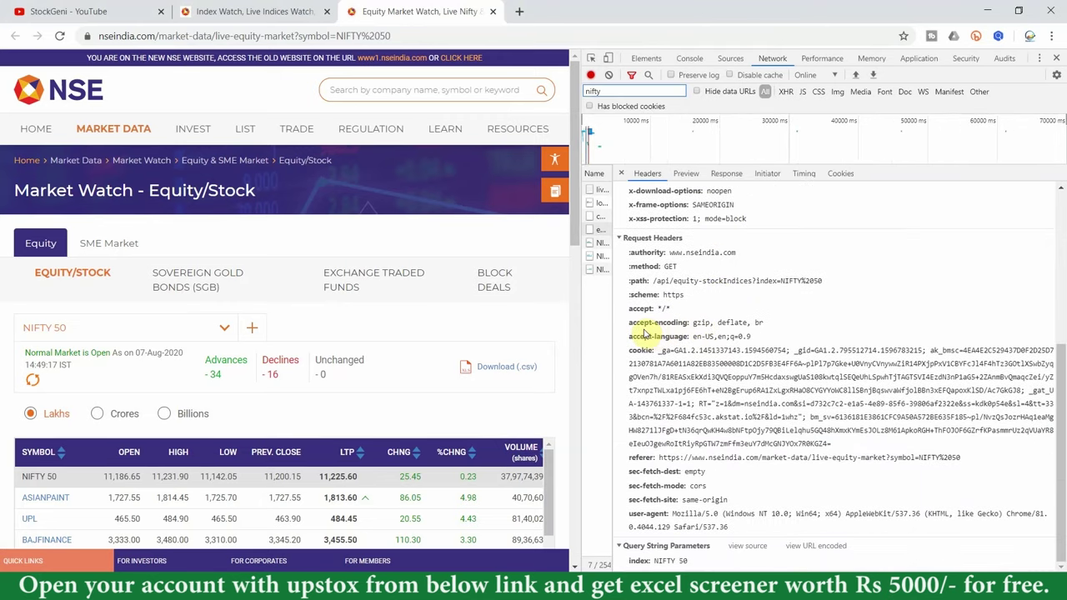
left_click(627, 325)
left_click_drag(627, 327, 707, 325)
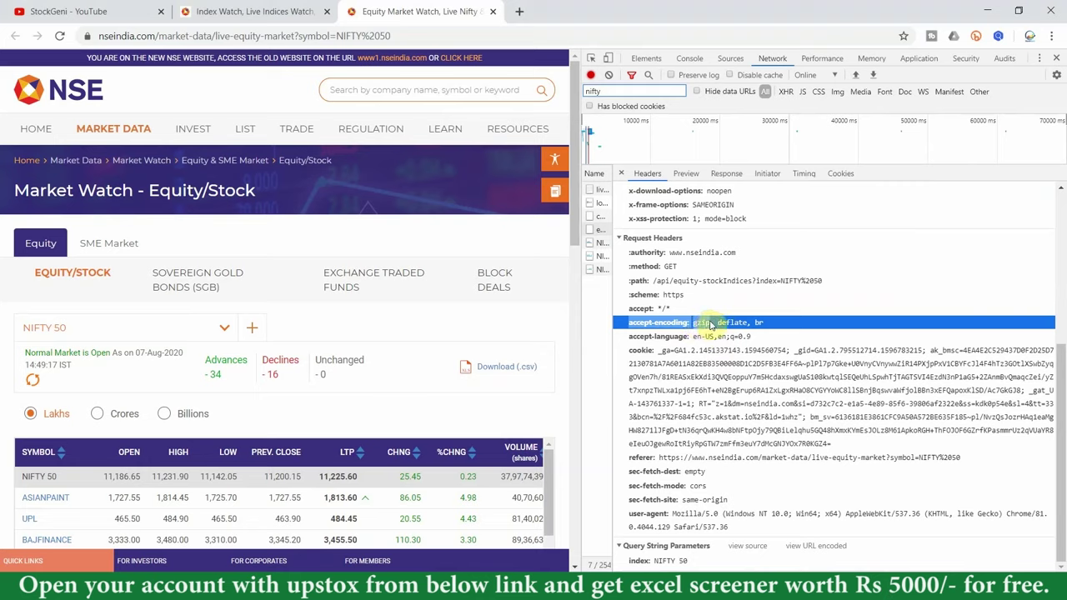
left_click_drag(711, 325, 714, 345)
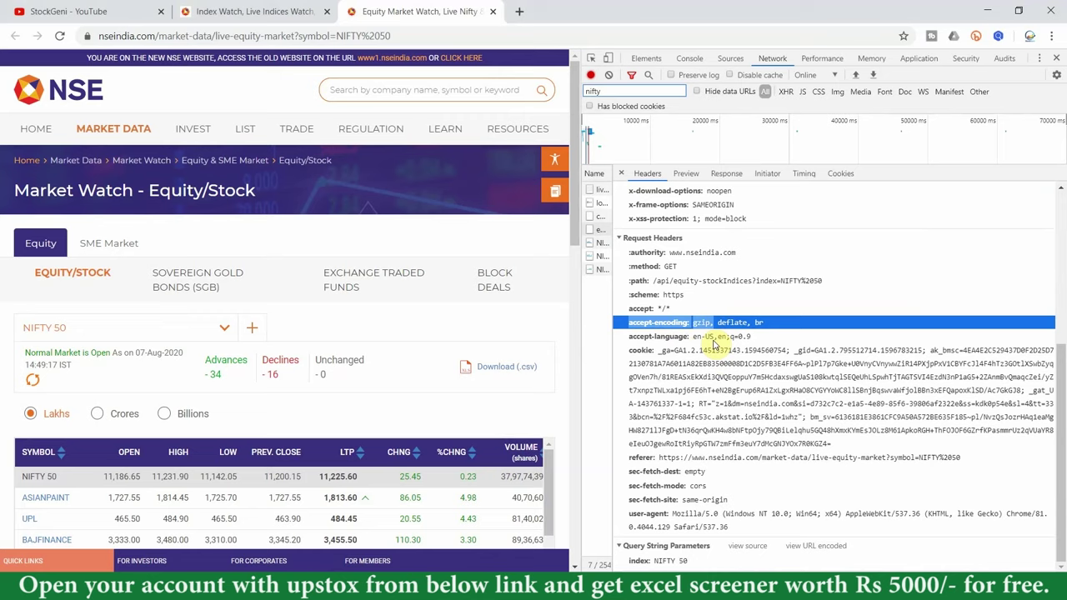
key("alt+Tab")
key("Return")
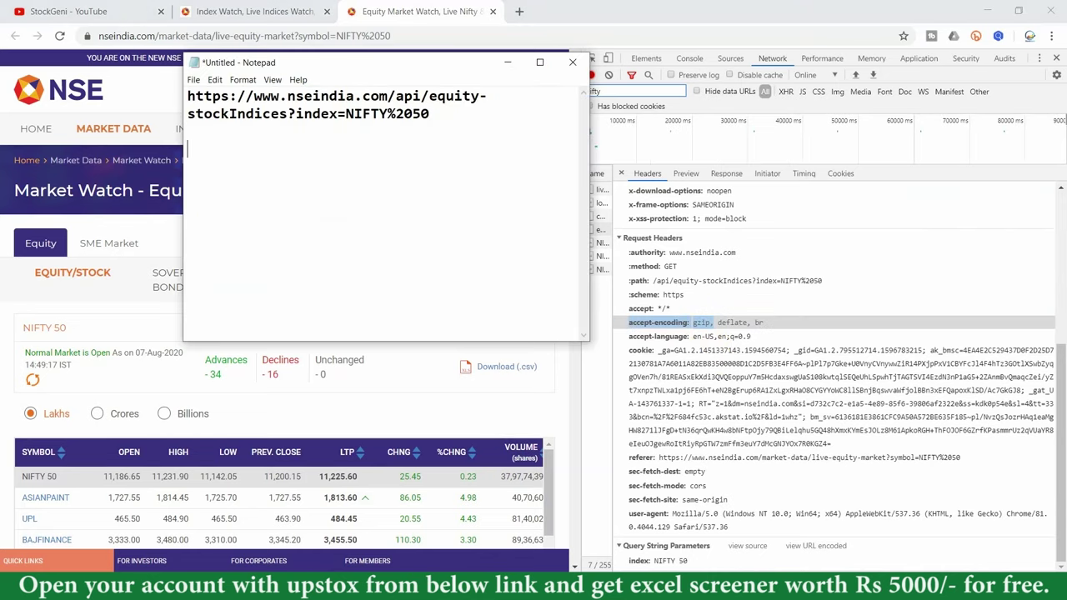
type("accept-encoding: gzip,")
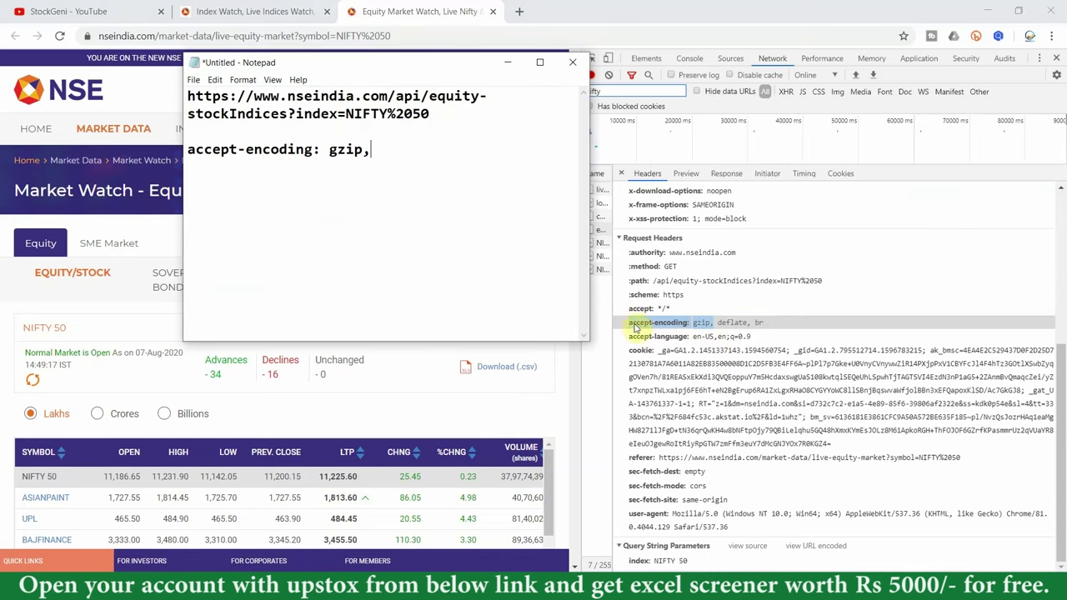
left_click_drag(629, 337, 750, 337)
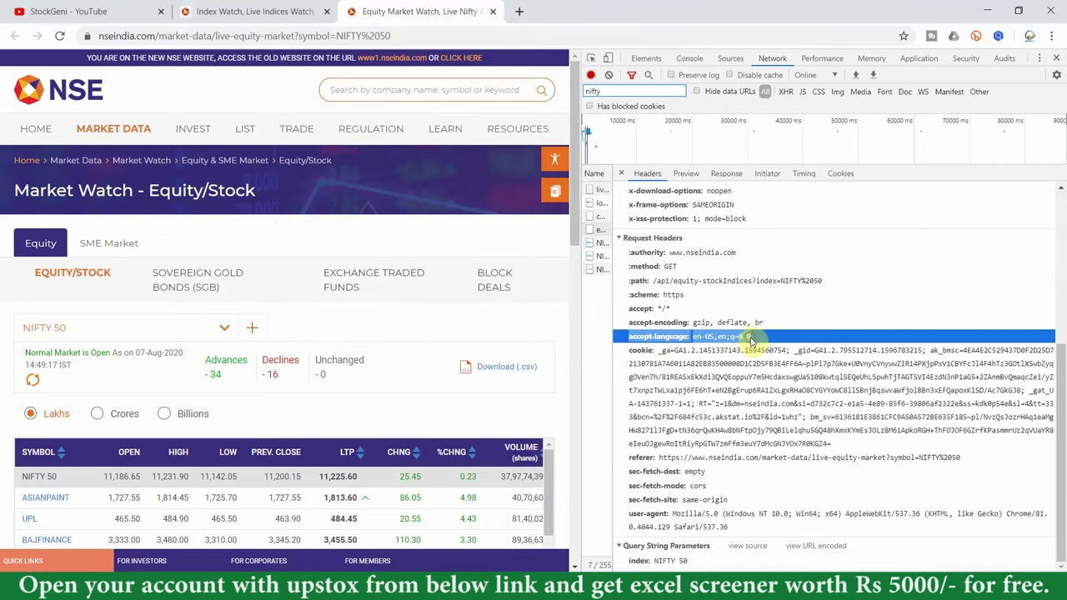
key("alt+Tab")
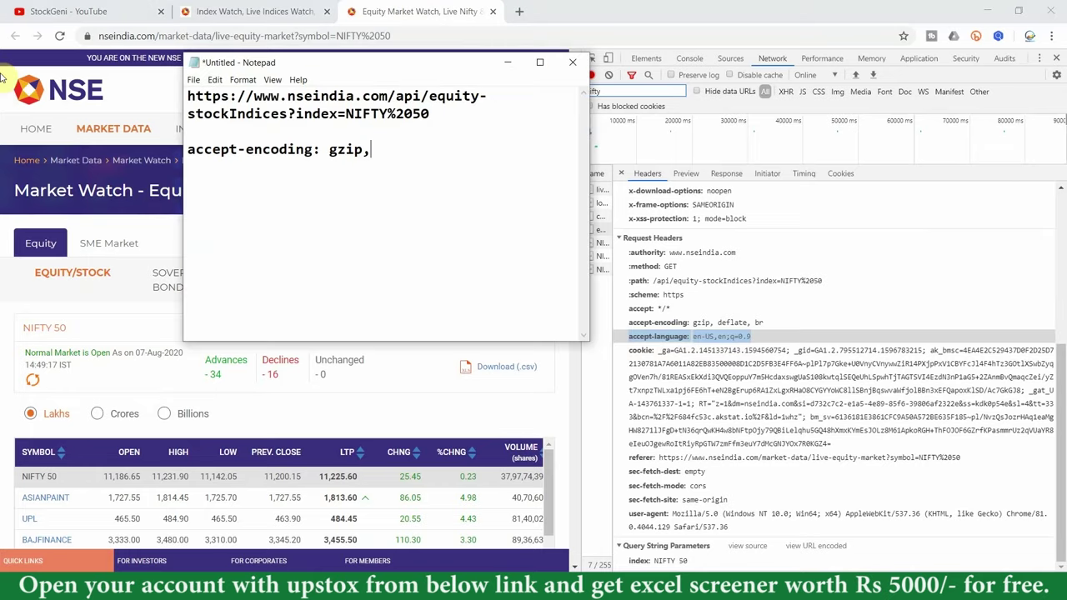
type("accept-language: en-US,en;q=0.9")
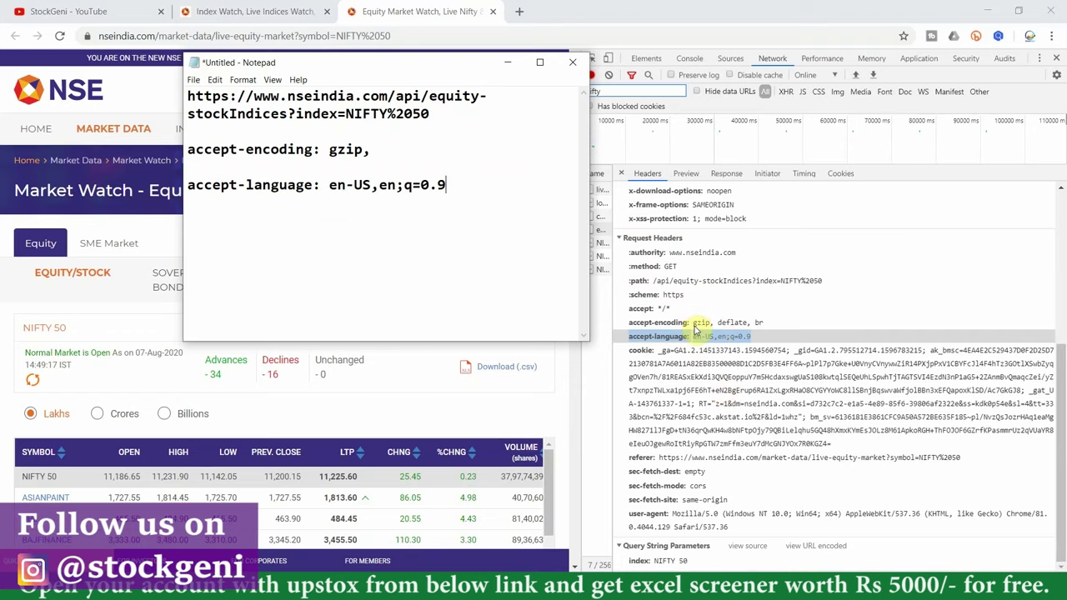
Add the user-agent header and its browser string on a separate line in Notepad.
scroll(696, 331, "up", 3)
scroll(697, 331, "down", 2)
scroll(697, 331, "down", 1)
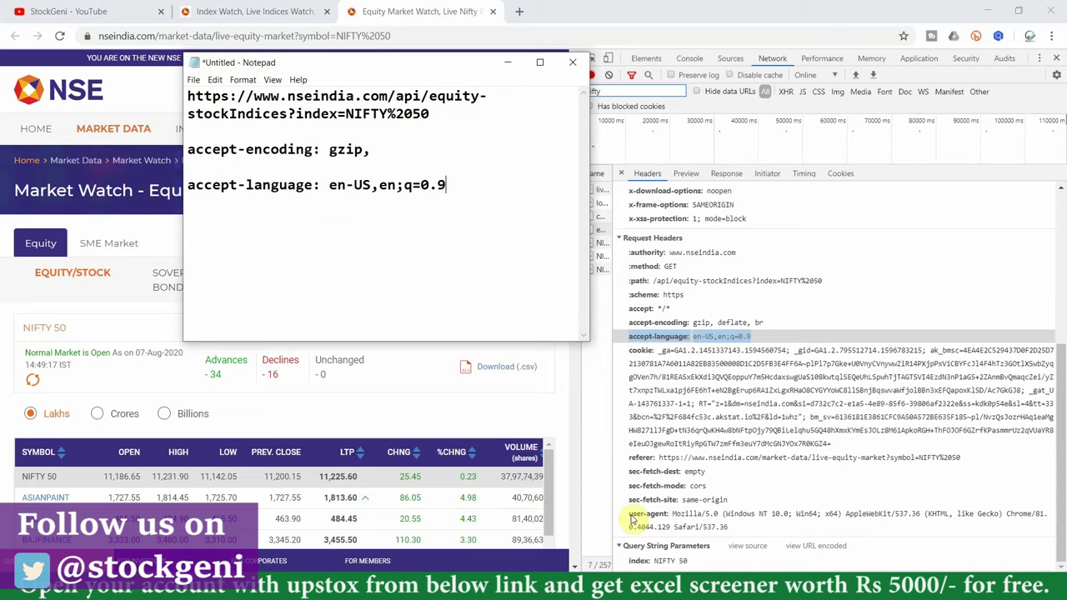
left_click_drag(632, 515, 725, 531)
key("ctrl+c")
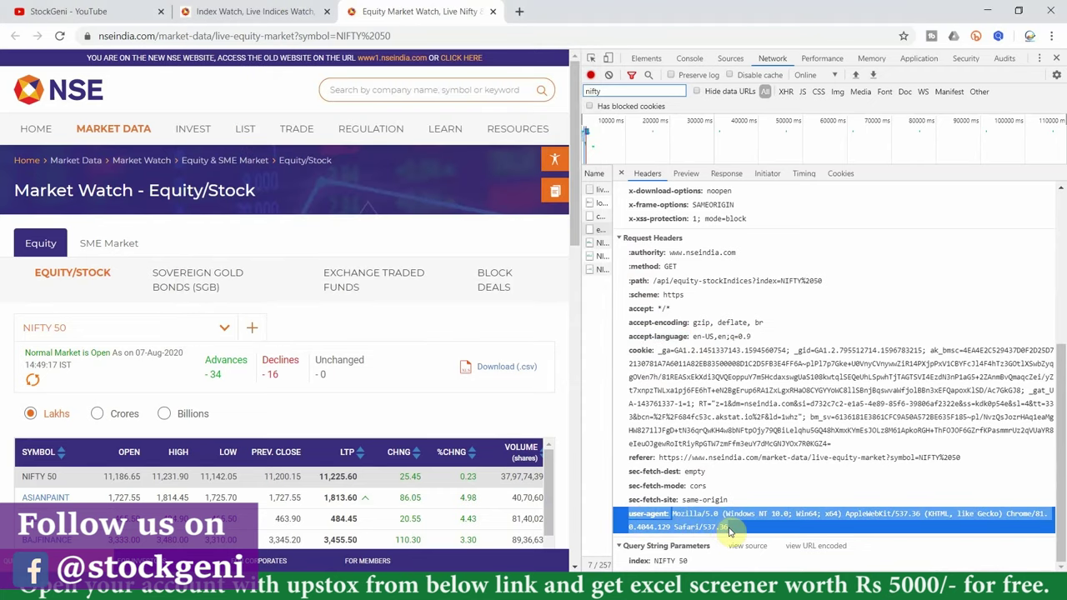
key("alt+Tab")
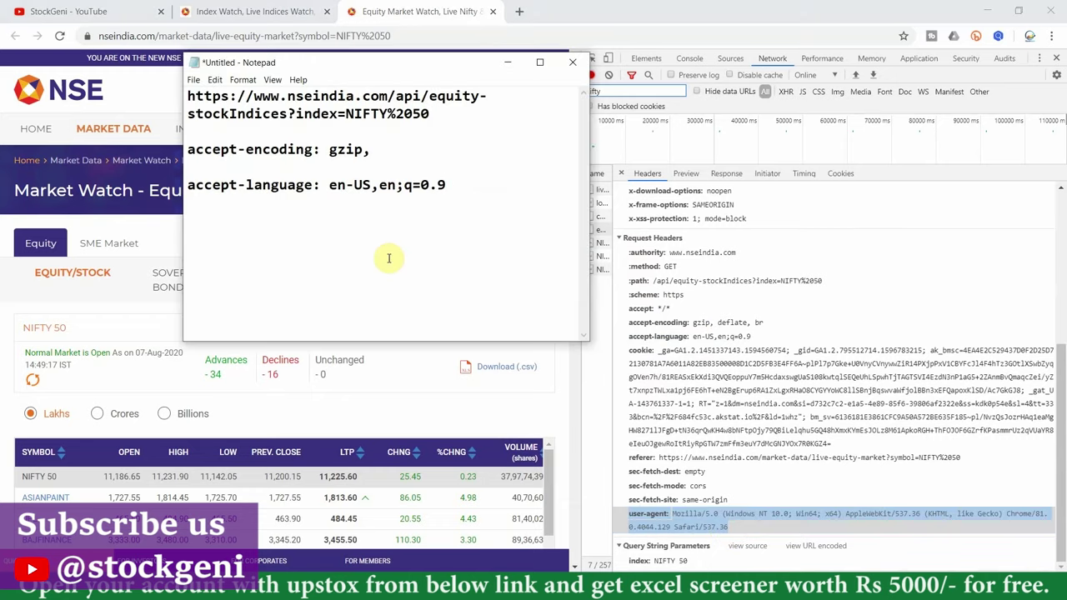
key("Return")
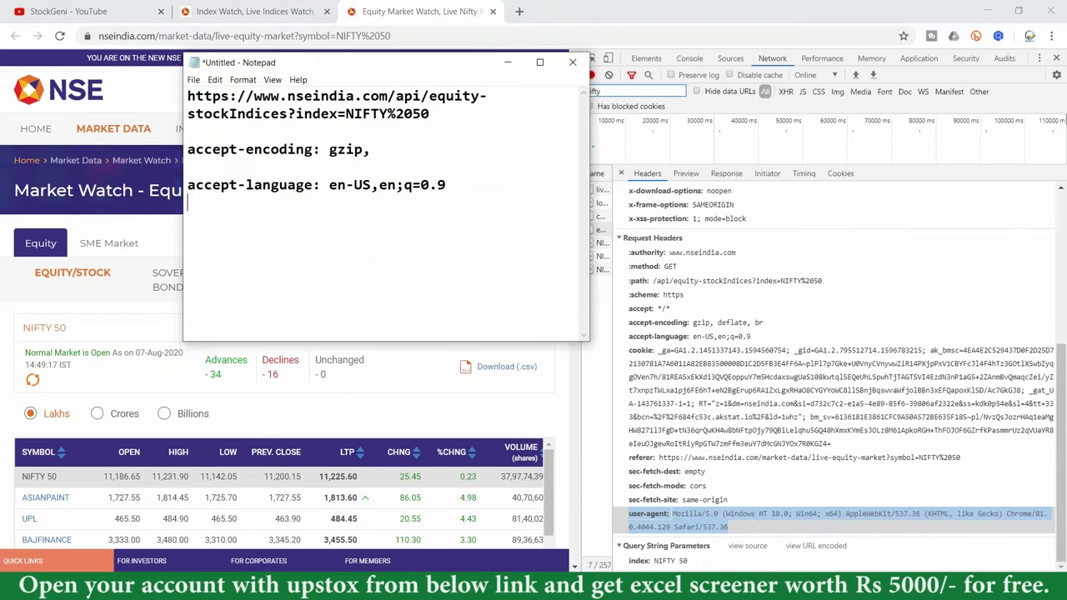
key("ctrl+v")
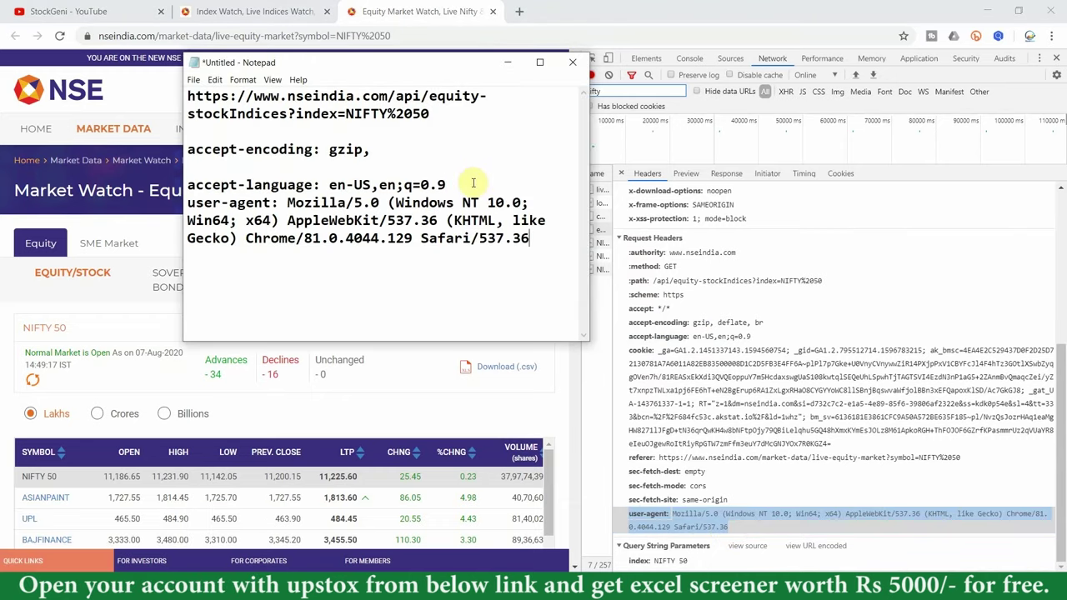
left_click(471, 182)
key("Return")
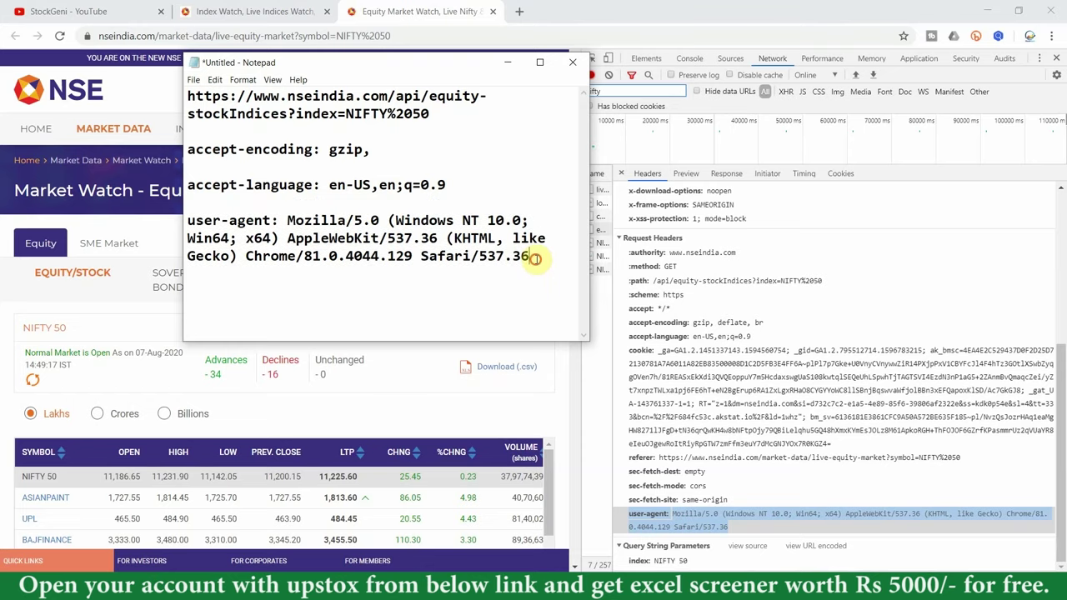
key("Return")
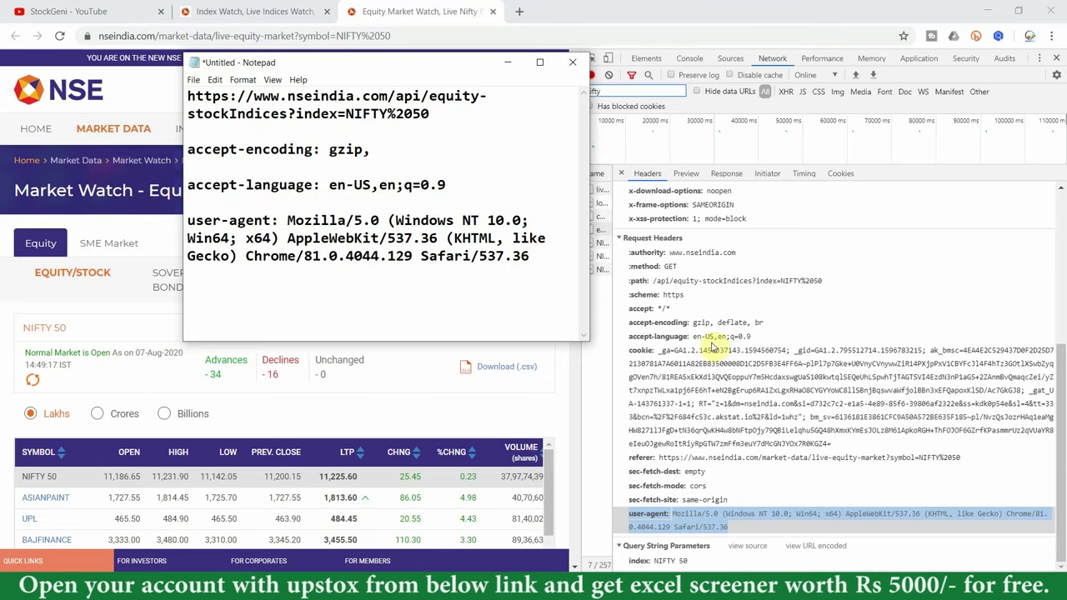
Copy the set-cookie value from DevTools onto a new line in Notepad.
scroll(831, 279, "up", 3)
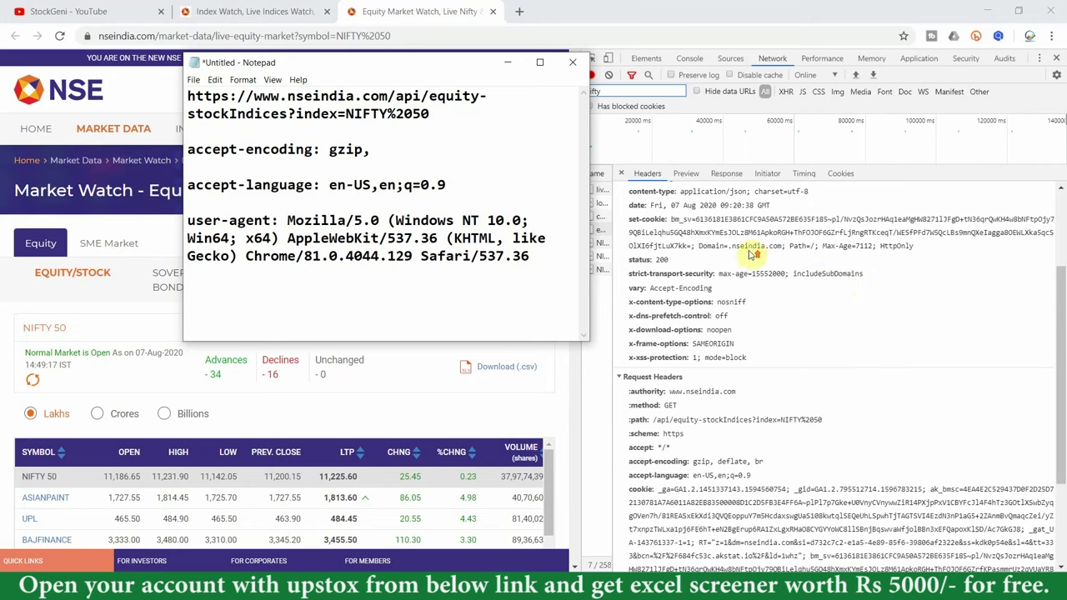
scroll(750, 250, "up", 2)
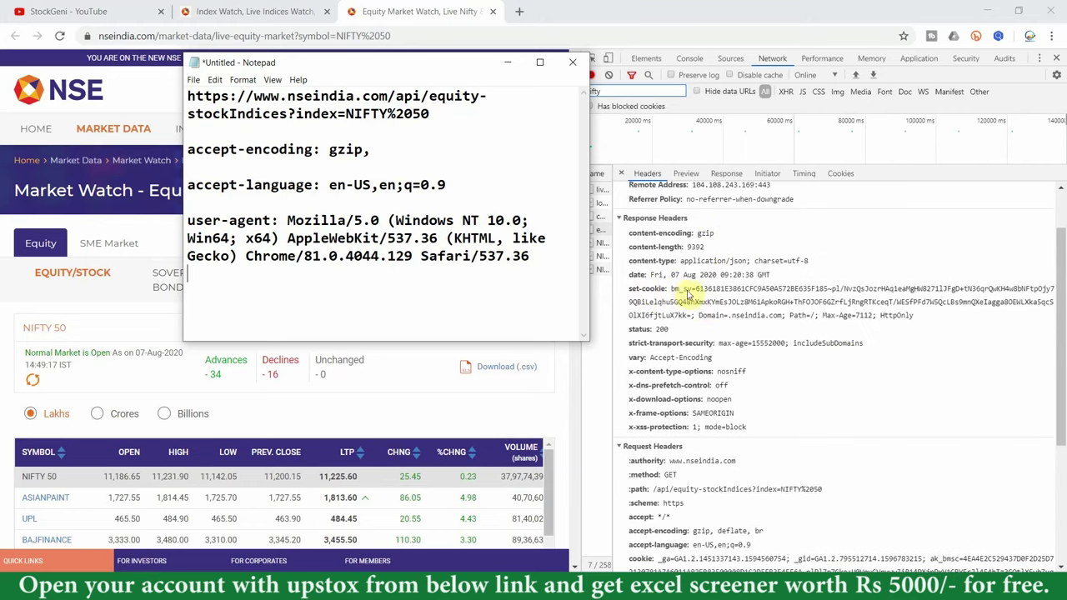
triple_click(698, 293)
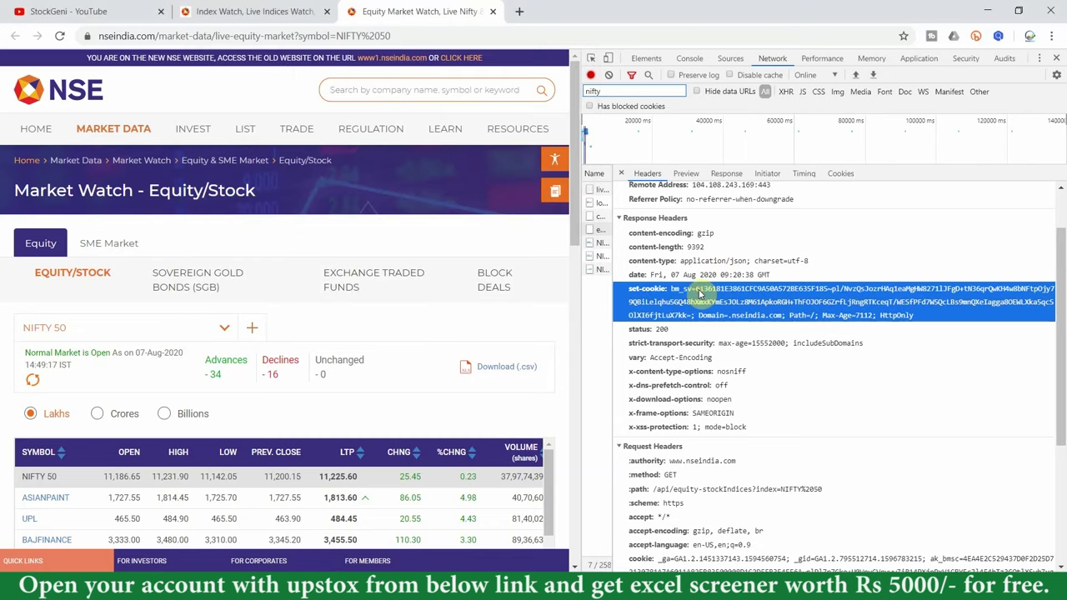
mouse_move(696, 292)
left_mouse_down()
mouse_move(758, 309)
mouse_move(692, 321)
left_mouse_up()
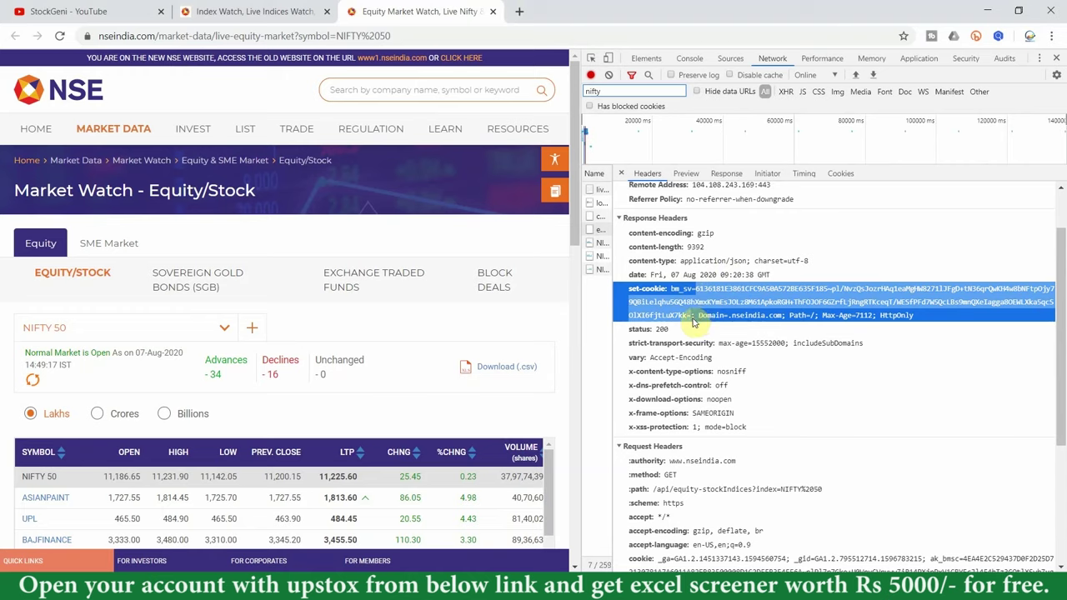
mouse_move(694, 322)
left_mouse_down()
mouse_move(690, 307)
mouse_move(713, 309)
mouse_move(695, 289)
left_mouse_up()
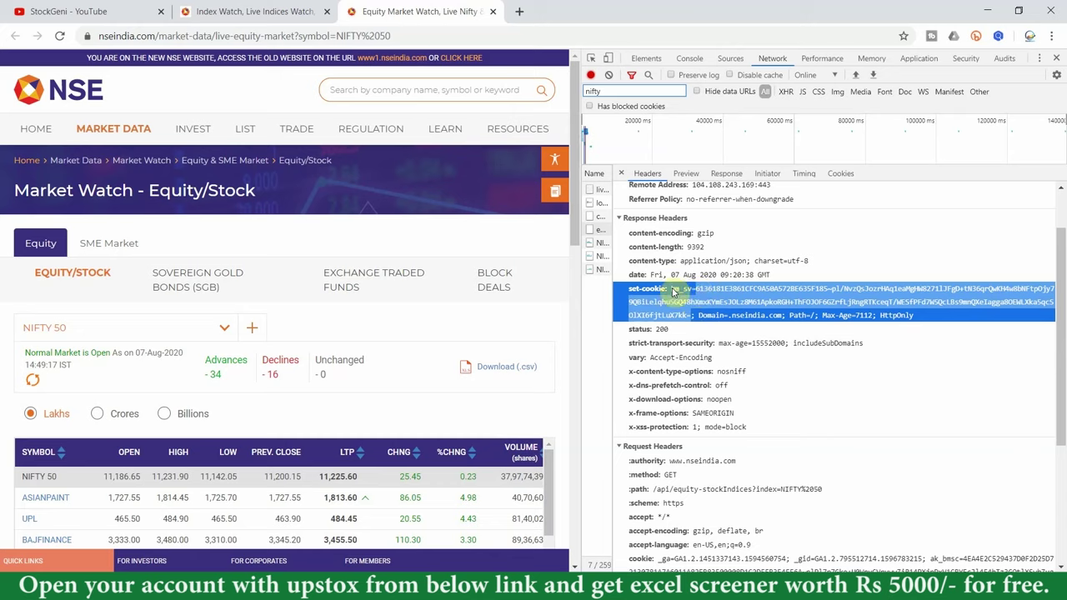
key("alt+Tab")
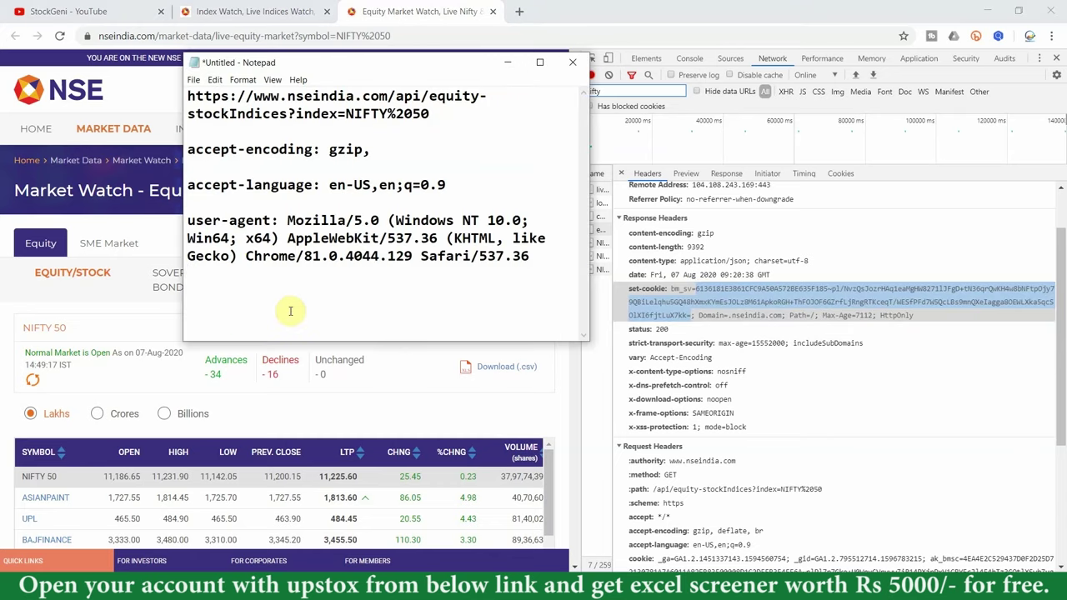
key("Return")
key("ctrl+v")
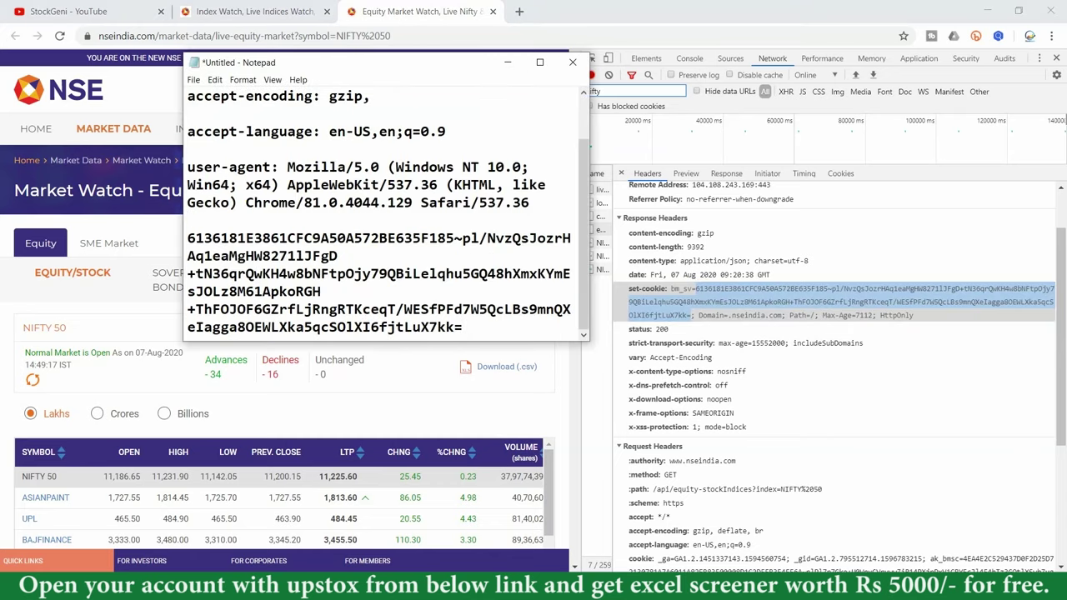
Maximize the Notepad window, then switch to the blank Book3 workbook.
left_click(539, 63)
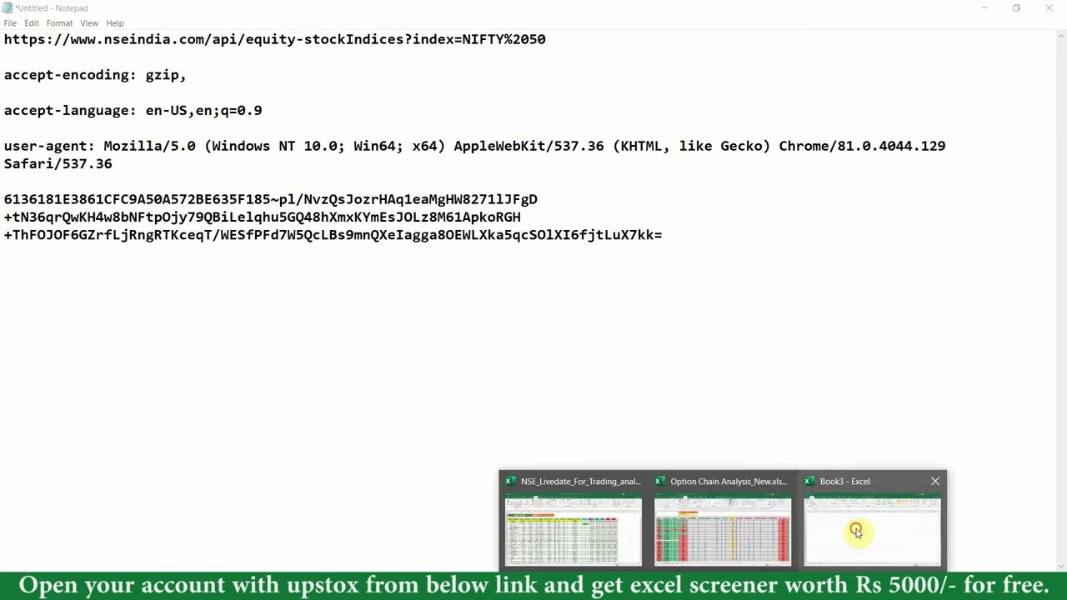
left_click(853, 527)
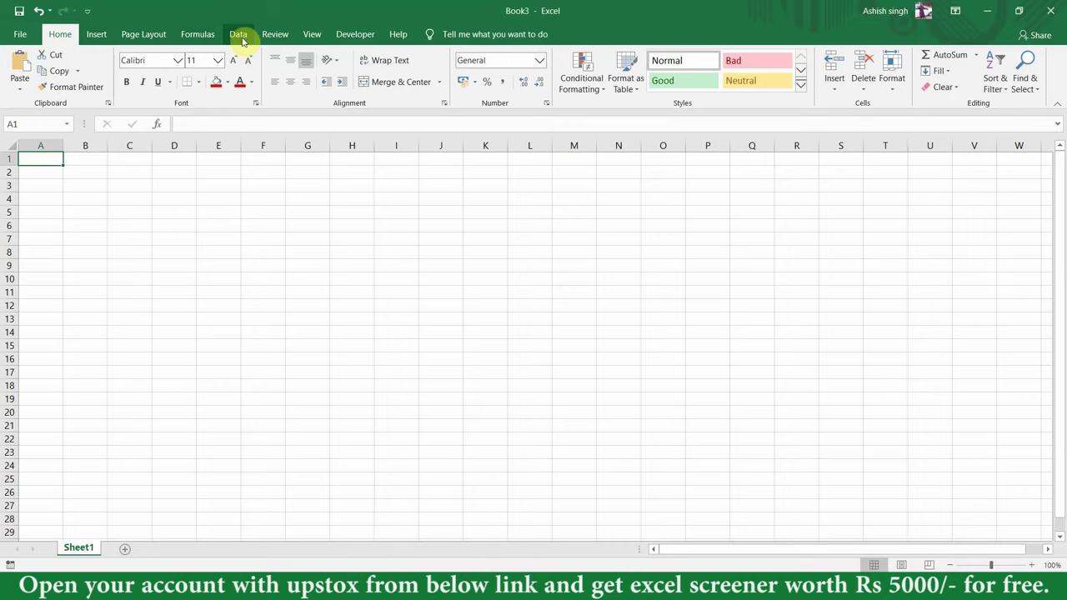
Start a From Web query from the Data tab and switch it to Advanced mode.
left_click(242, 40)
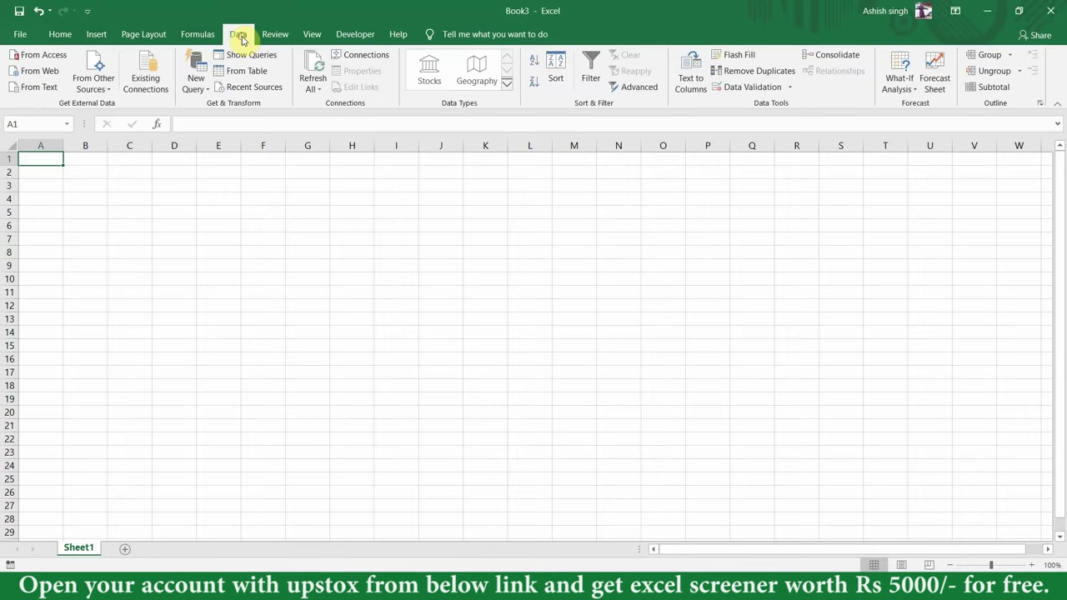
left_click(241, 54)
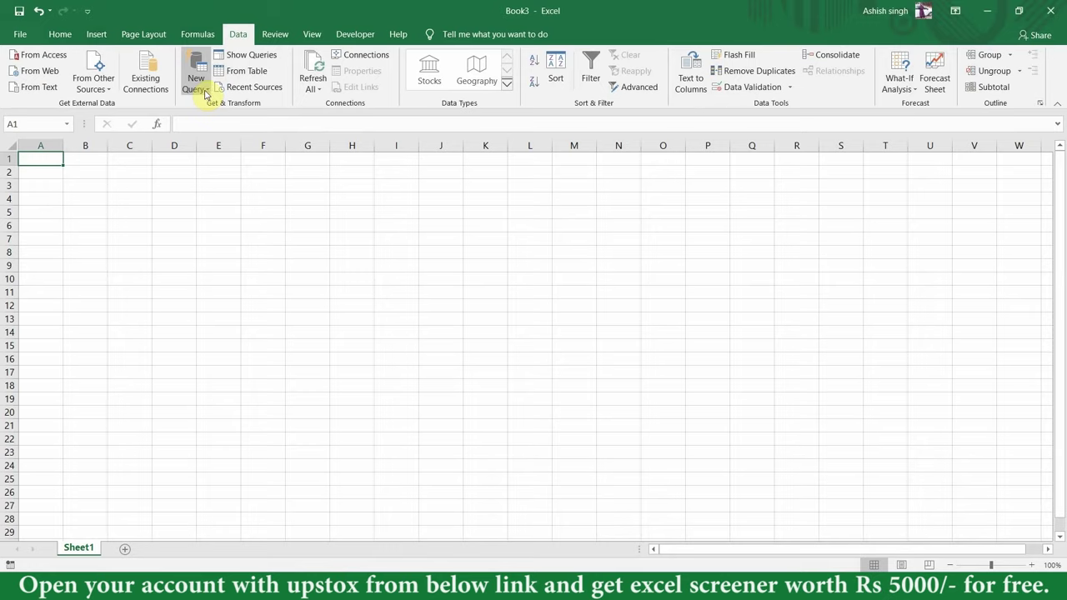
left_click(205, 94)
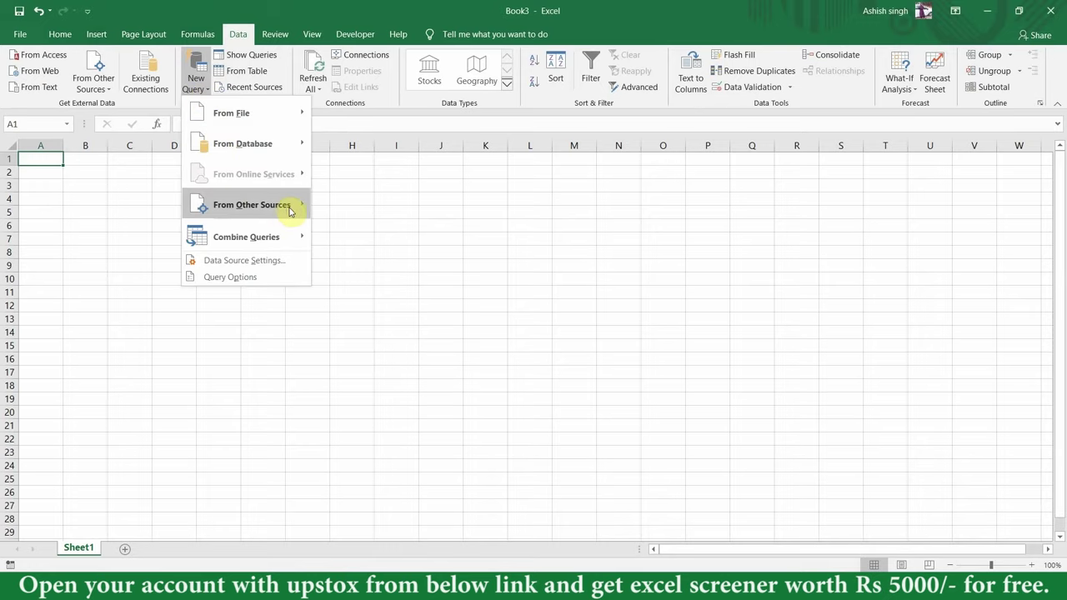
mouse_move(251, 205)
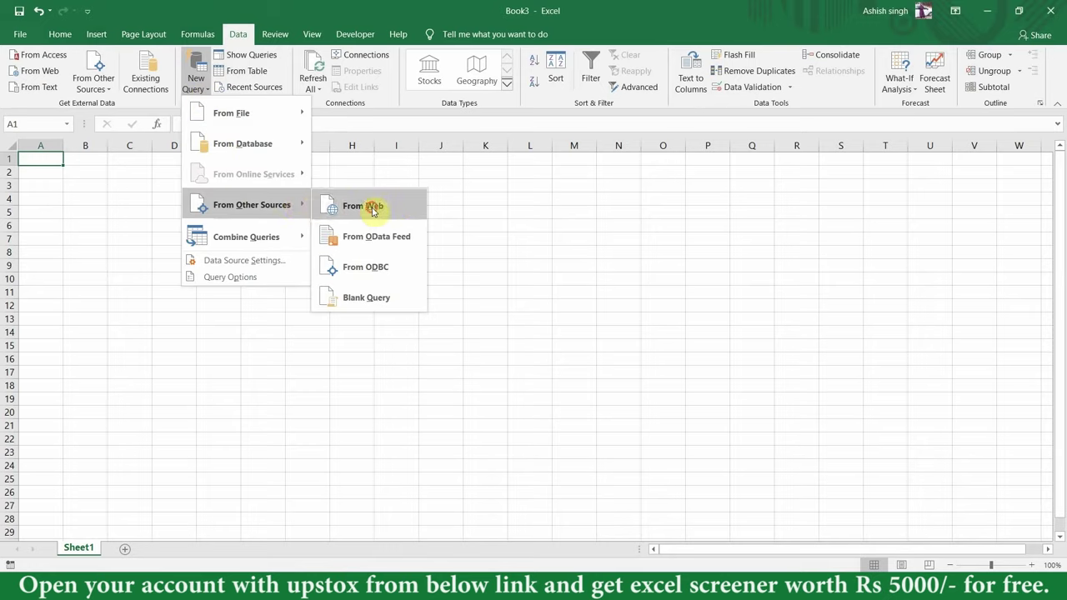
left_click(372, 211)
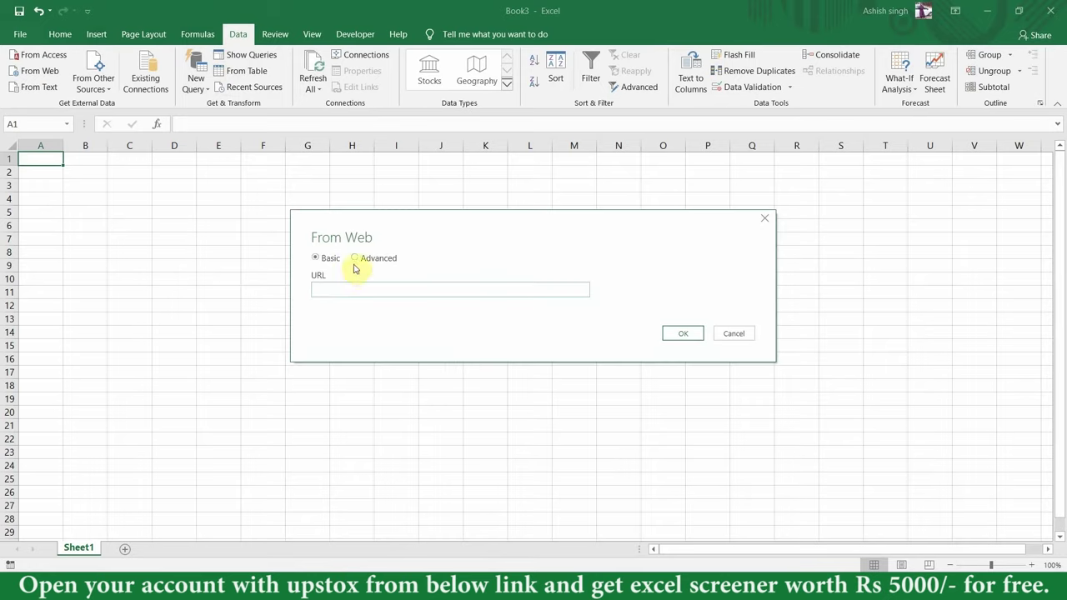
left_click(353, 259)
Paste the NSE API URL from Notepad into the first URL part box.
left_click(374, 290)
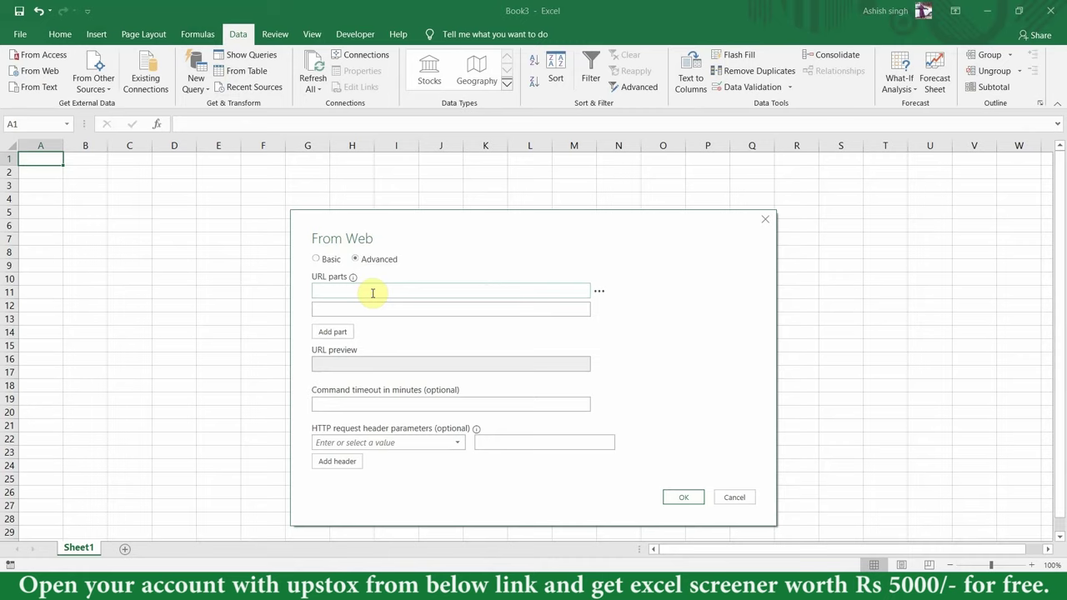
key("ctrl+v")
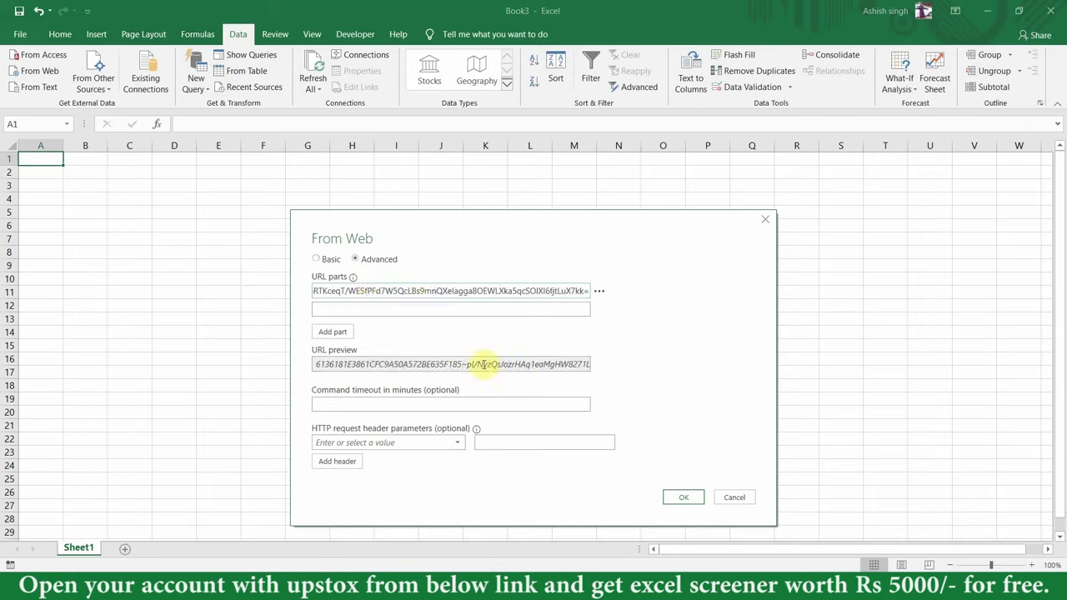
key("ctrl+a")
key("BackSpace")
key("alt+Tab")
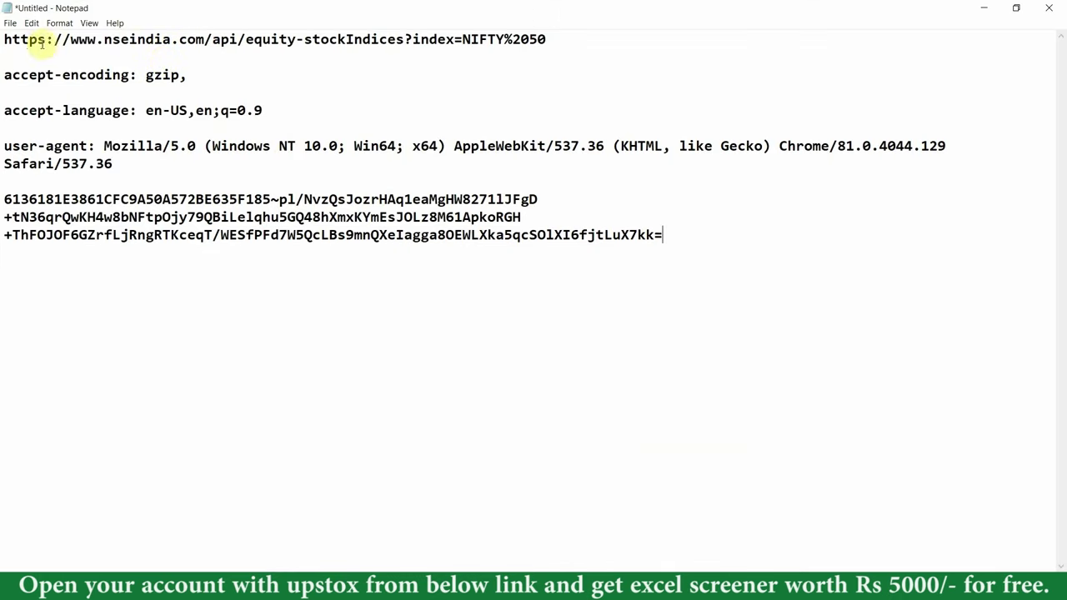
left_click_drag(5, 39, 561, 47)
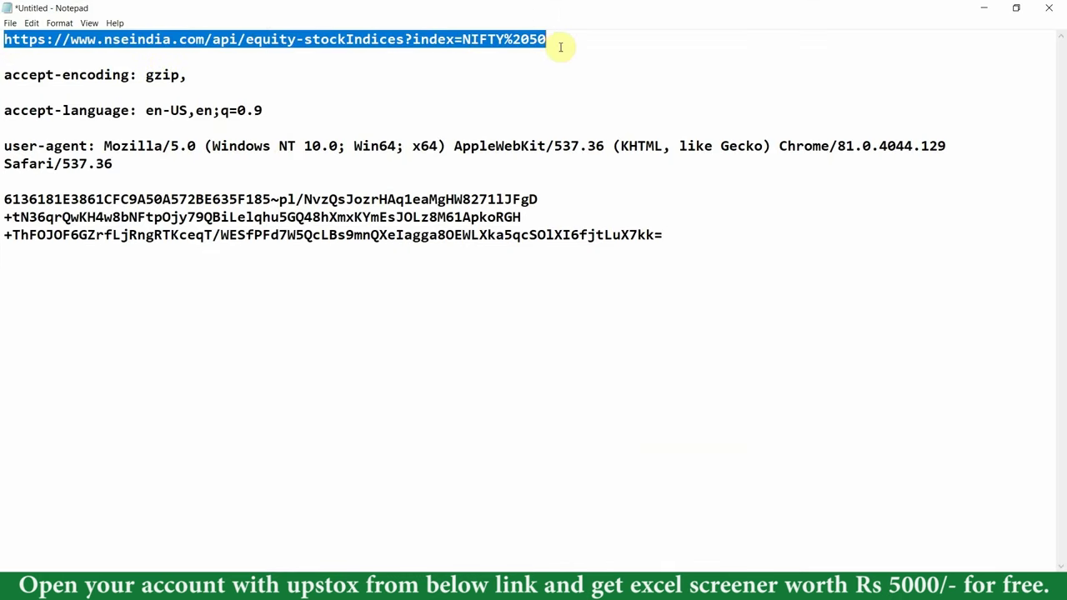
key("alt+Tab")
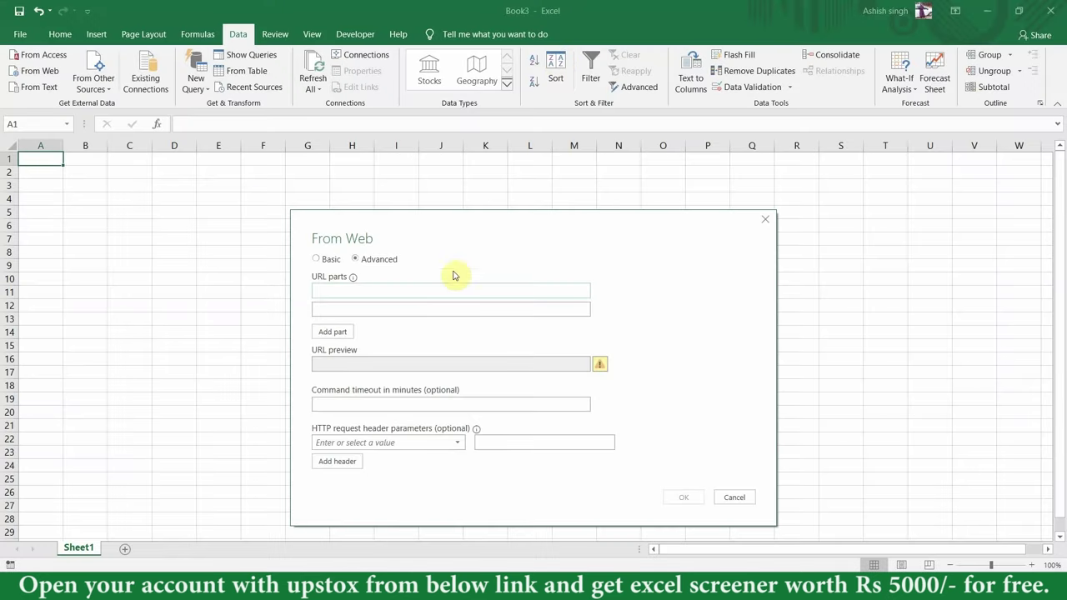
left_click(347, 289)
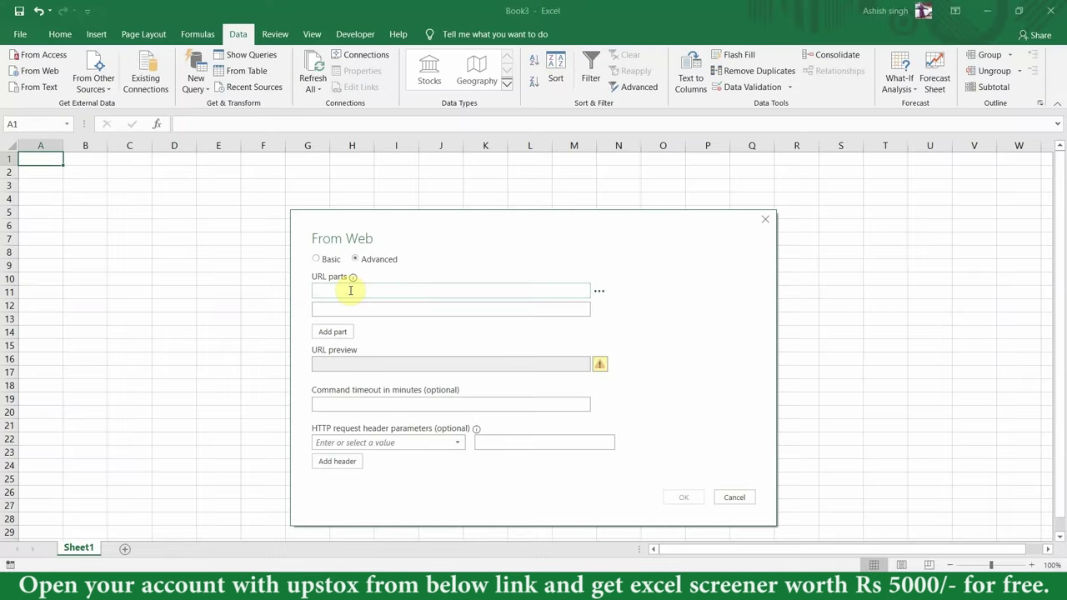
type("https://www.nseindia.com/api/equity-stockIndices?index=NIFTY%2050")
mouse_move(388, 442)
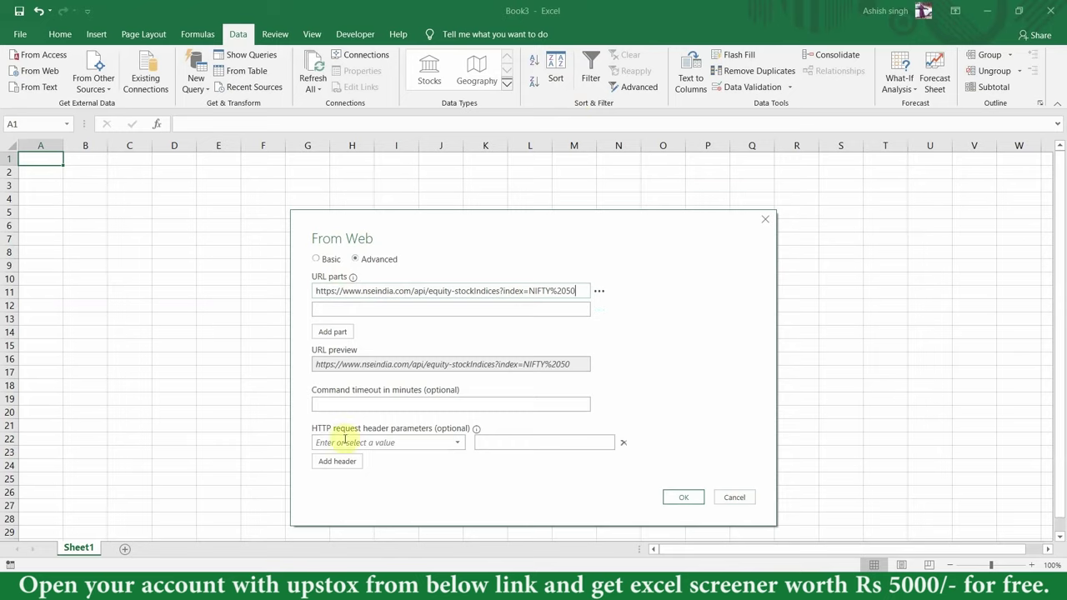
Add the request header accept-encoding with value gzip, from the Notepad notes.
left_click(380, 442)
key("alt+Tab")
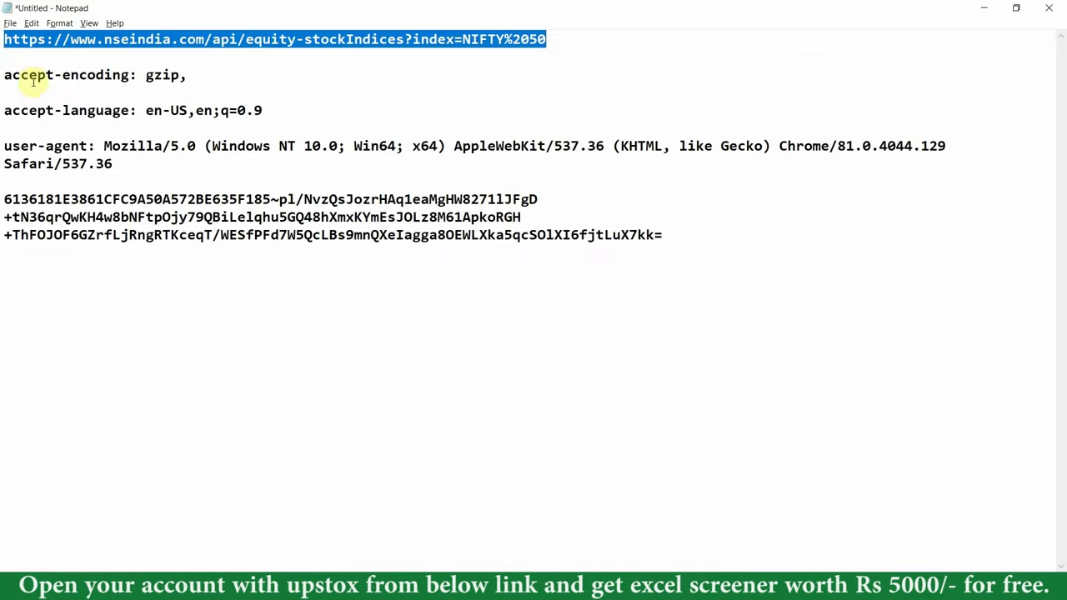
left_click_drag(5, 75, 125, 78)
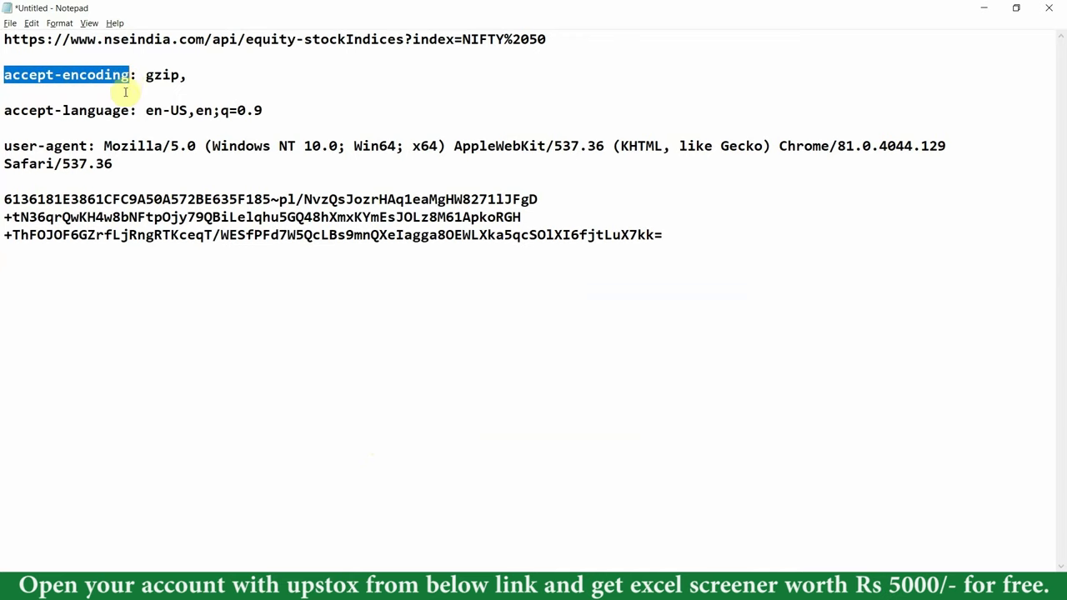
key("alt+Tab")
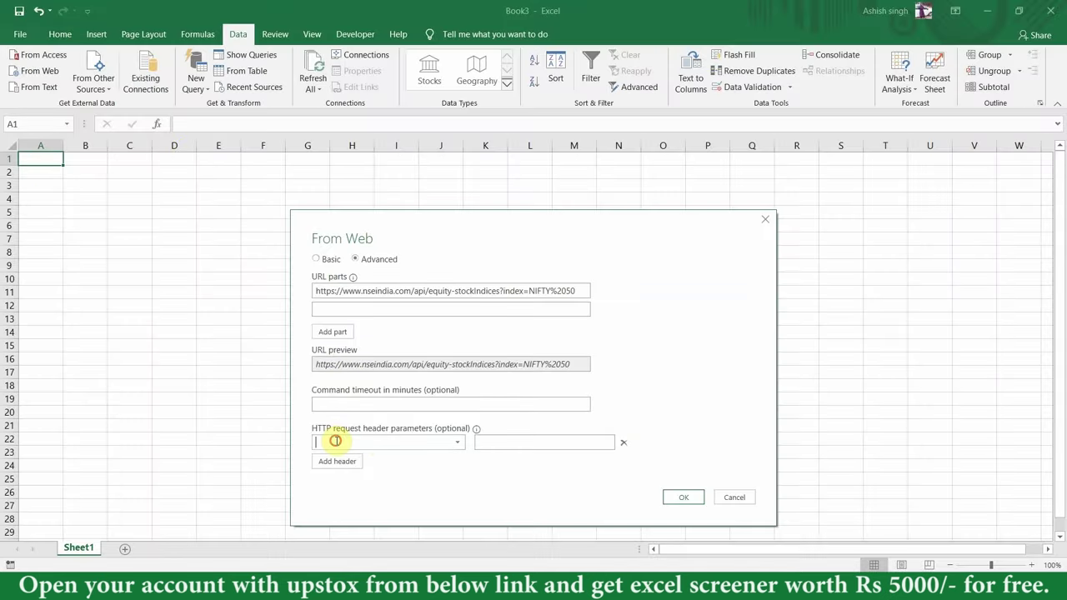
type("accept-encoding")
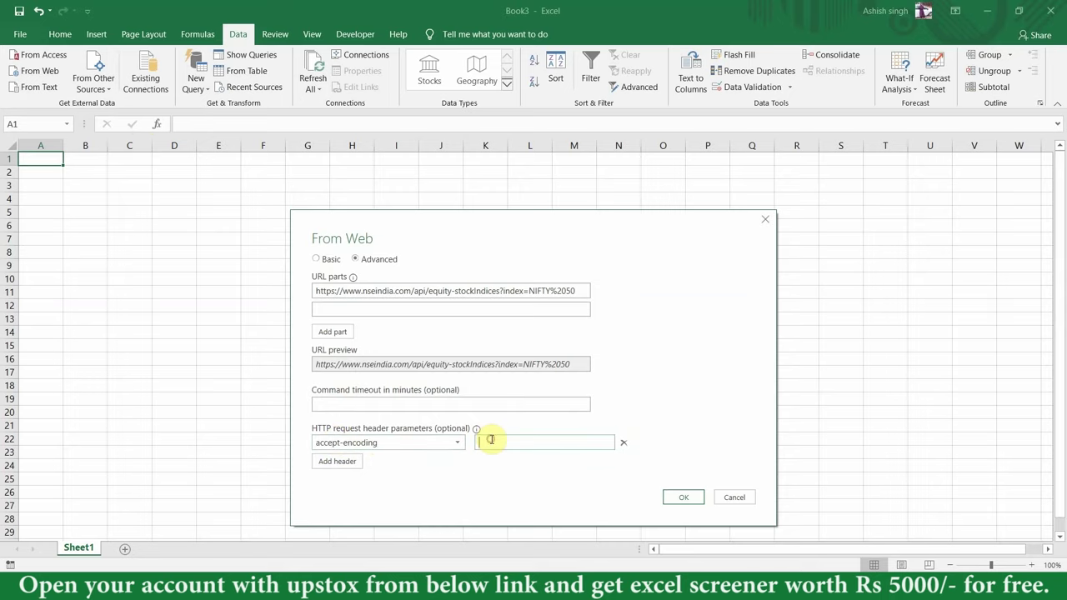
key("alt+Tab")
double_click(167, 75)
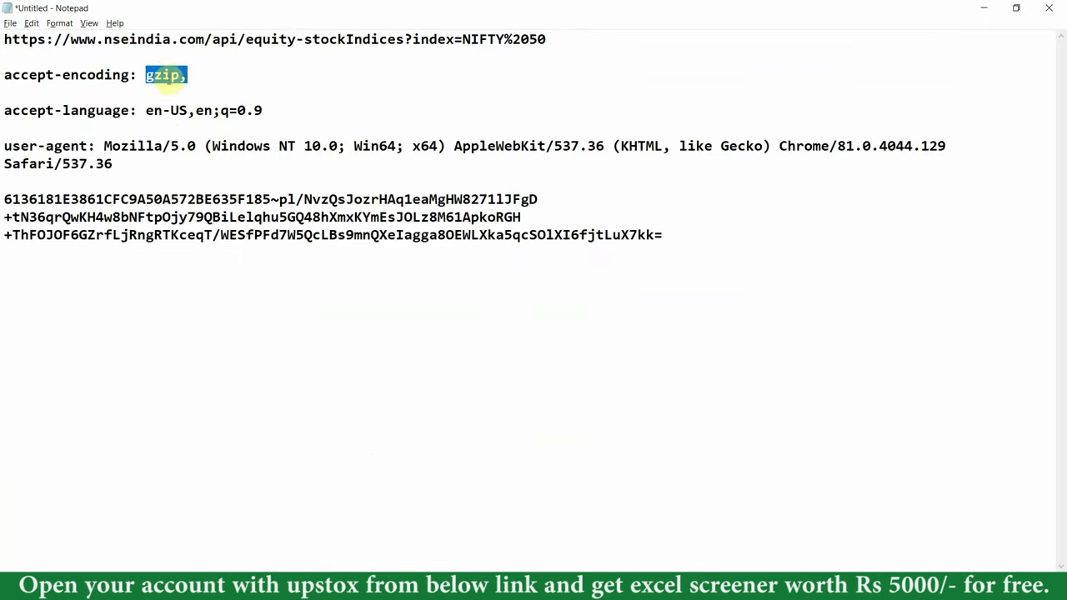
key("alt+Tab")
left_click(503, 441)
type("gzip,")
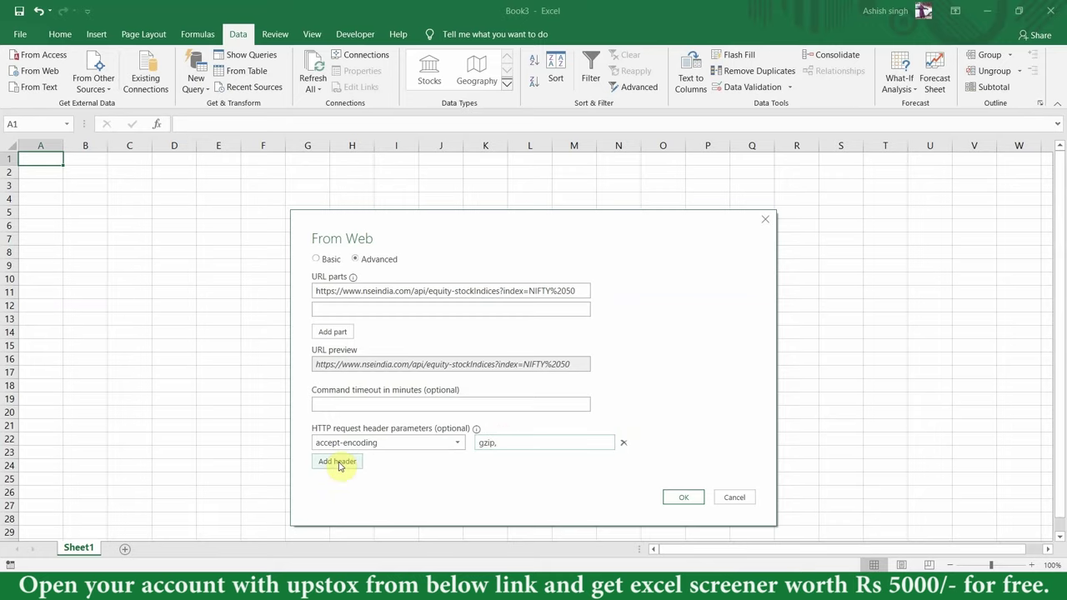
left_click(337, 460)
Add the request header accept-language with value en-US,en;q=0.9.
key("alt+Tab")
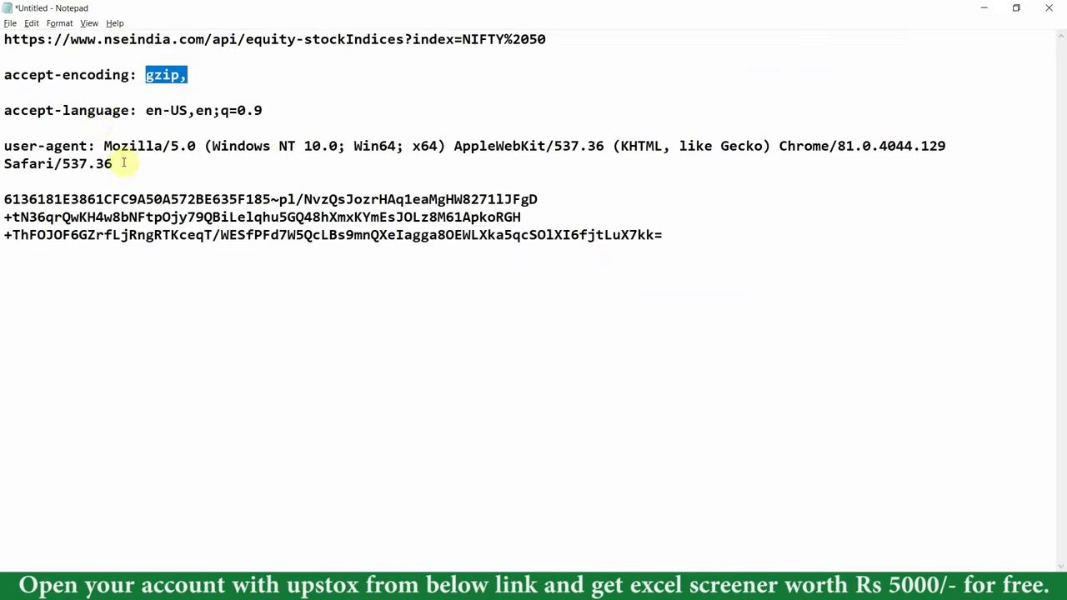
left_click_drag(4, 110, 125, 111)
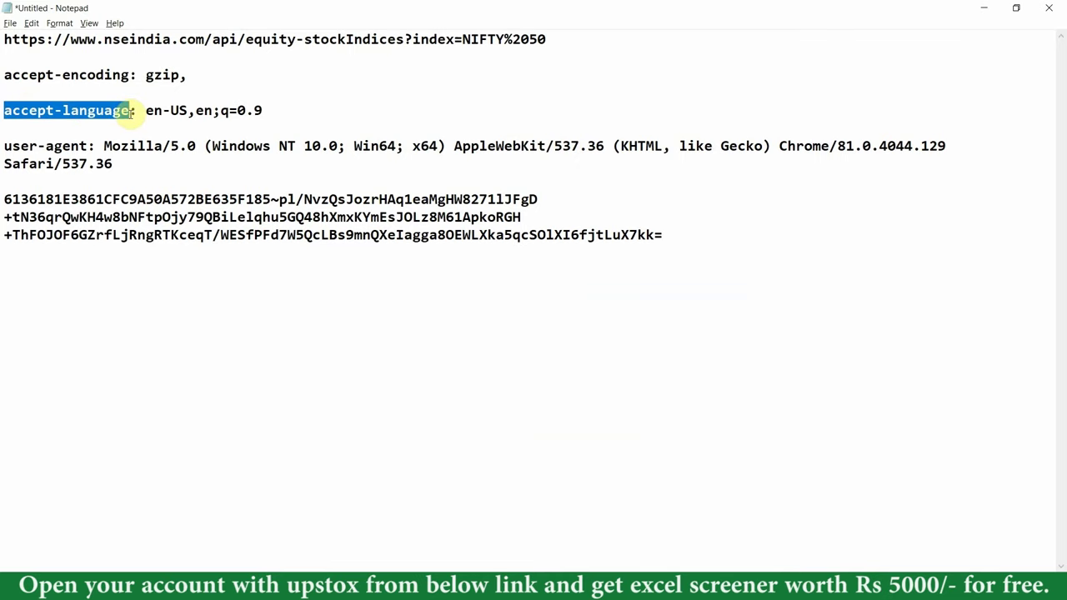
key("alt+Tab")
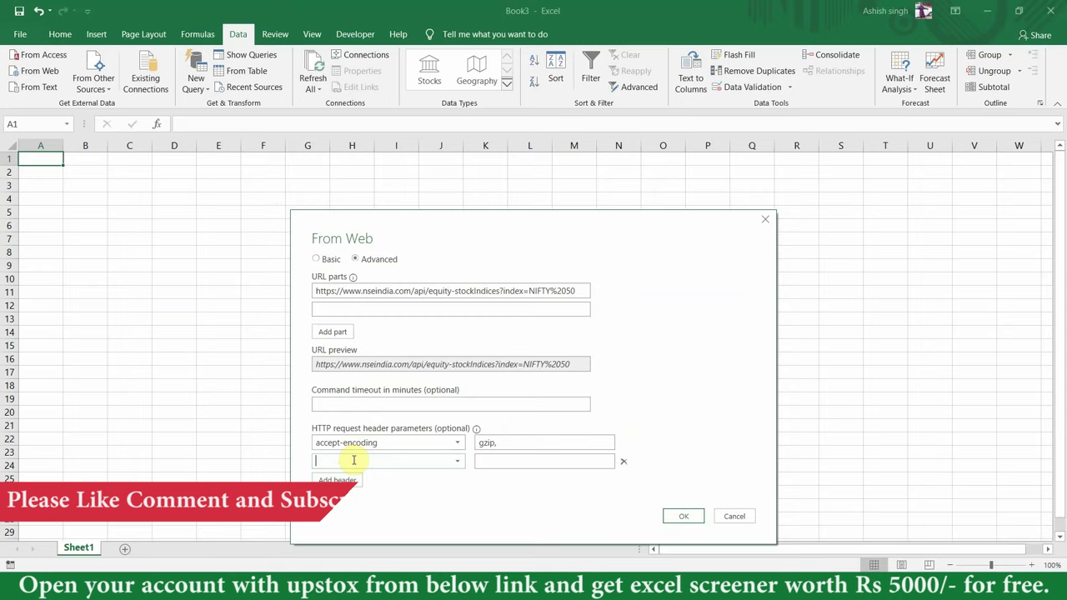
type("accept-language")
key("alt+Tab")
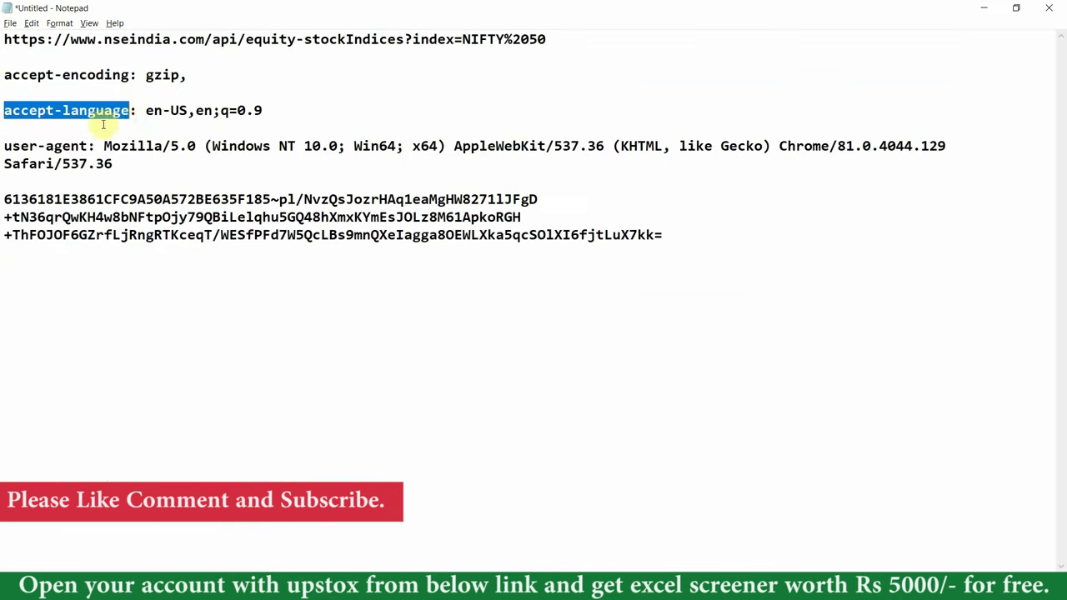
left_click_drag(147, 110, 259, 109)
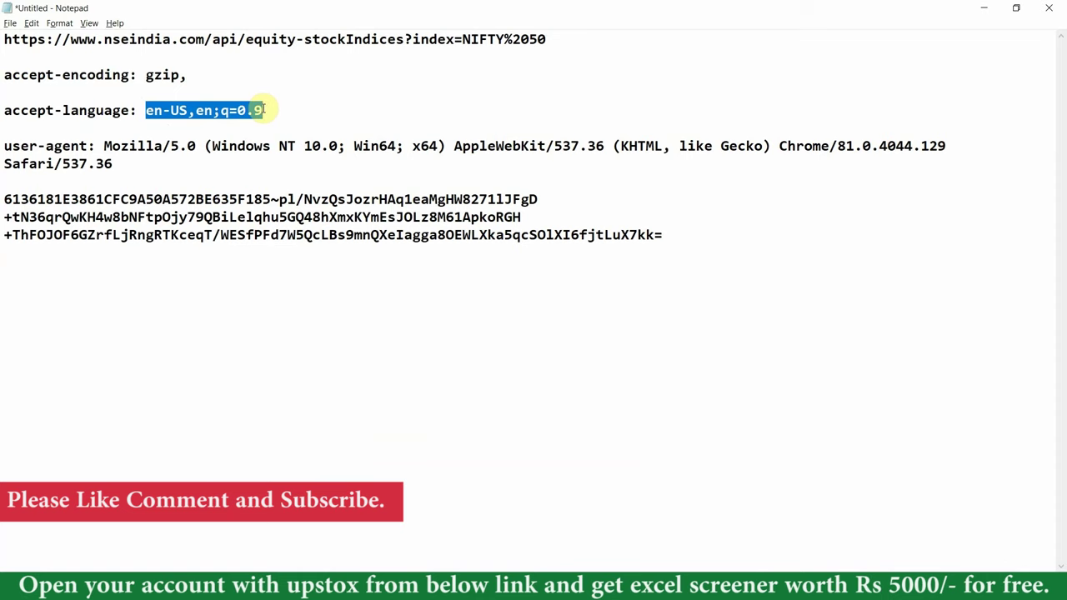
key("alt+Tab")
left_click(501, 460)
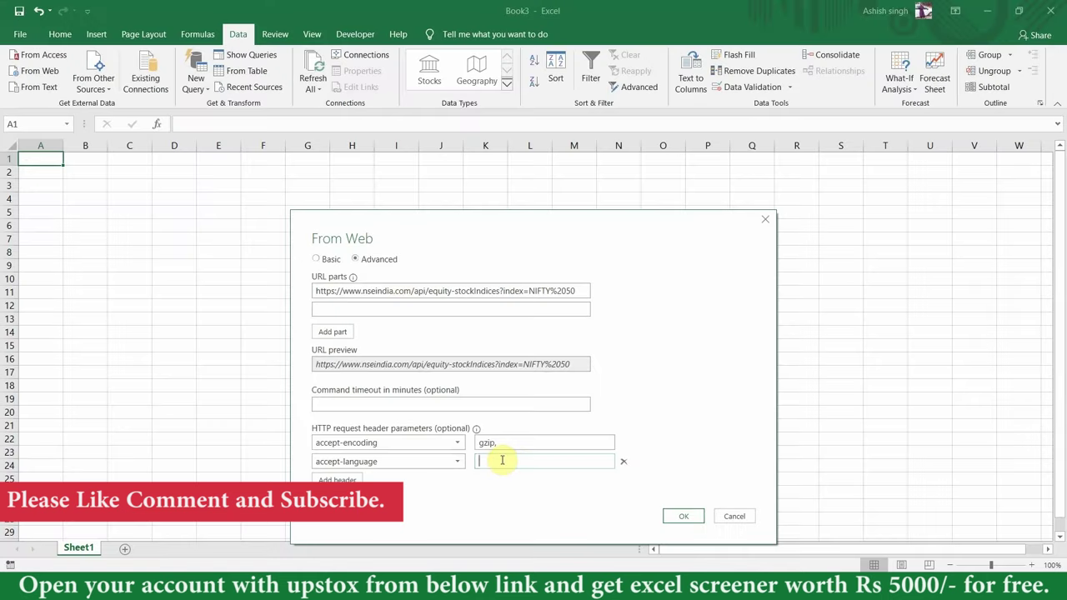
type("en-US,en;q=0.9")
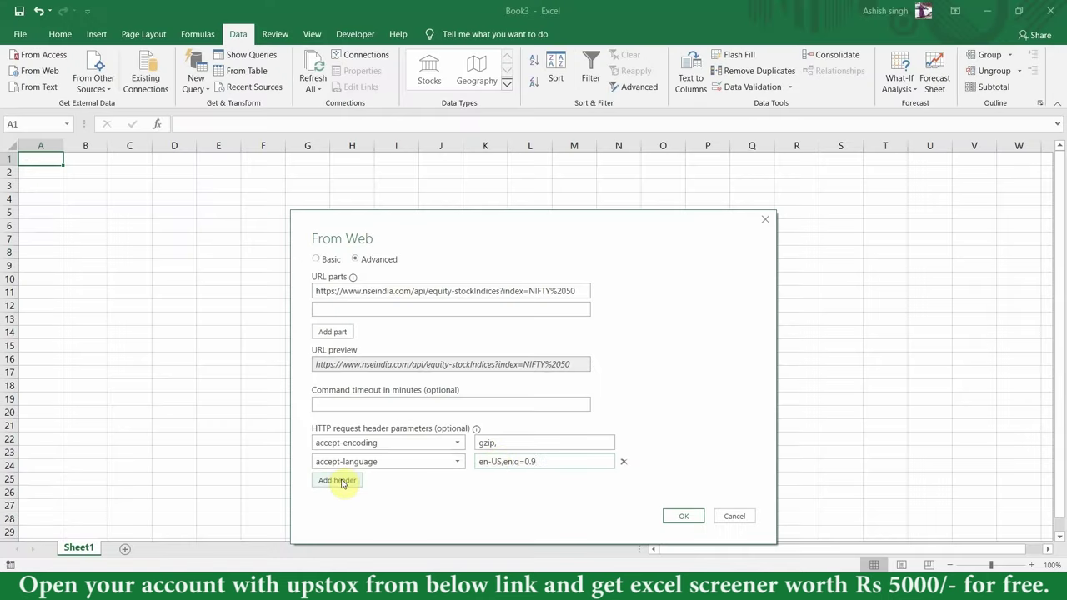
left_click(341, 482)
Add a user-agent request header holding the Chrome browser string from Notepad.
left_click(358, 481)
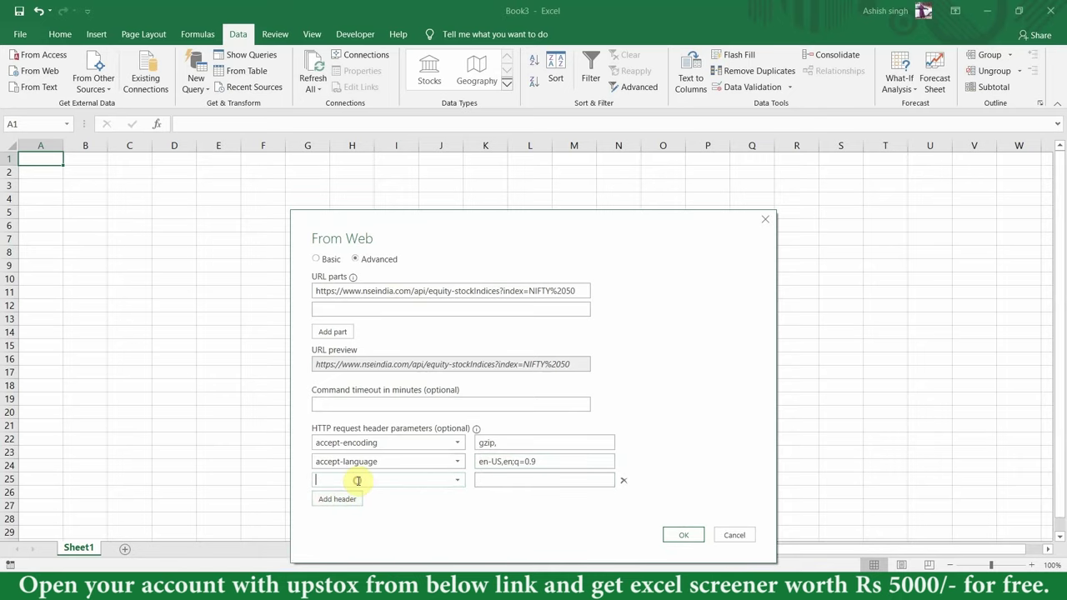
key("alt+Tab")
left_click_drag(4, 146, 86, 146)
key("ctrl+c")
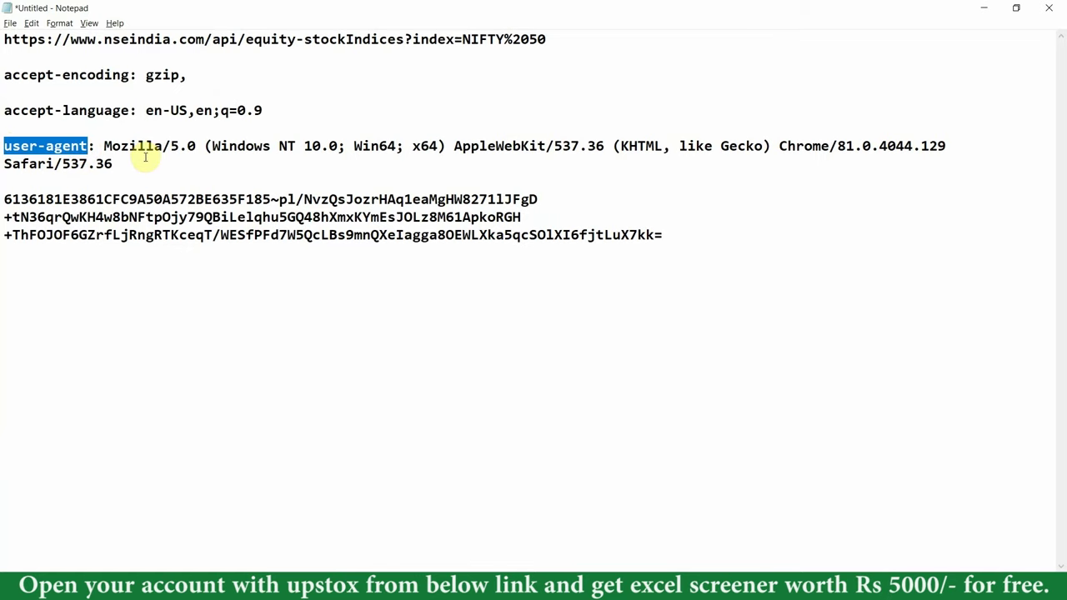
key("alt+Tab")
key("ctrl+v")
key("alt+Tab")
left_click_drag(87, 146, 119, 162)
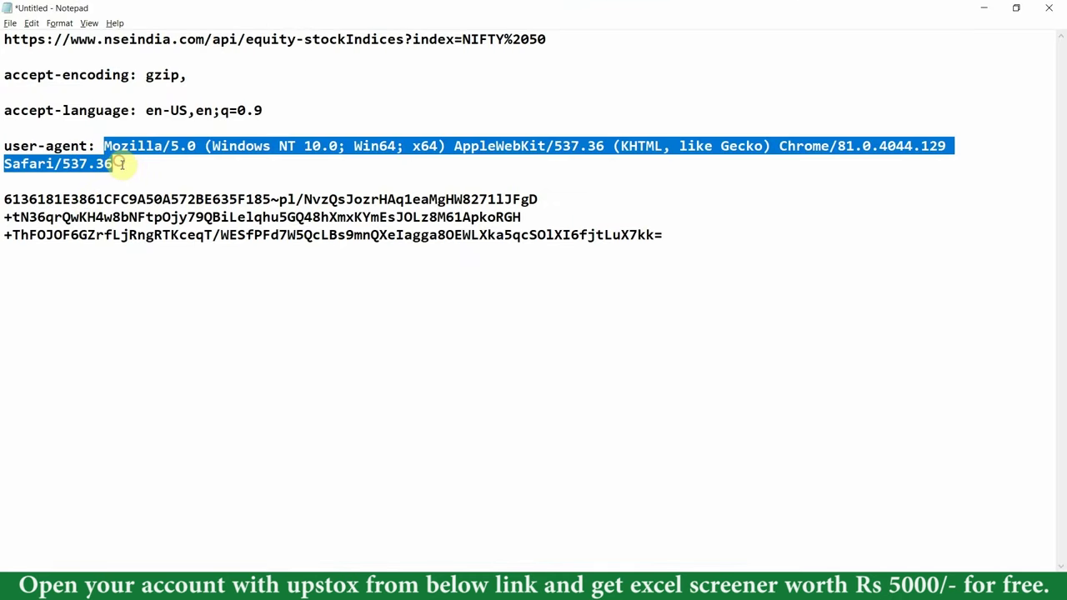
key("ctrl+c")
key("alt+Tab")
left_click(505, 480)
key("ctrl+v")
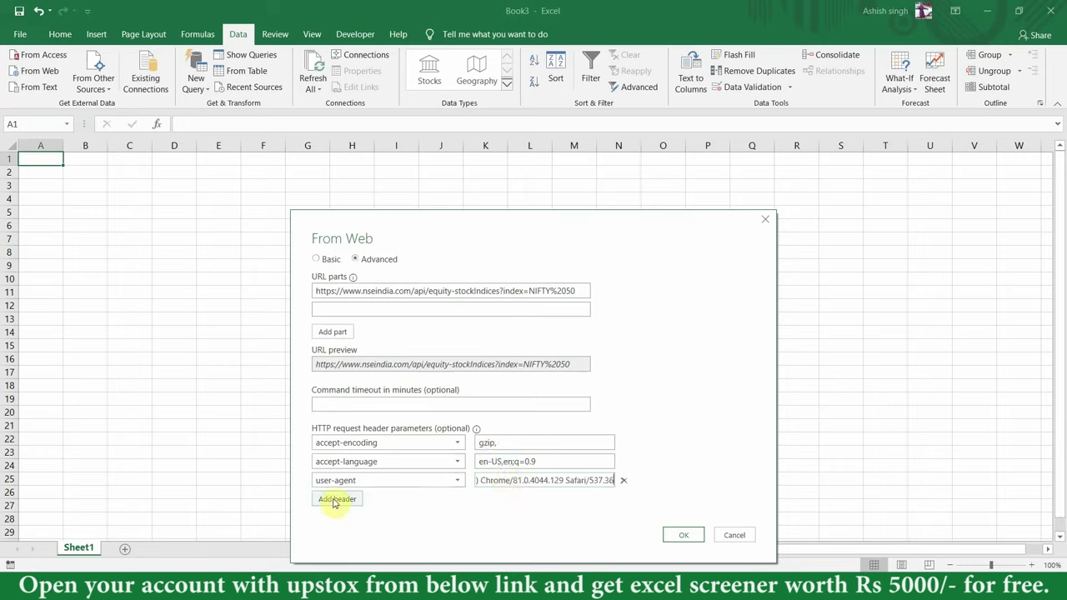
left_click(333, 500)
Add a cookie header whose value is the copied three-line session token.
left_click(341, 480)
type("cookie")
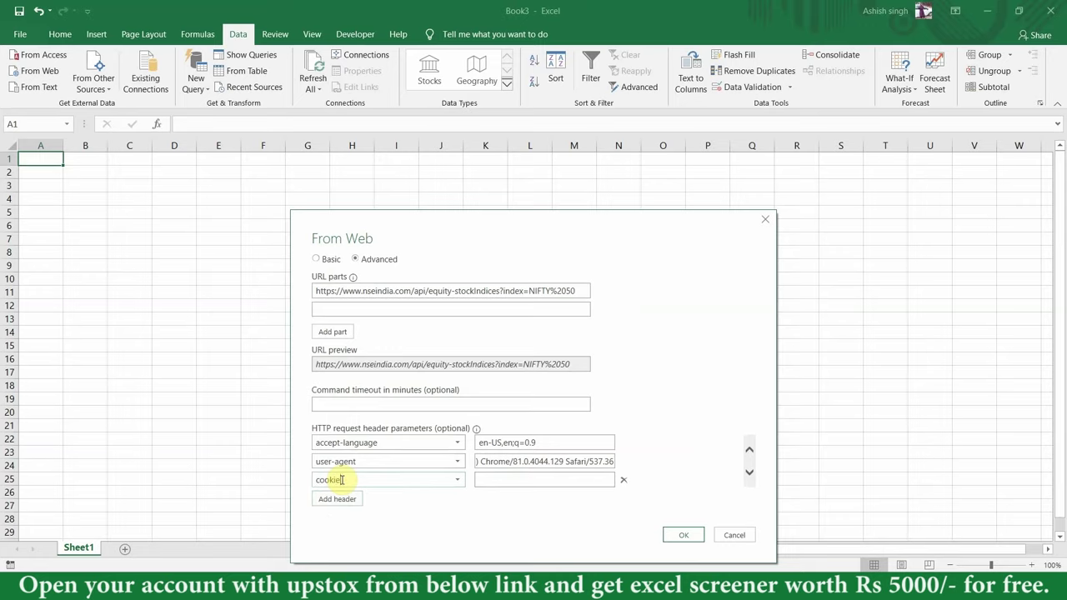
key("alt+Tab")
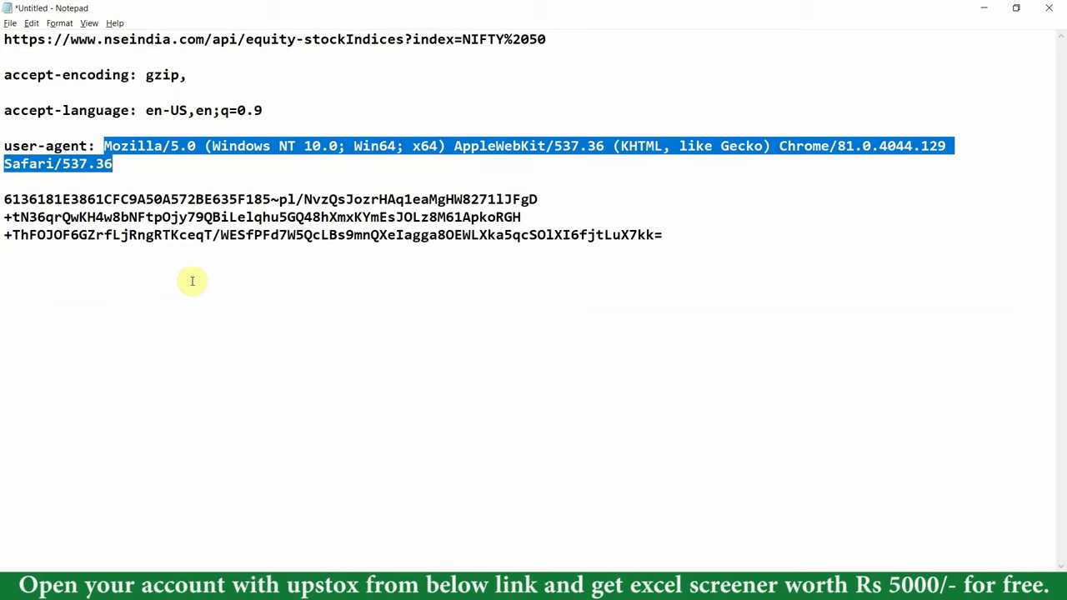
left_click(6, 199)
left_click_drag(7, 199, 662, 235)
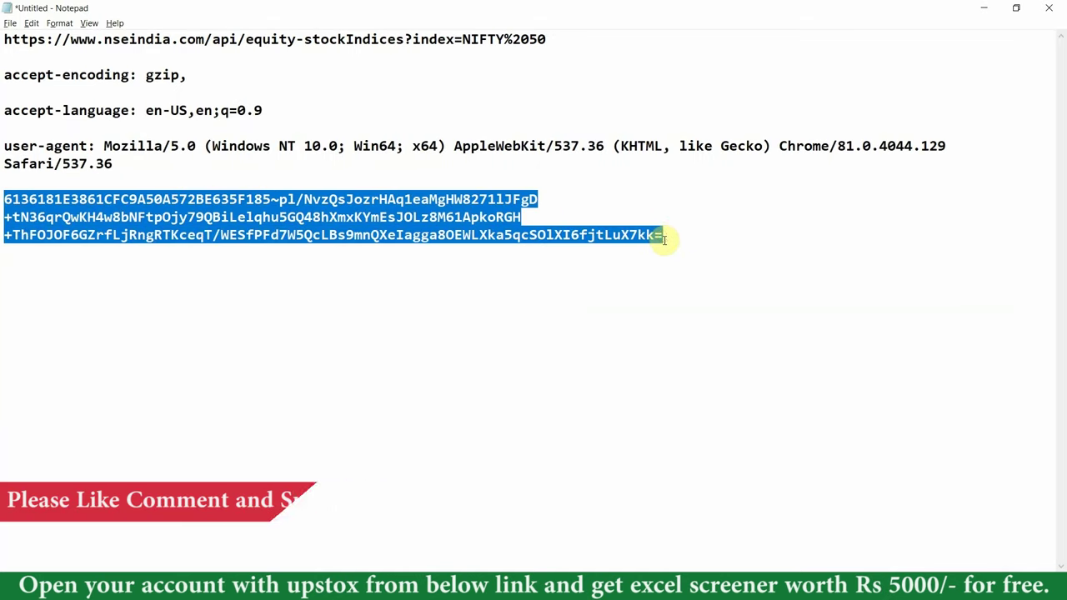
key("alt+Tab")
left_click(515, 481)
key("ctrl+v")
mouse_move(533, 442)
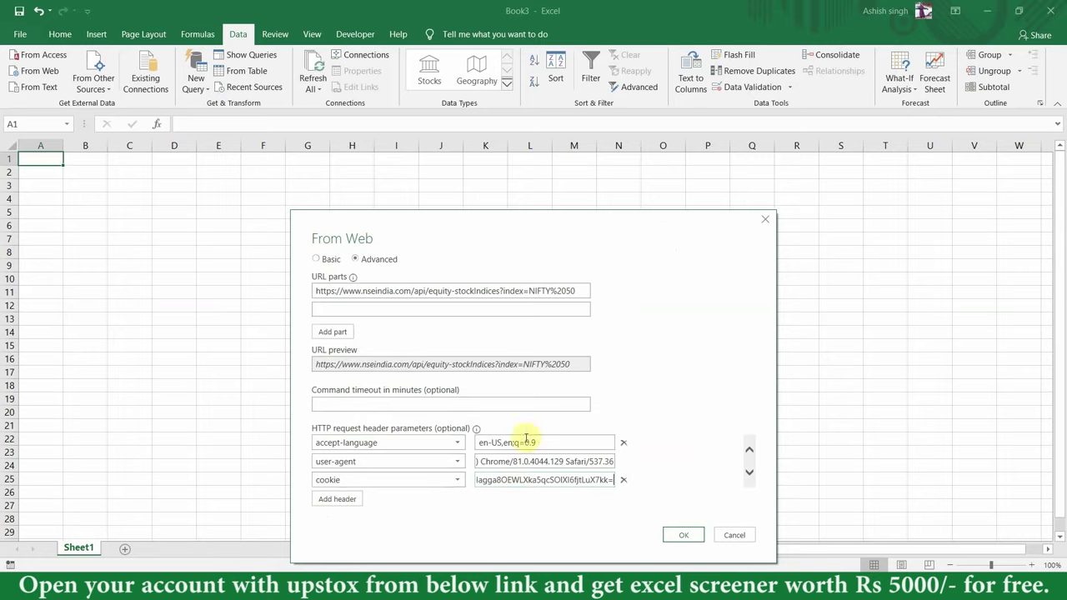
key("alt+Tab")
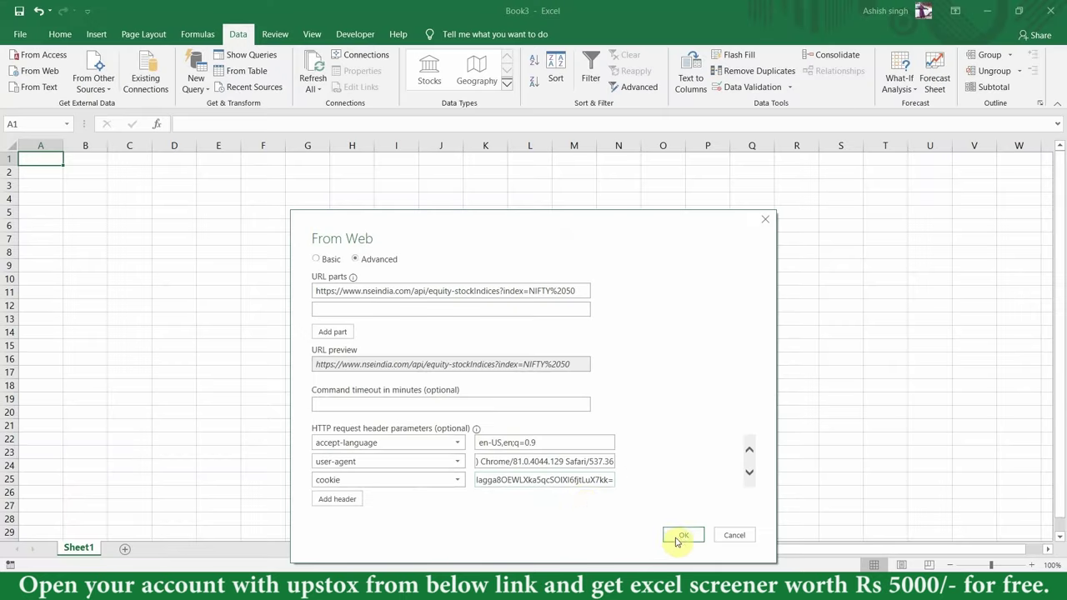
Submit the web query, then choose Edit on the connection error to revise the request.
left_click(680, 538)
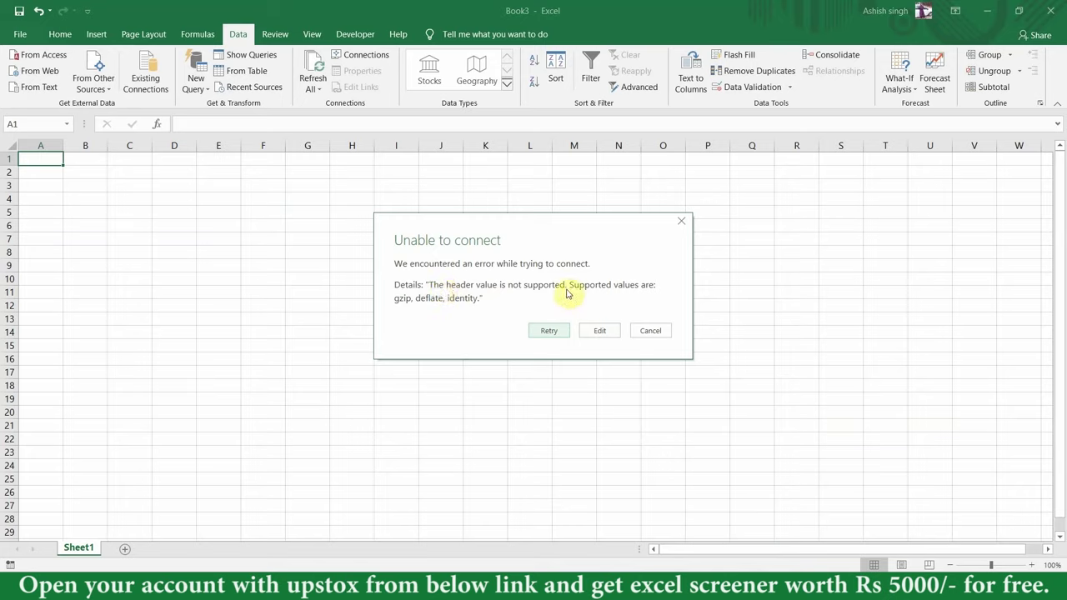
left_click(595, 330)
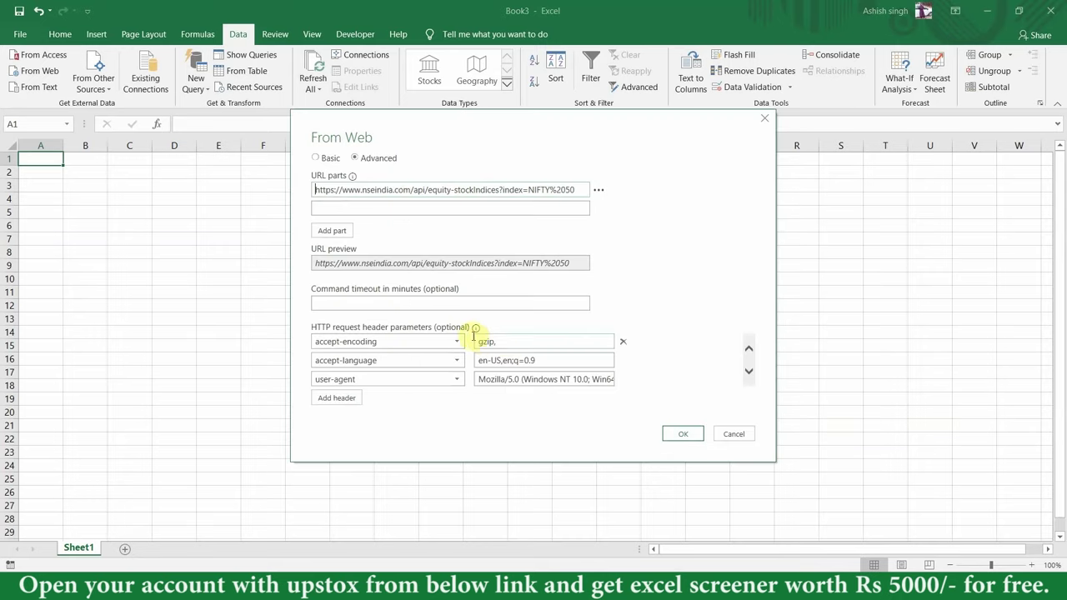
Trim the accept-encoding header to gzip and reload the Nifty 50 JSON record into Power Query.
left_click(505, 341)
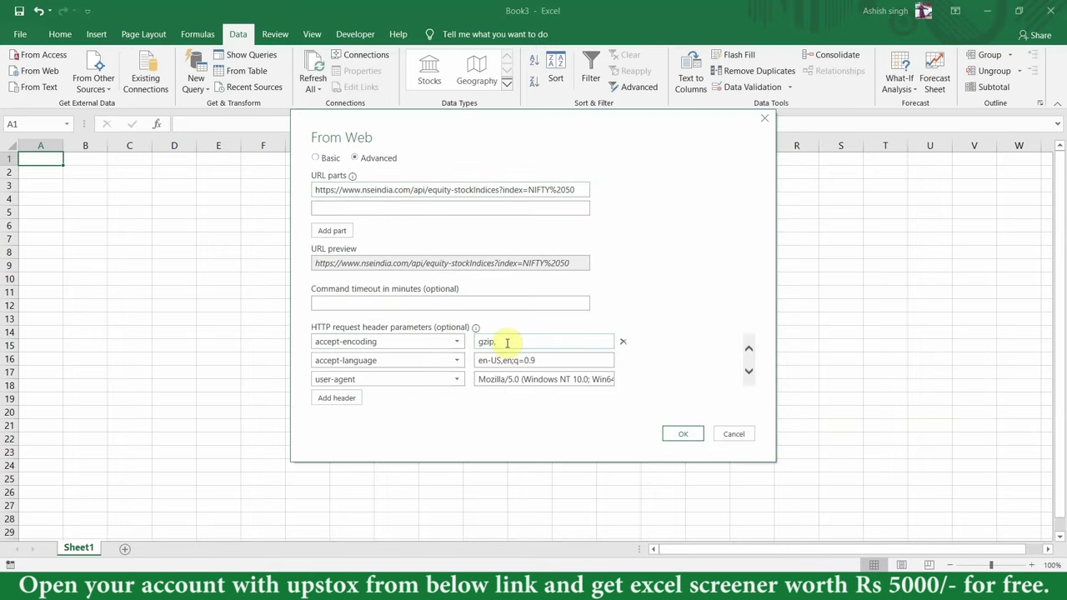
left_click(680, 434)
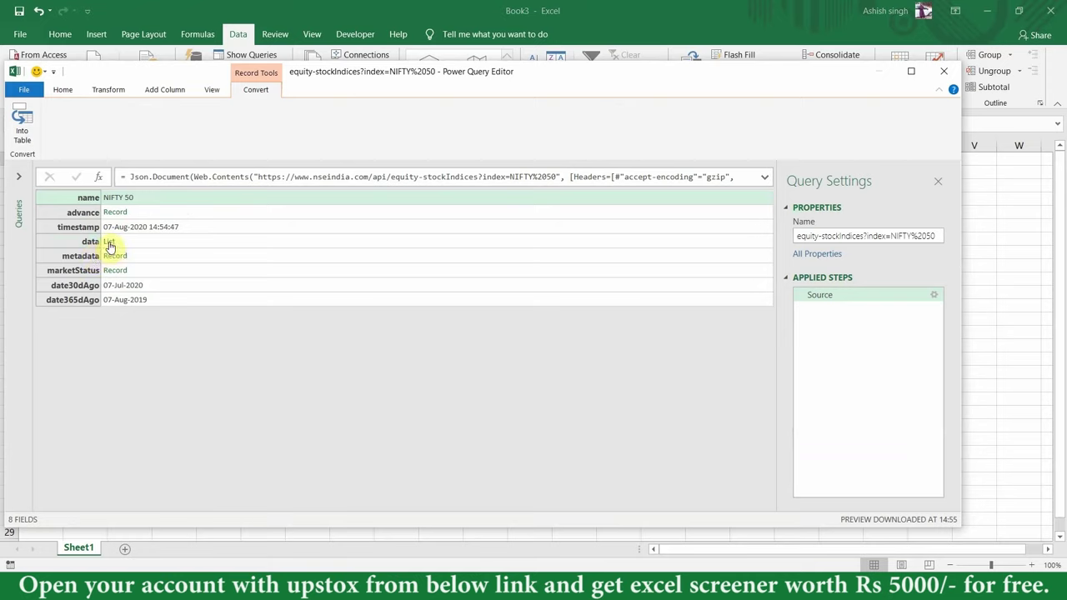
Replace the long NSE address query name in Query Settings with Nifty50.
left_click(832, 235)
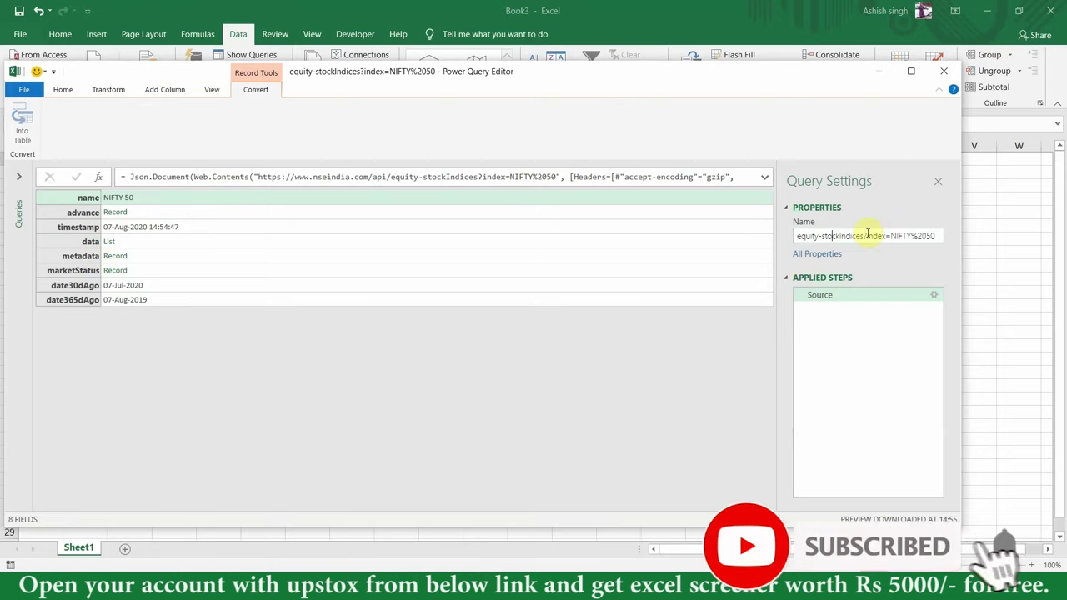
triple_click(810, 237)
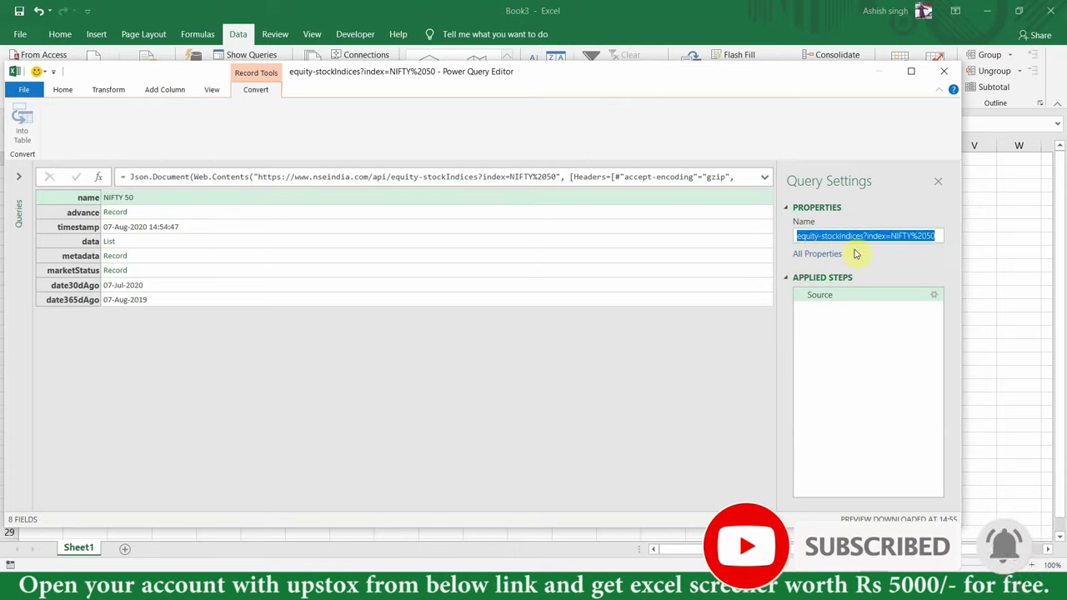
type("Nifty50")
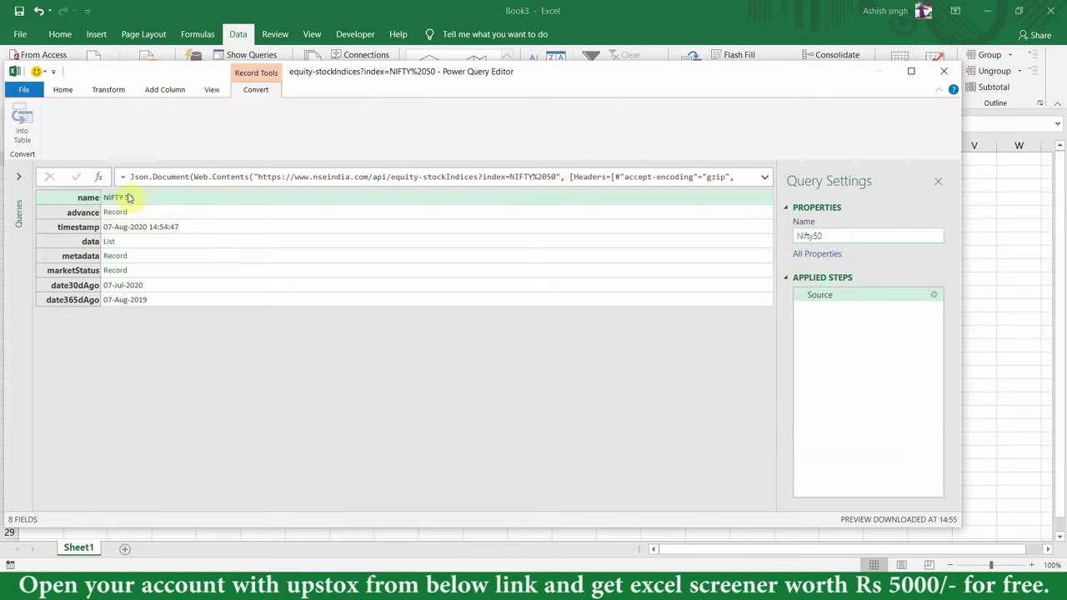
left_click(127, 197)
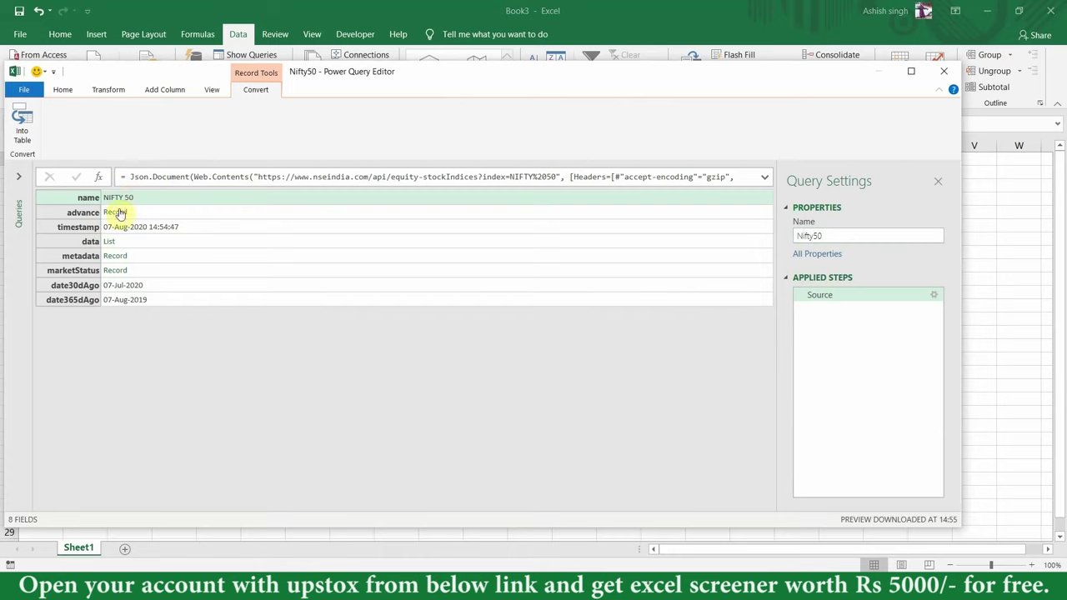
Drill into the data list and convert its 51 records to a table with delimiter None.
left_click(108, 243)
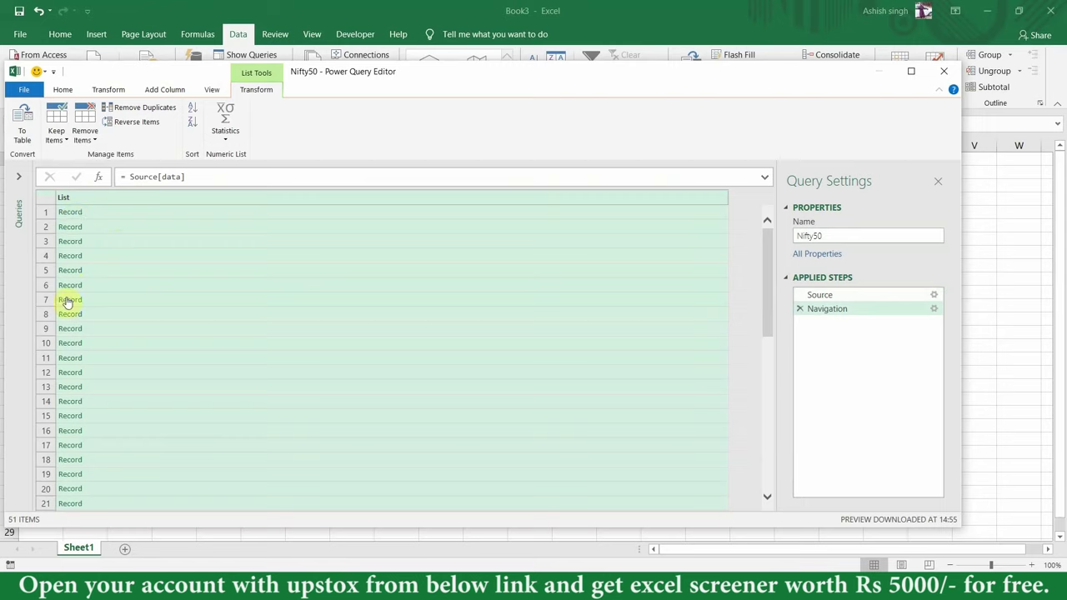
left_click(23, 132)
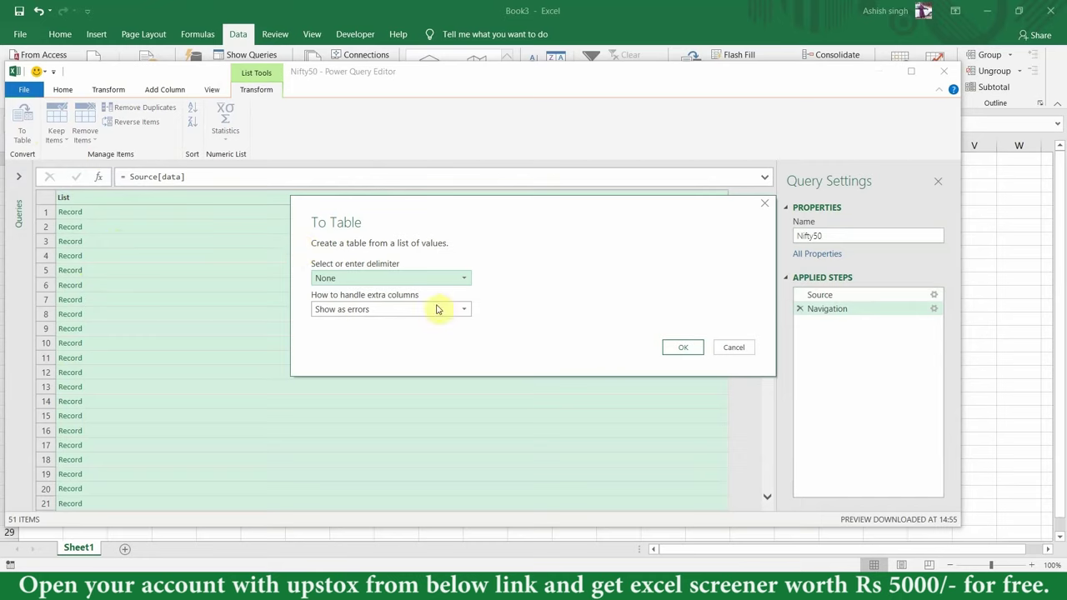
left_click(681, 353)
left_click(681, 353)
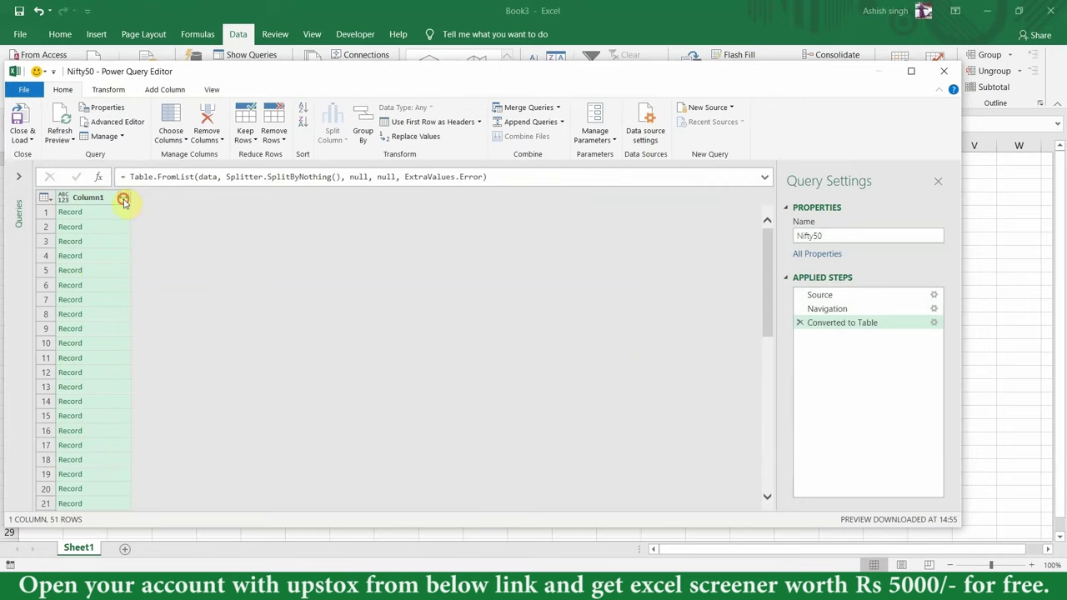
Expand Column1 with all fields kept, producing 27 columns like symbol, open and lastPrice.
left_click(123, 200)
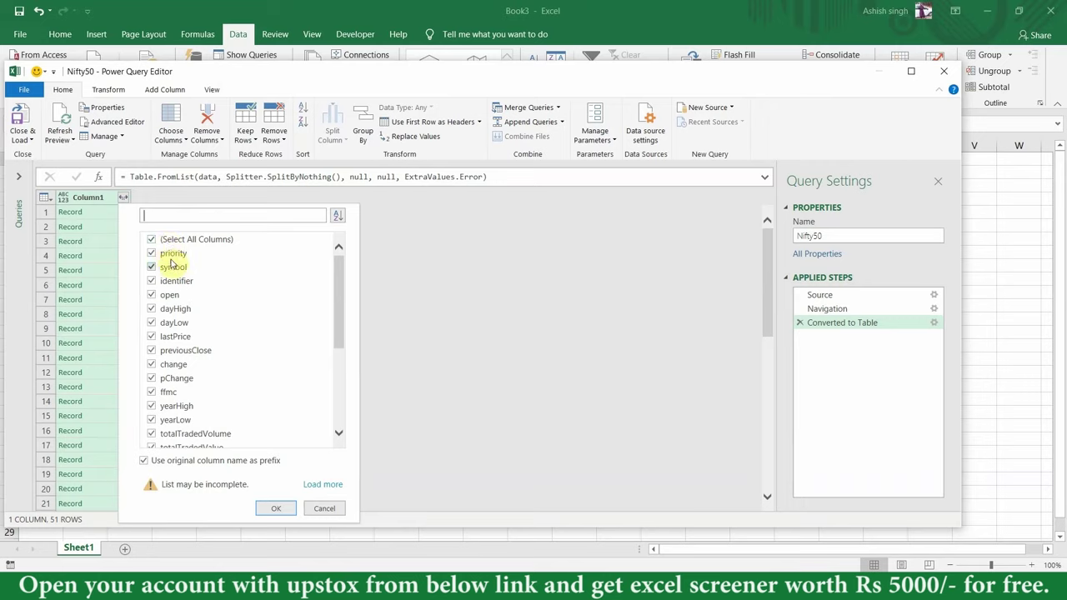
scroll(173, 275, "down", 1)
scroll(174, 350, "down", 2)
scroll(171, 367, "down", 1)
scroll(170, 350, "down", 1)
scroll(171, 333, "up", 3)
scroll(170, 331, "up", 3)
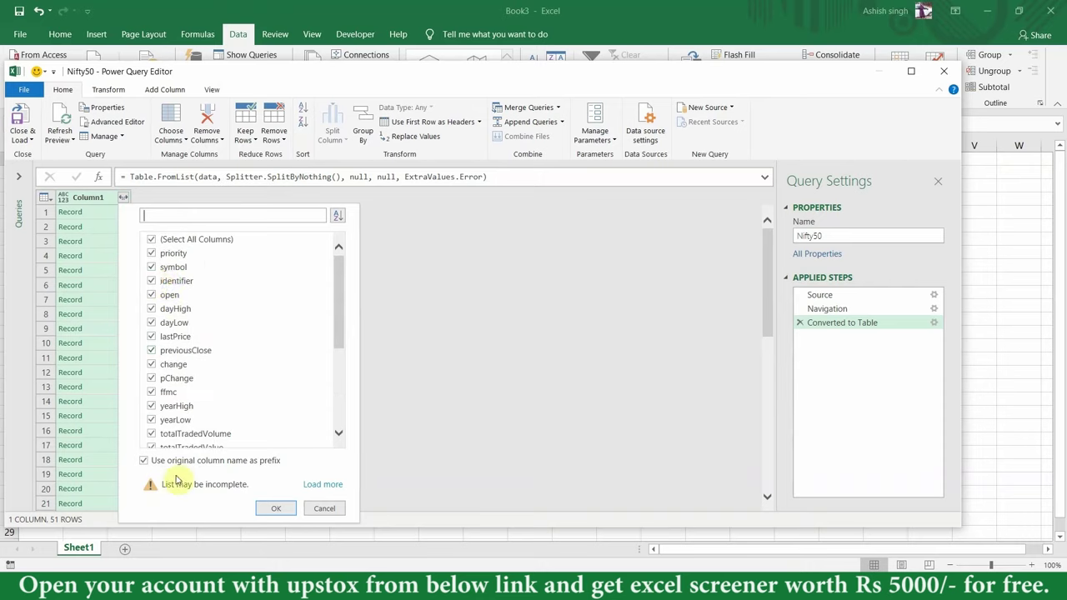
scroll(163, 433, "down", 1)
scroll(163, 448, "down", 1)
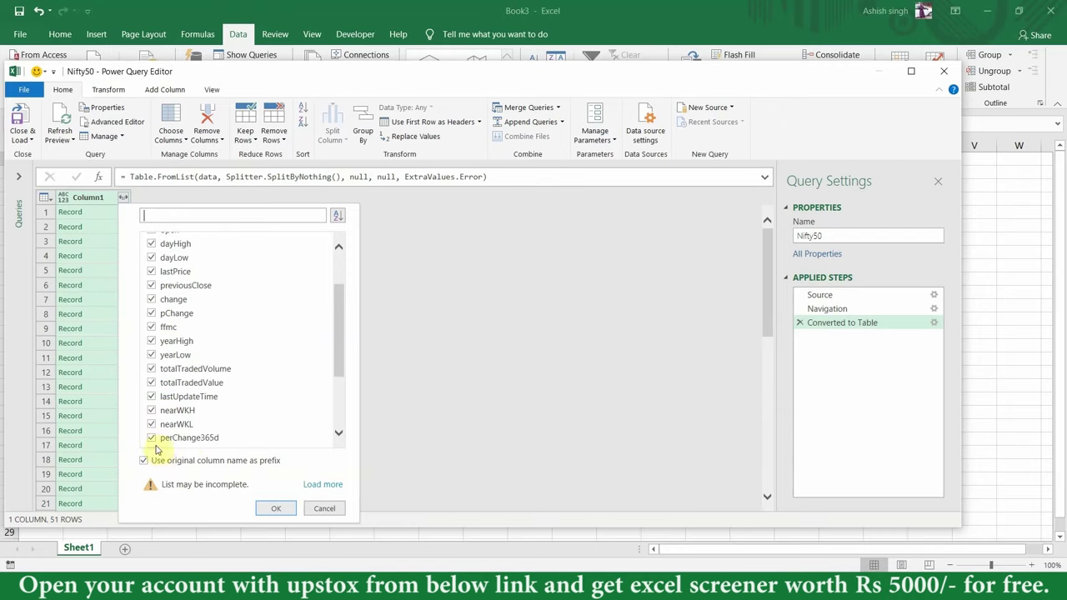
left_click(275, 510)
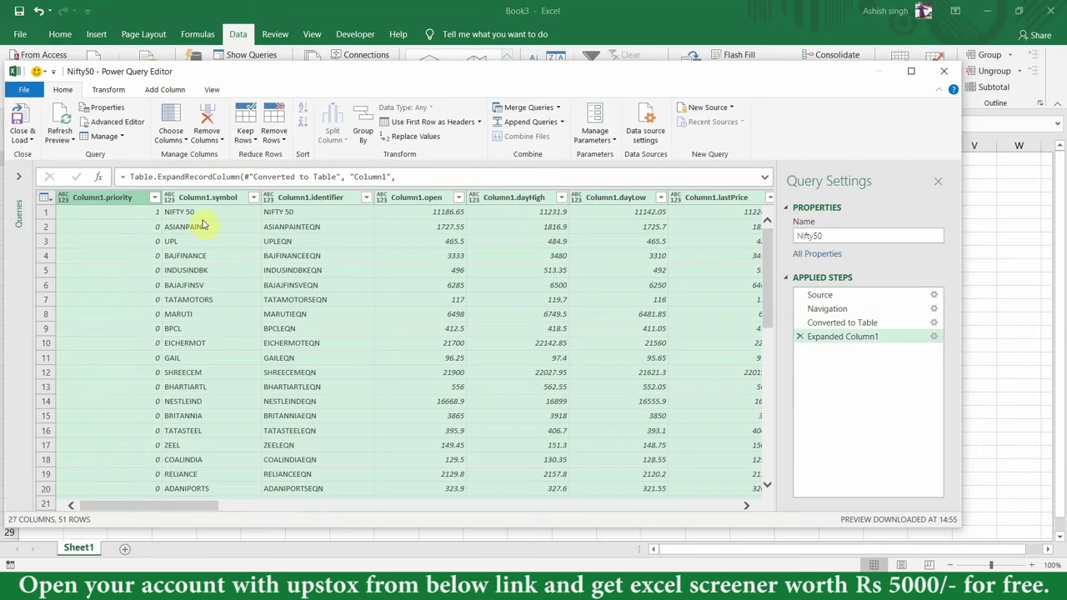
Remove the Column1.priority and Column1.identifier columns.
left_click(111, 201)
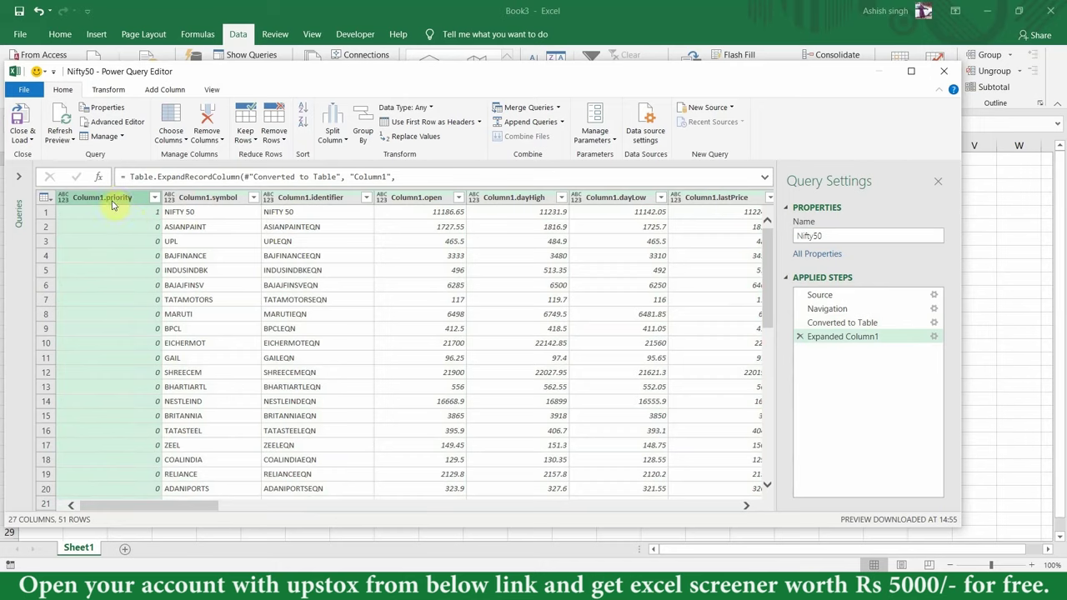
left_click(209, 119)
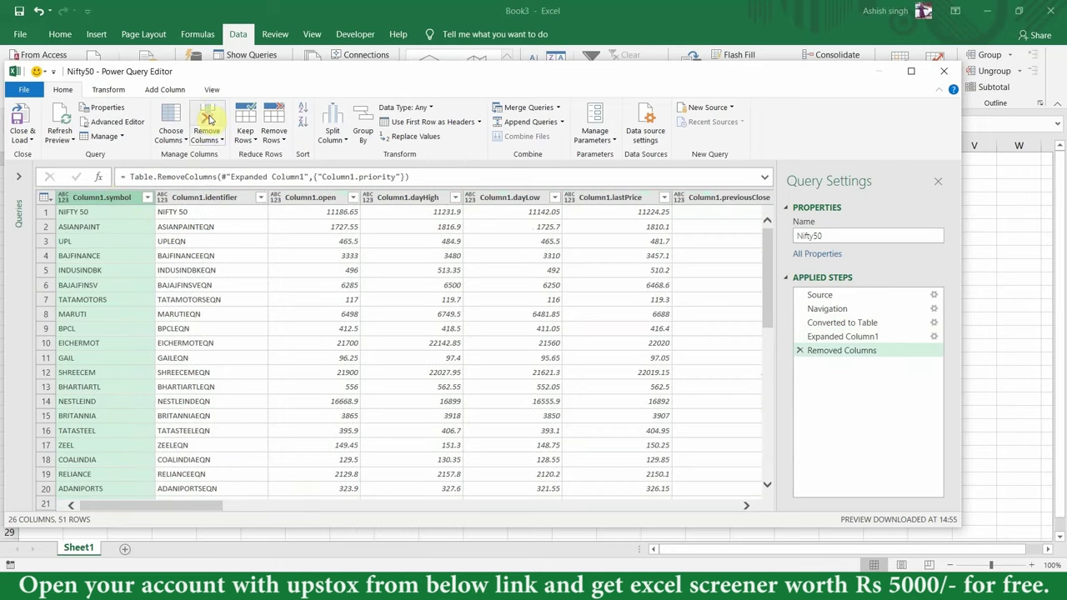
left_click(219, 200)
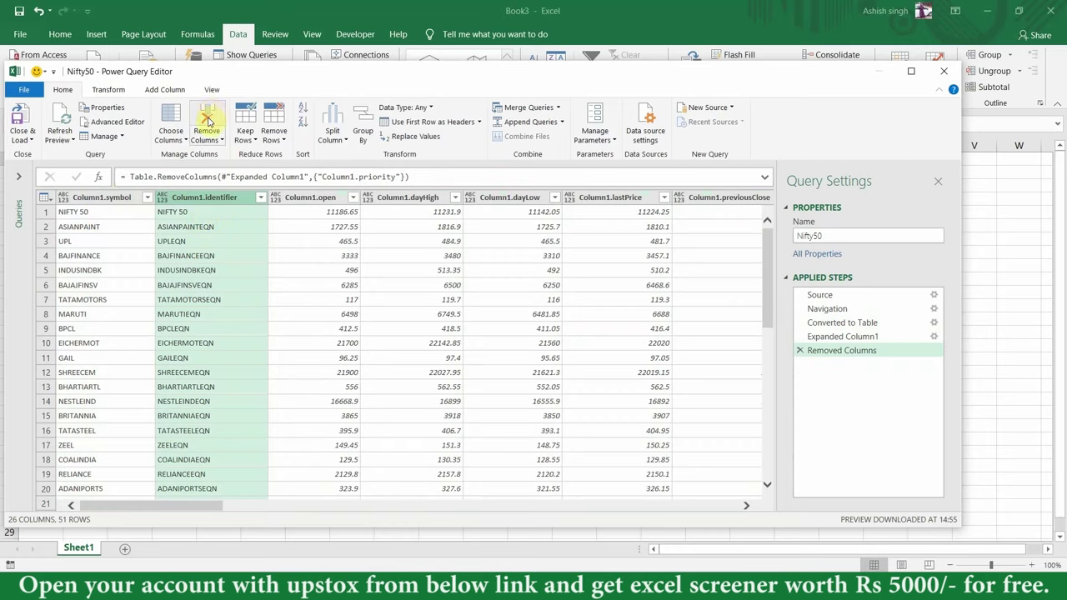
left_click(208, 120)
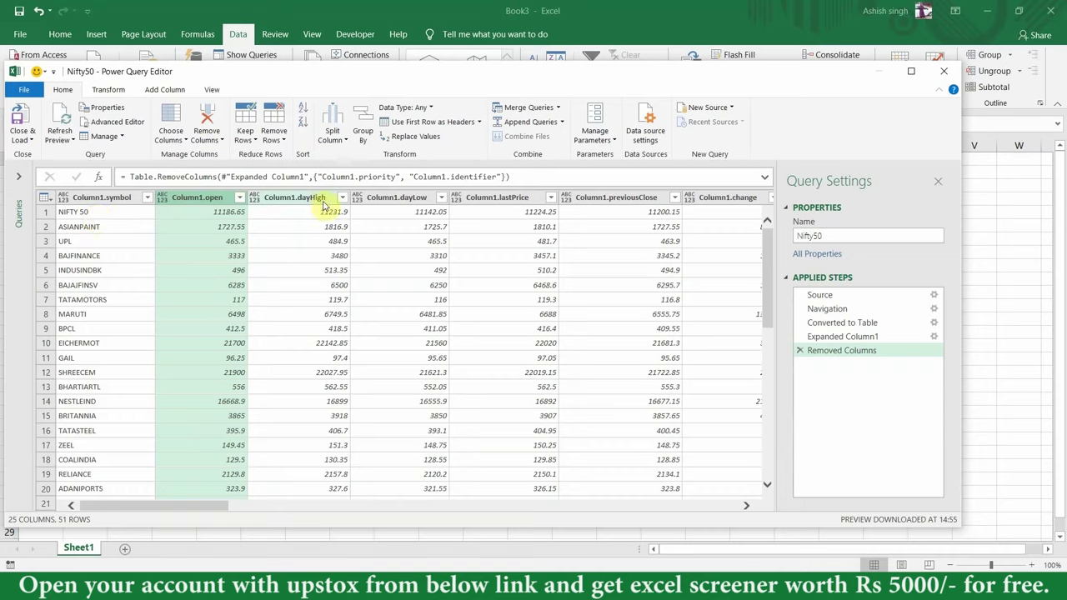
left_click(400, 205)
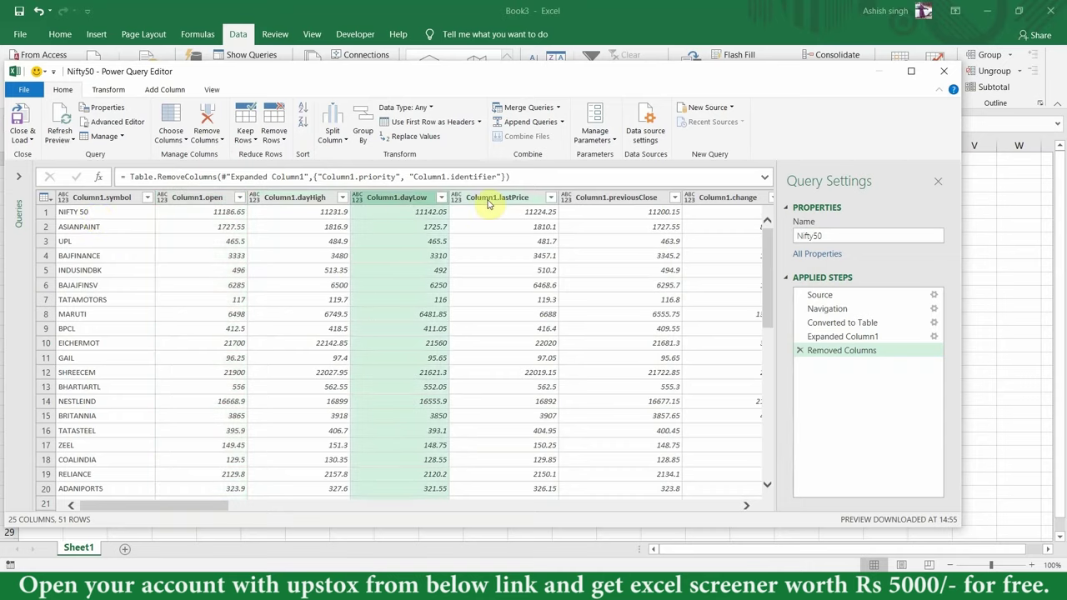
left_click(489, 204)
left_click(621, 203)
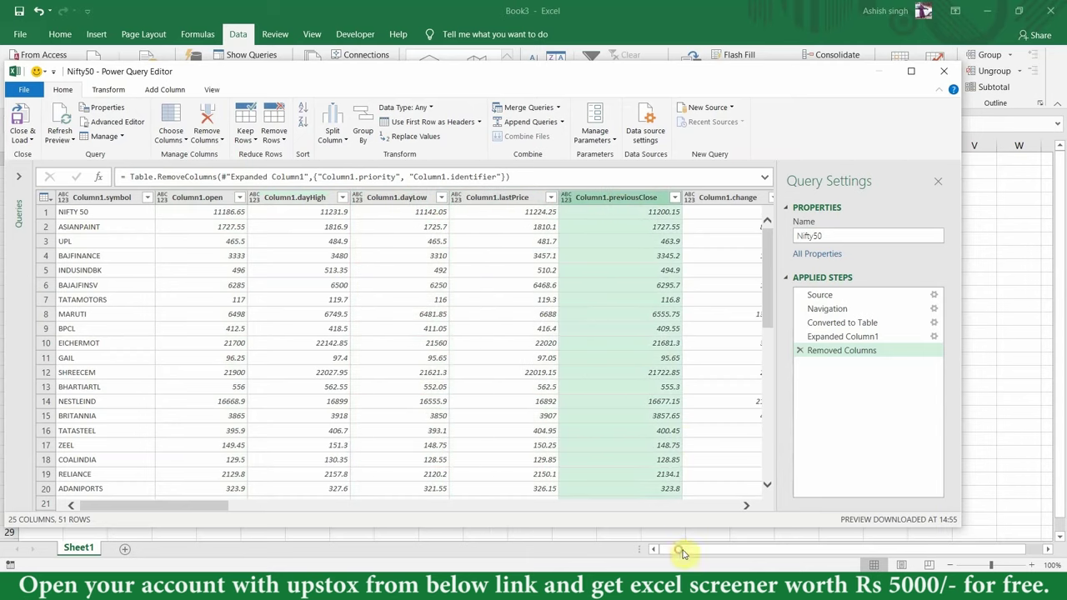
Remove the Column1.ffmc and Column1.lastUpdateTime columns further right, leaving 23 columns.
left_click(746, 506)
left_click(746, 505)
left_click(747, 506)
left_click(747, 506)
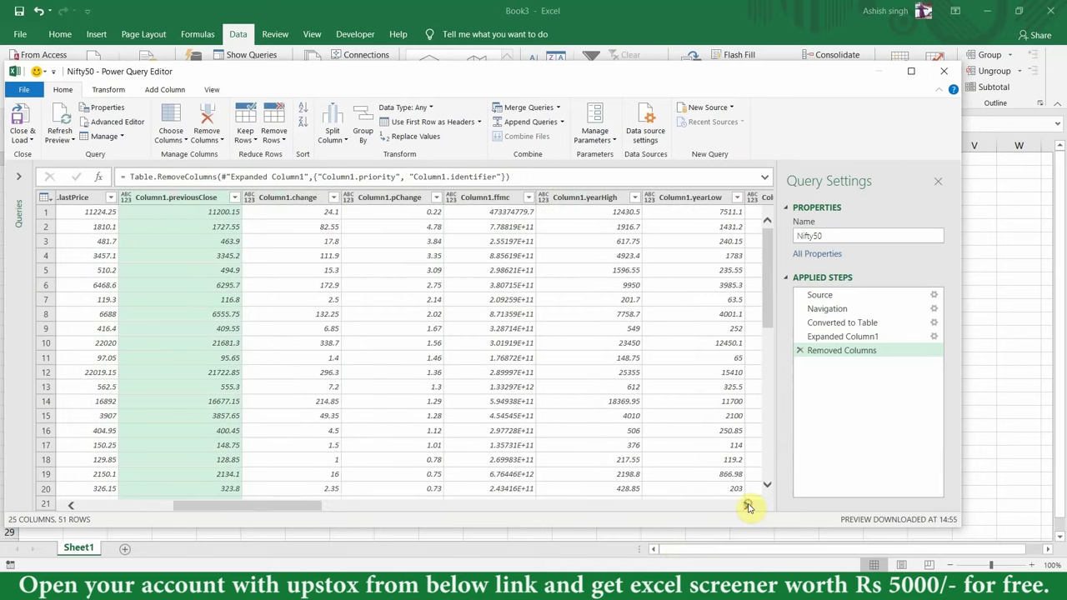
left_click(748, 506)
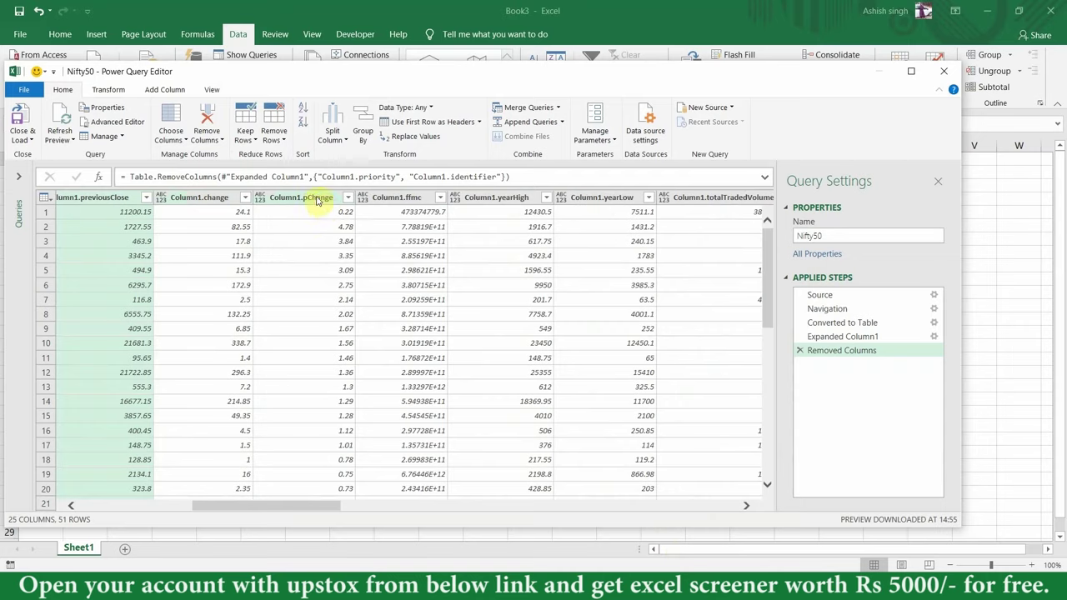
left_click(412, 201)
left_click(208, 122)
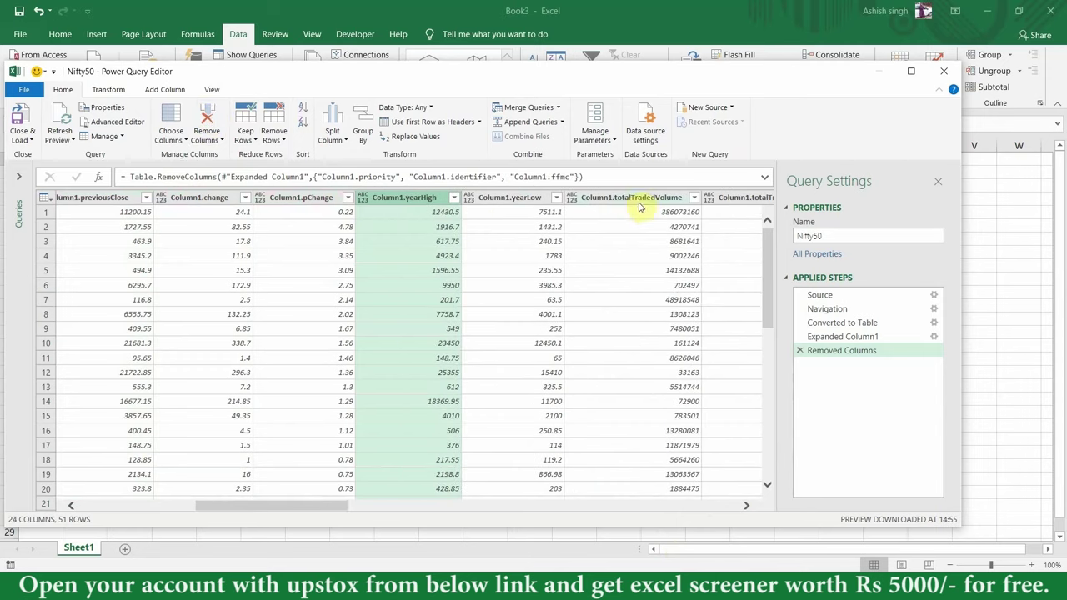
left_click(663, 201)
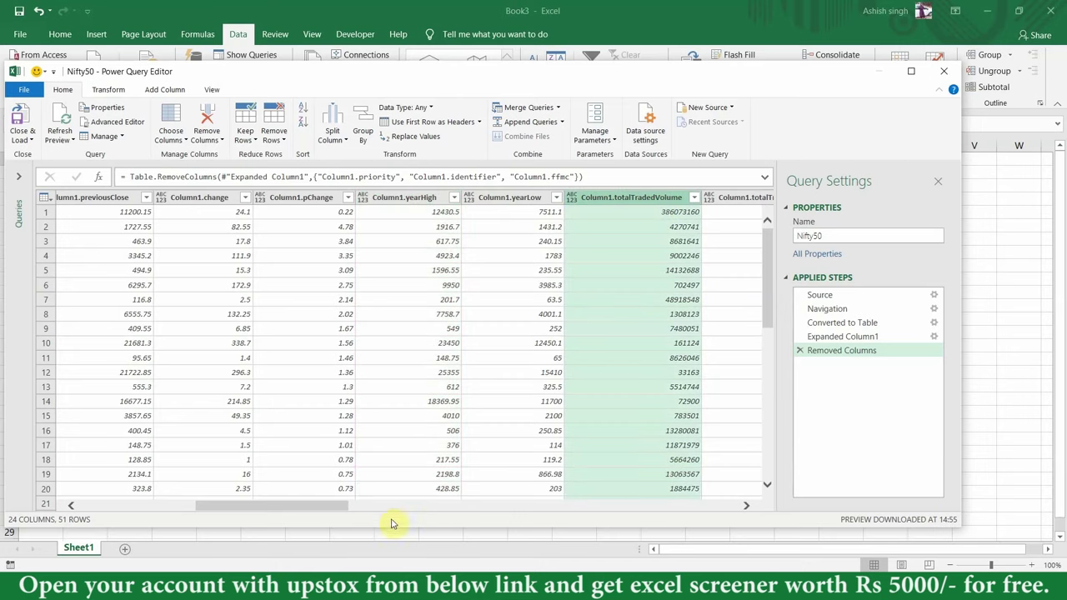
left_click_drag(308, 510, 382, 510)
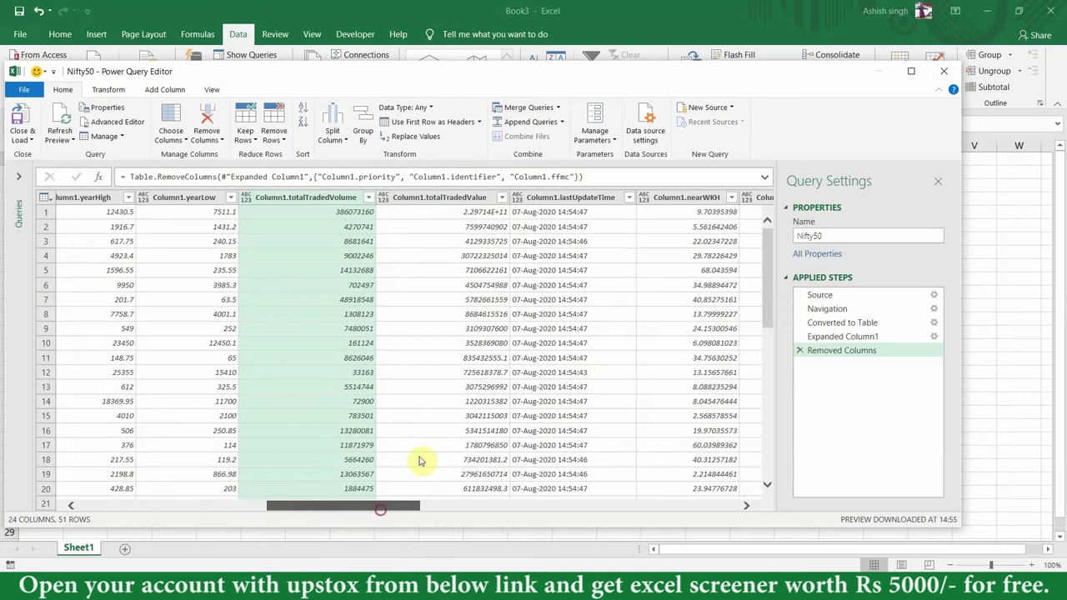
left_click(581, 201)
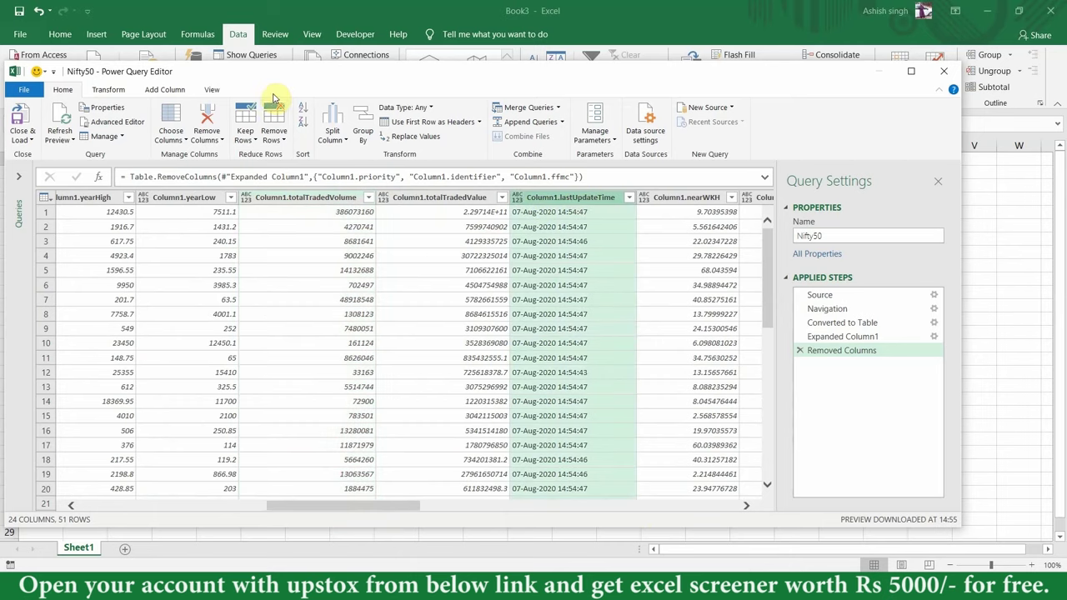
left_click(207, 121)
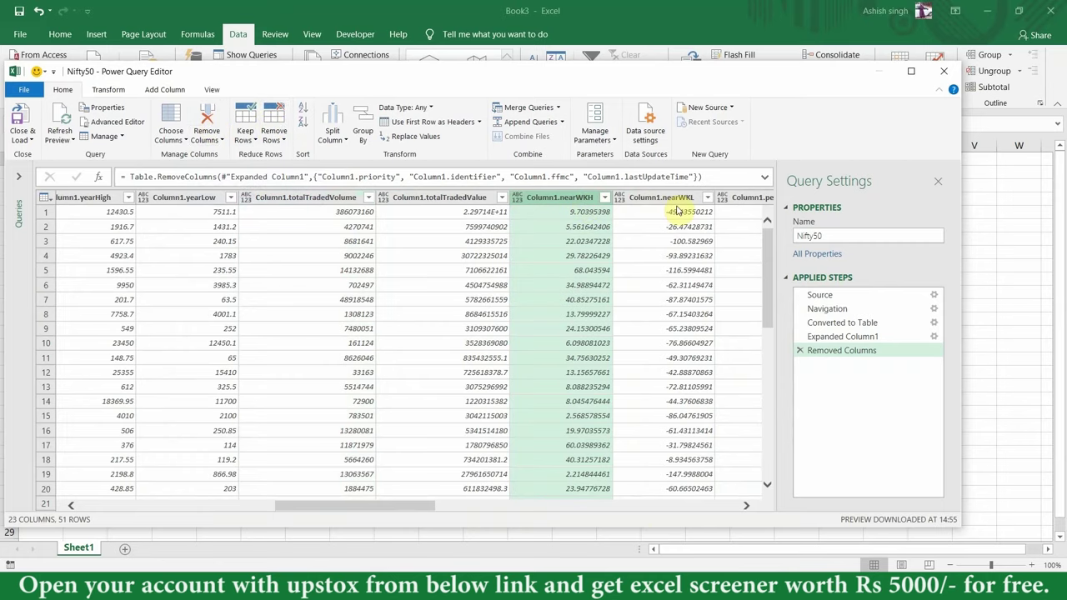
left_click_drag(384, 507, 471, 503)
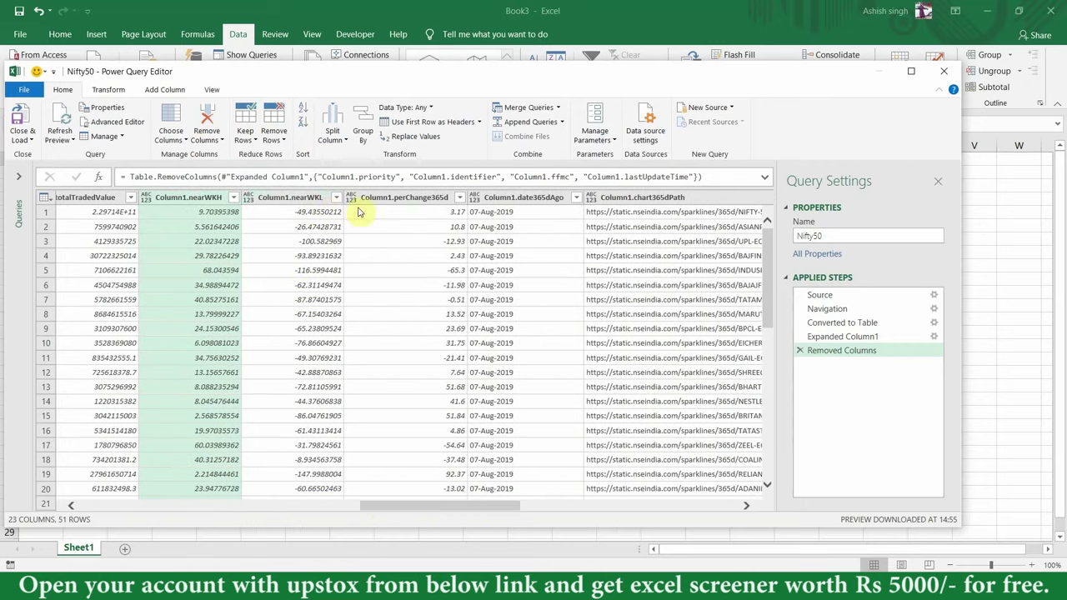
Remove the nearWKH, nearWKL, date365dAgo, chart365dPath and date30dAgo columns.
left_click(205, 122)
left_click(208, 123)
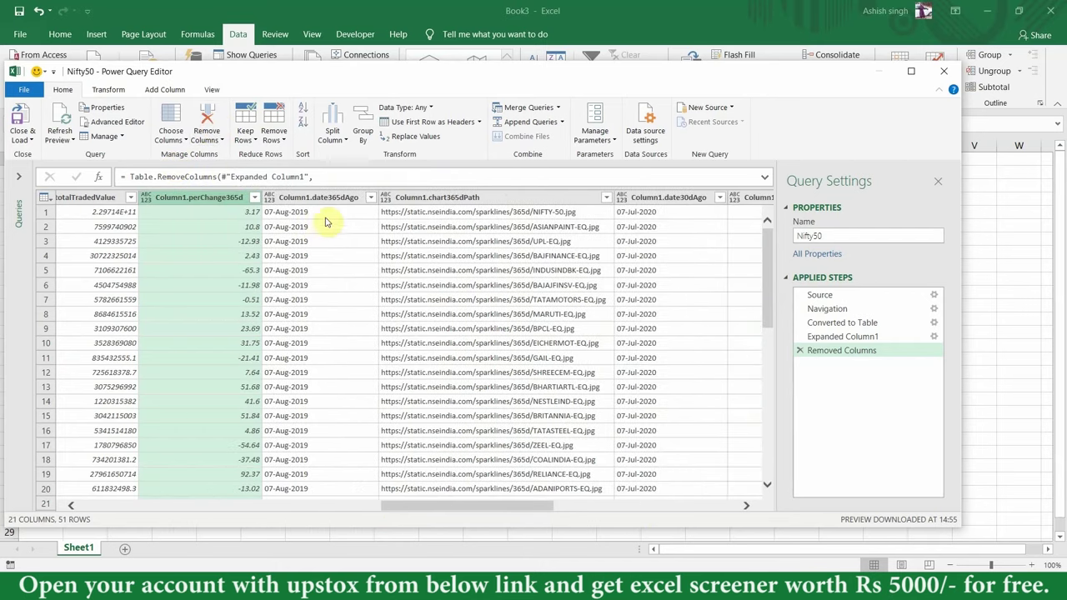
left_click(338, 200)
left_click(207, 123)
left_click(215, 122)
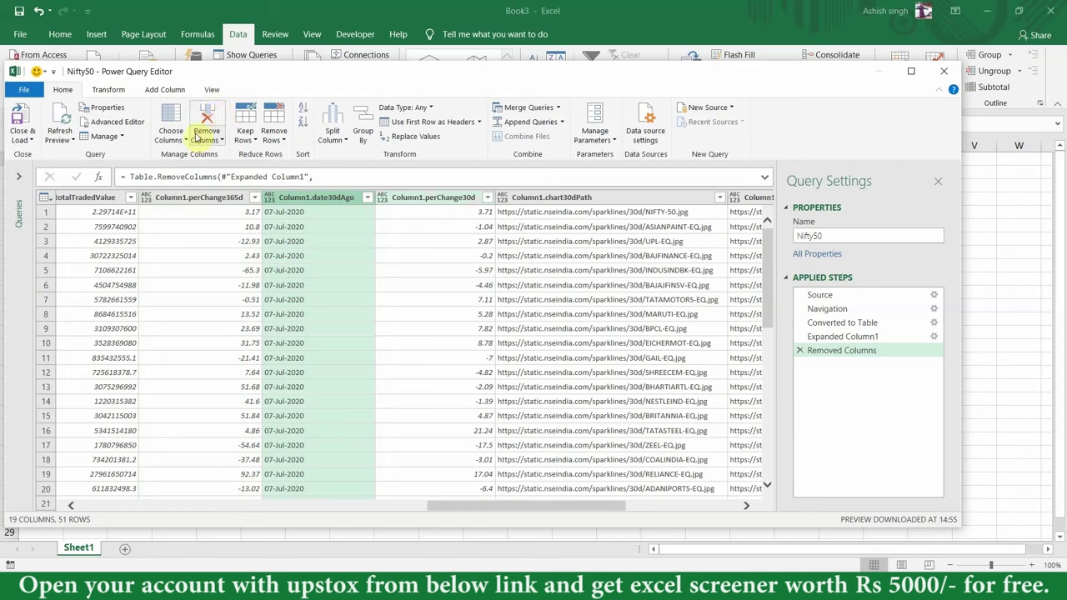
left_click(207, 121)
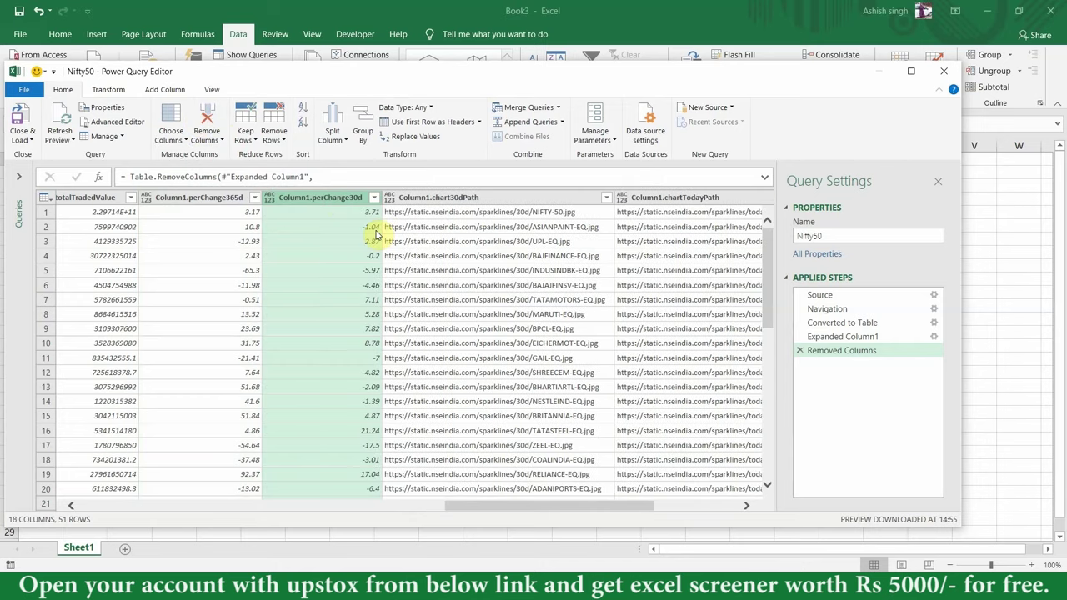
Remove the chart30dPath, chartTodayPath, series and meta columns, leaving 14 columns.
left_click(437, 198)
left_click(207, 123)
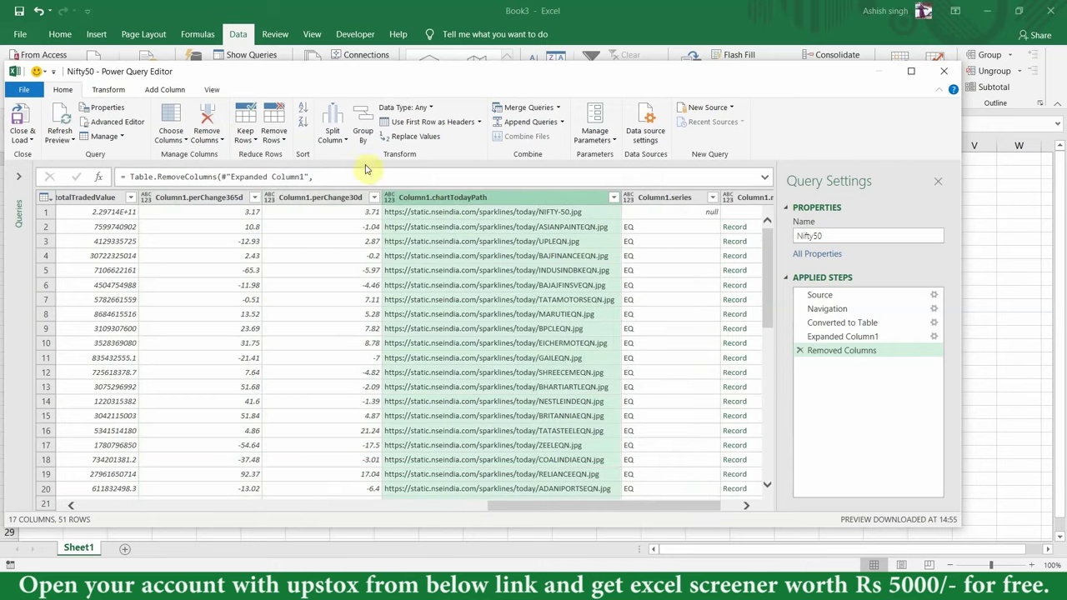
left_click(207, 121)
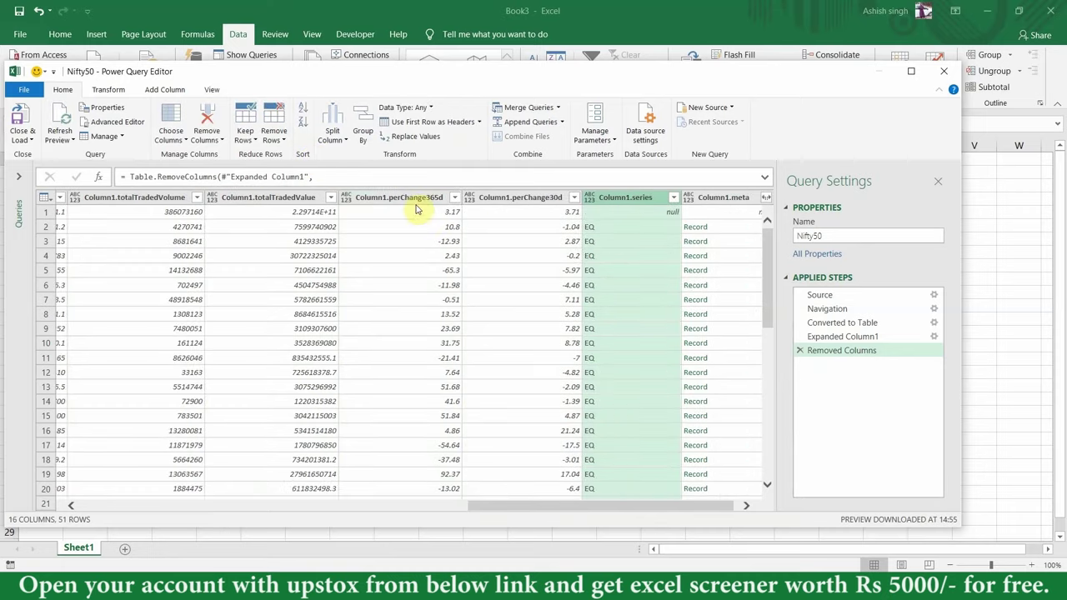
left_click_drag(605, 511, 679, 508)
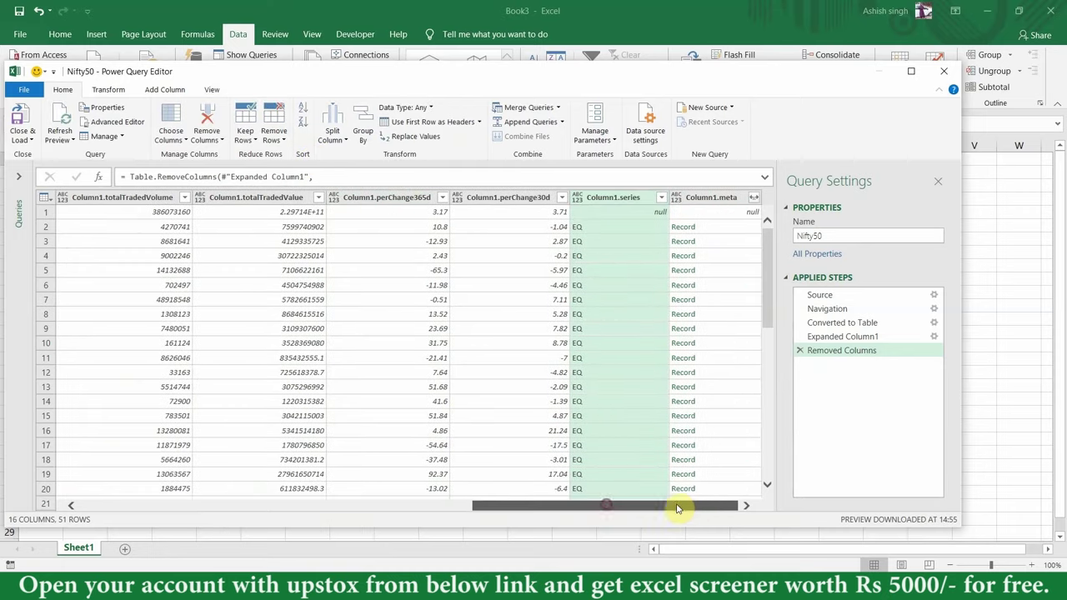
left_click(208, 120)
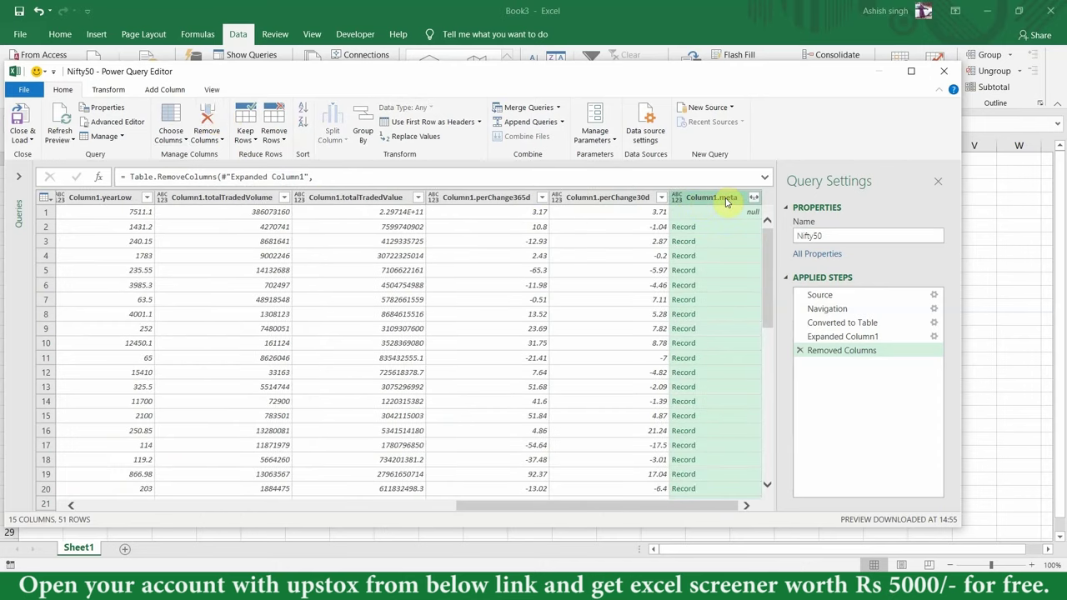
left_click(207, 119)
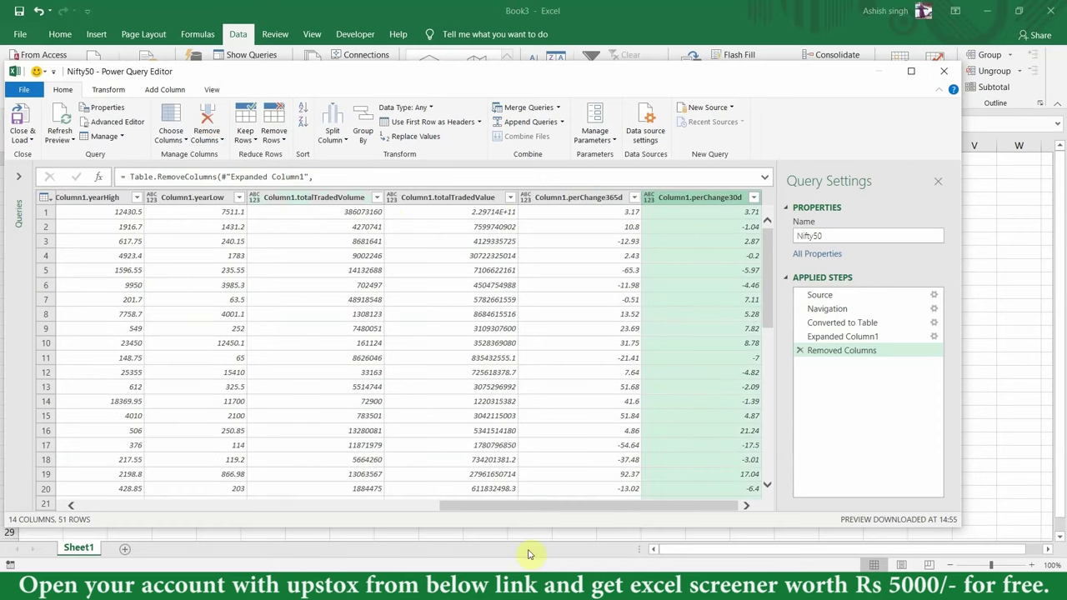
mouse_move(511, 511)
left_mouse_down()
mouse_move(420, 497)
mouse_move(148, 498)
mouse_move(538, 507)
left_mouse_up()
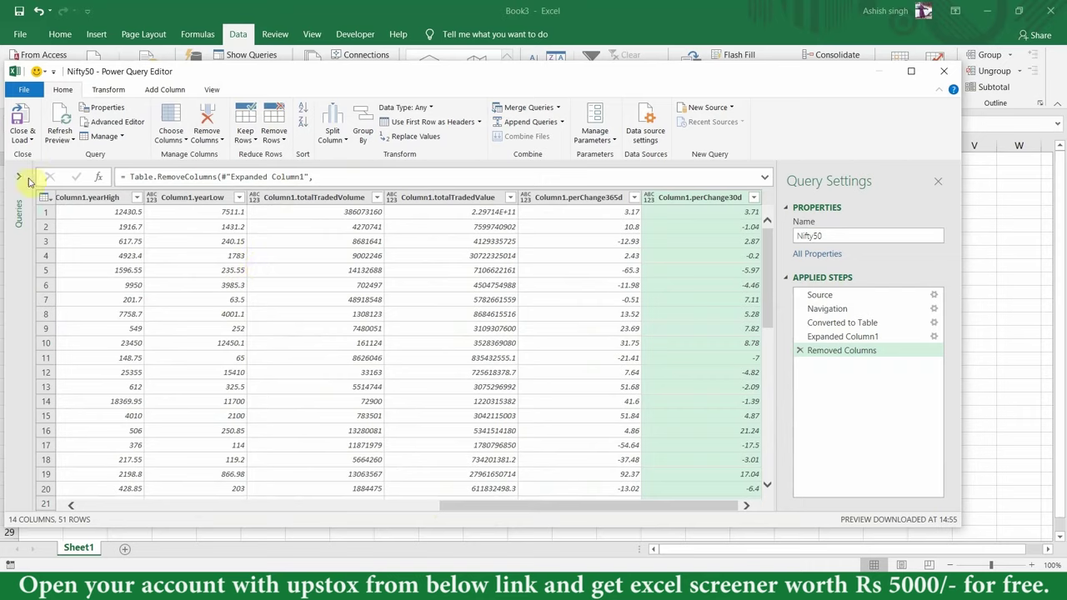
Close & Load the Nifty50 query as a 51-row table on Sheet2.
left_click(34, 143)
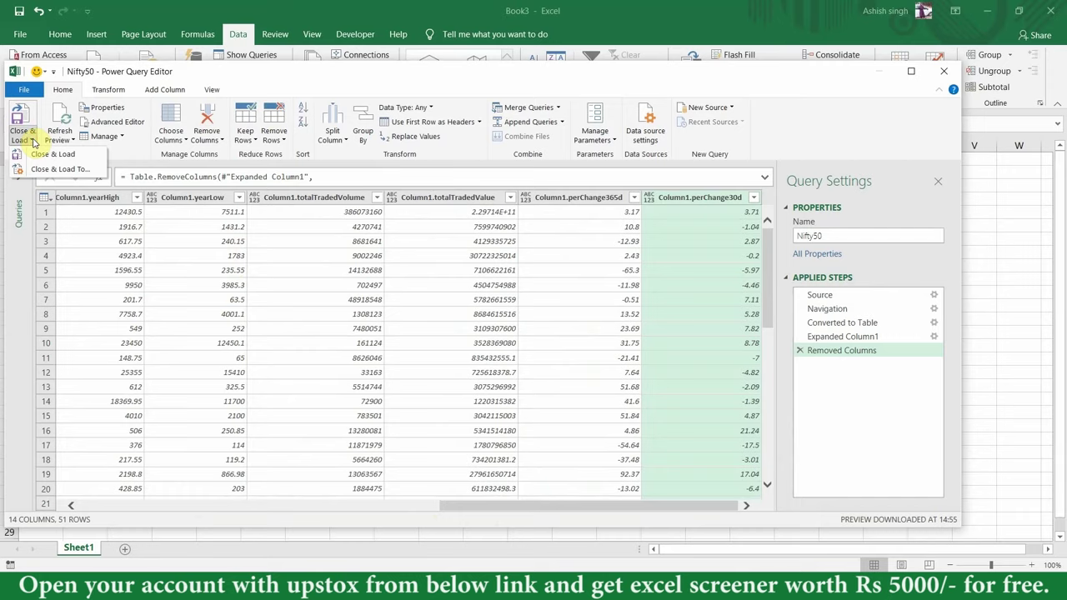
left_click(60, 155)
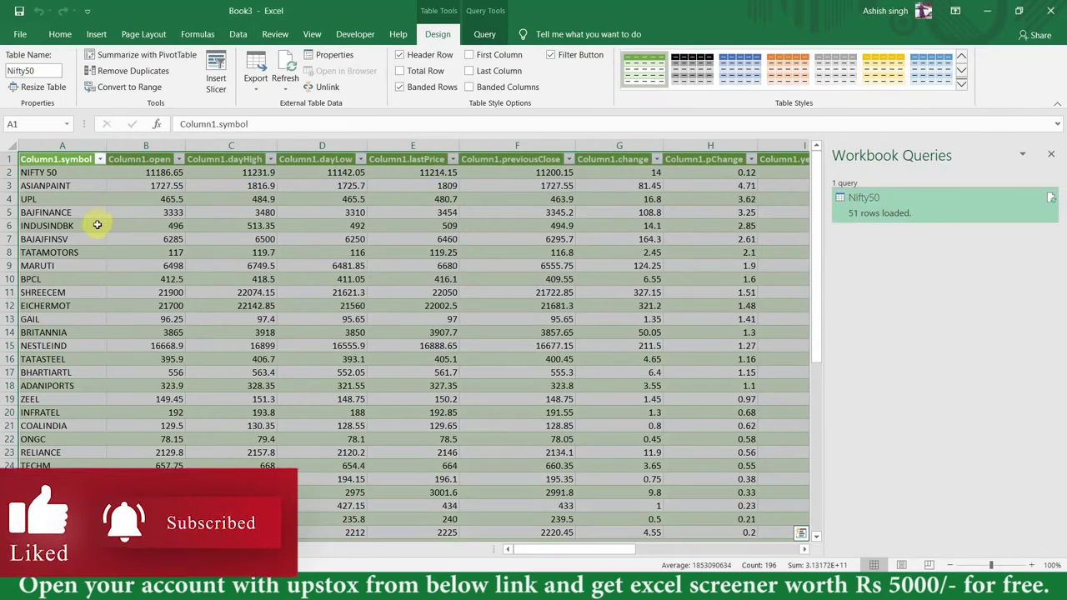
Close the Workbook Queries pane and reopen Nifty50 from Data > Show Queries in Power Query Editor.
left_click(224, 267)
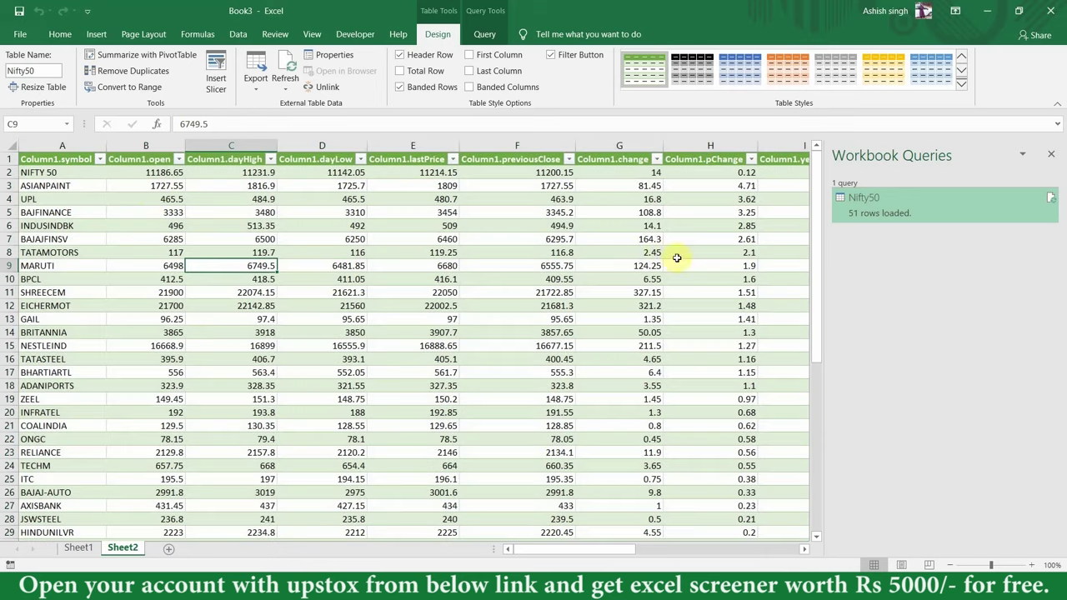
left_click(1052, 156)
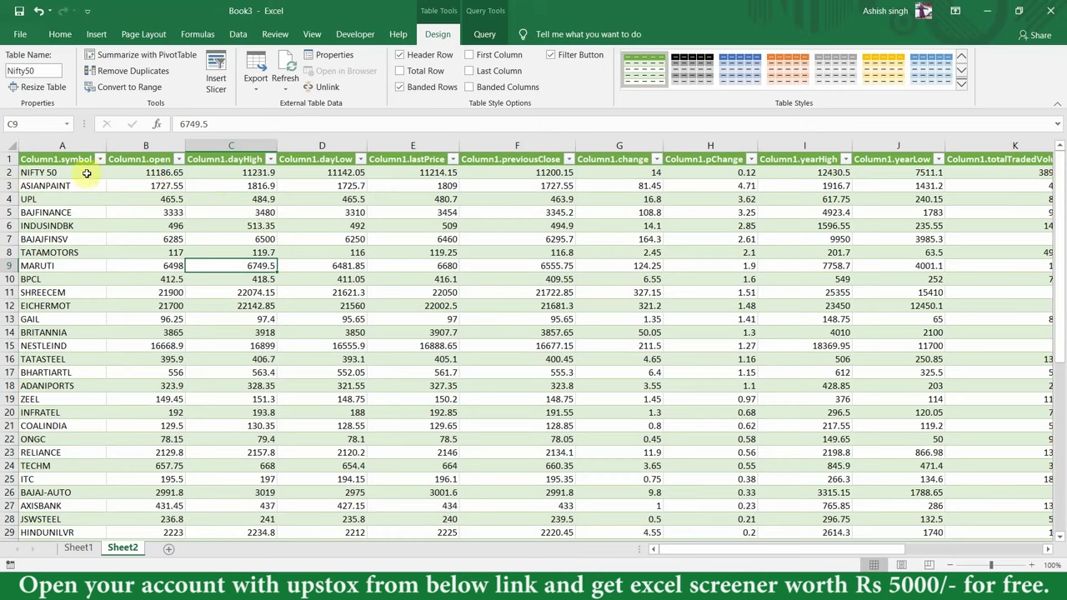
left_click(134, 172)
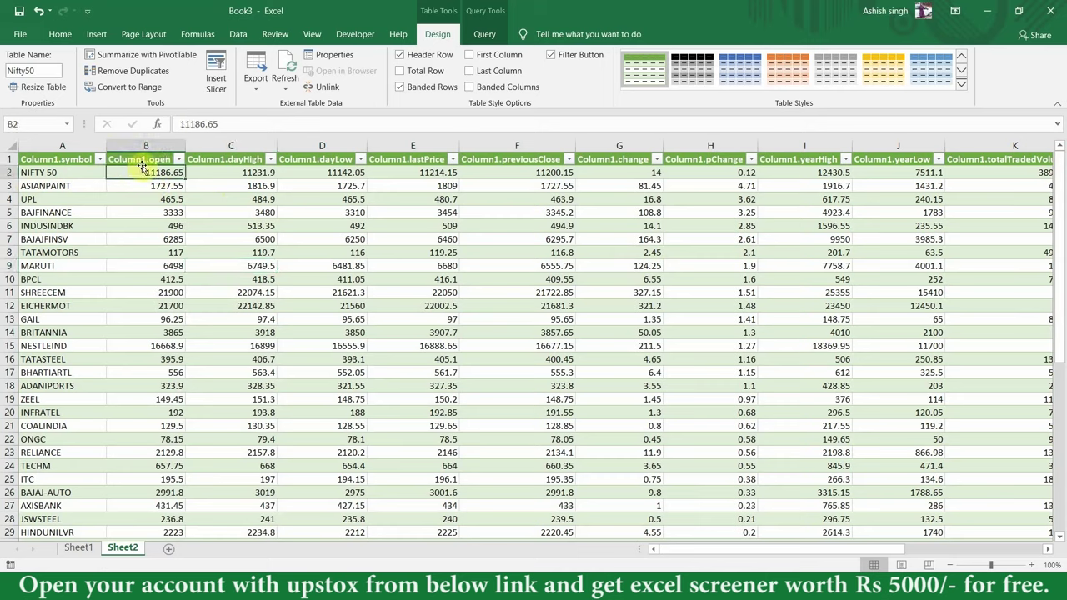
left_click(60, 159)
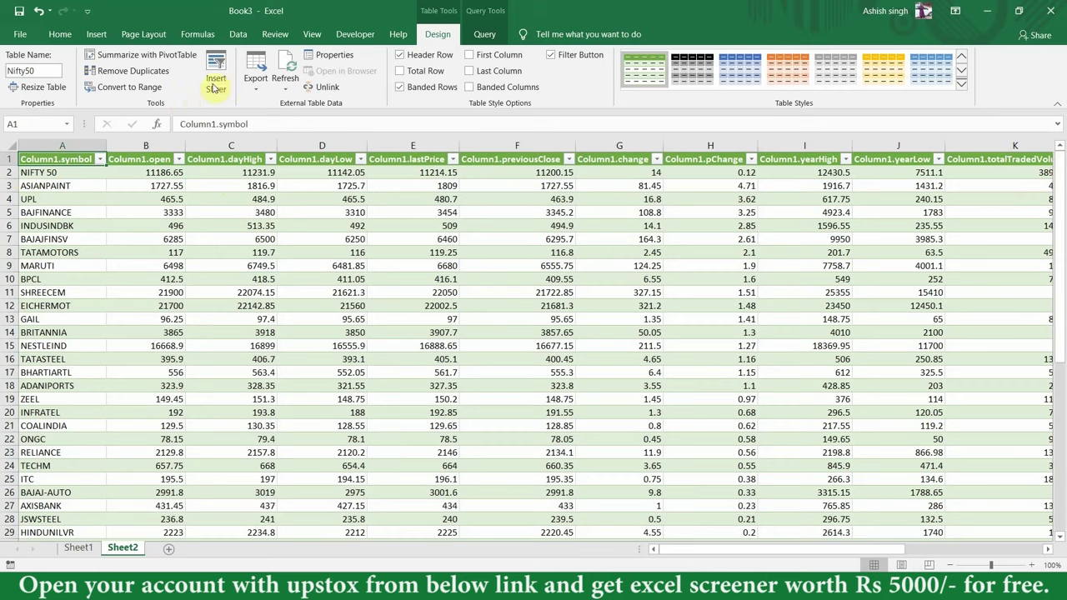
left_click(237, 34)
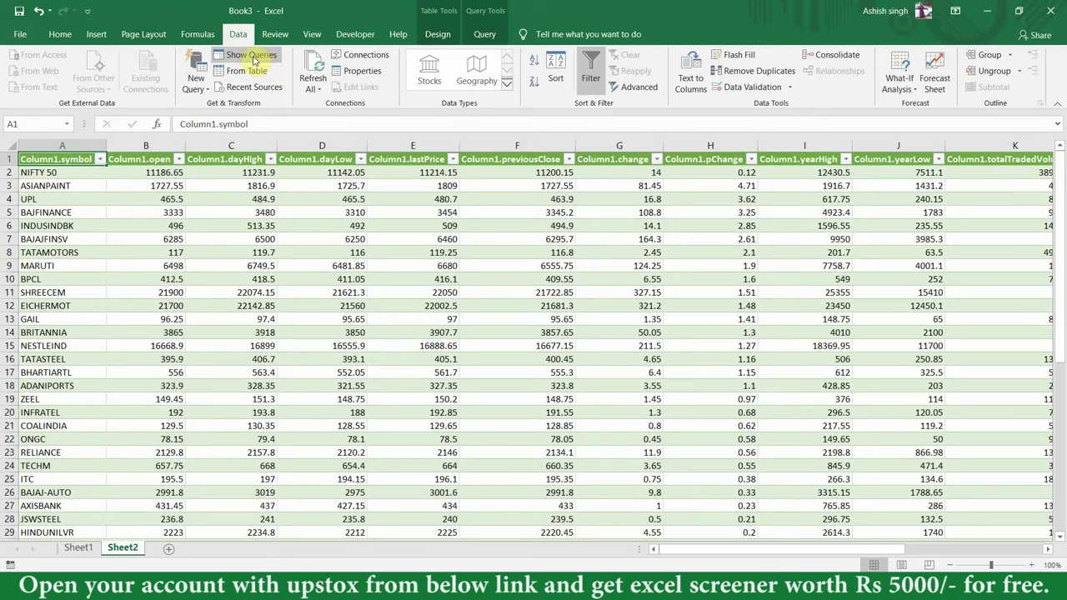
left_click(252, 55)
double_click(931, 215)
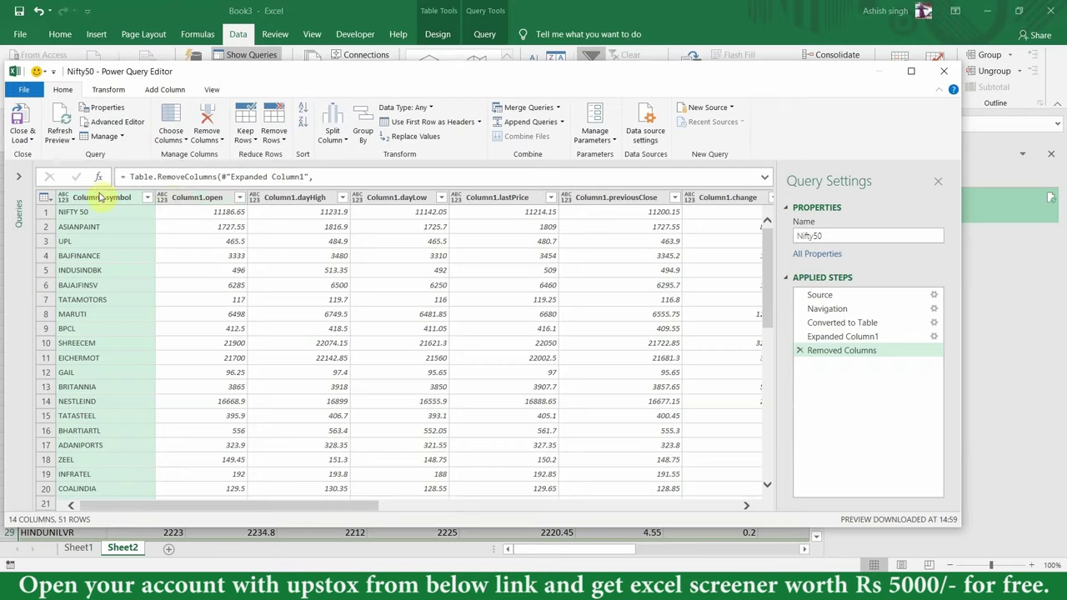
Rename the symbol, open, dayHigh and dayLow columns to Symbol, Open, High and Low.
left_click(101, 200)
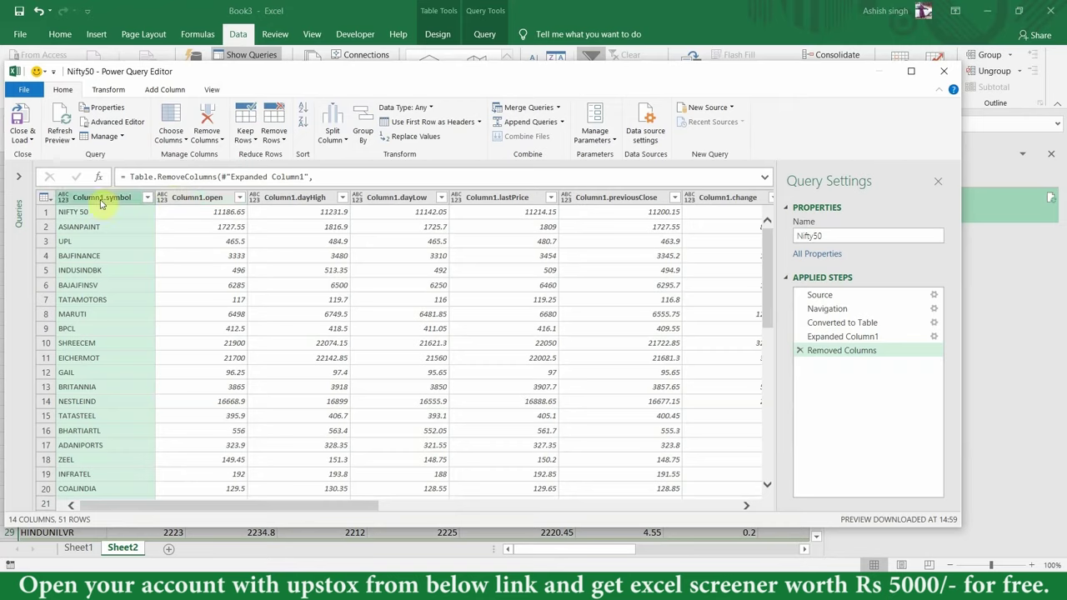
double_click(103, 198)
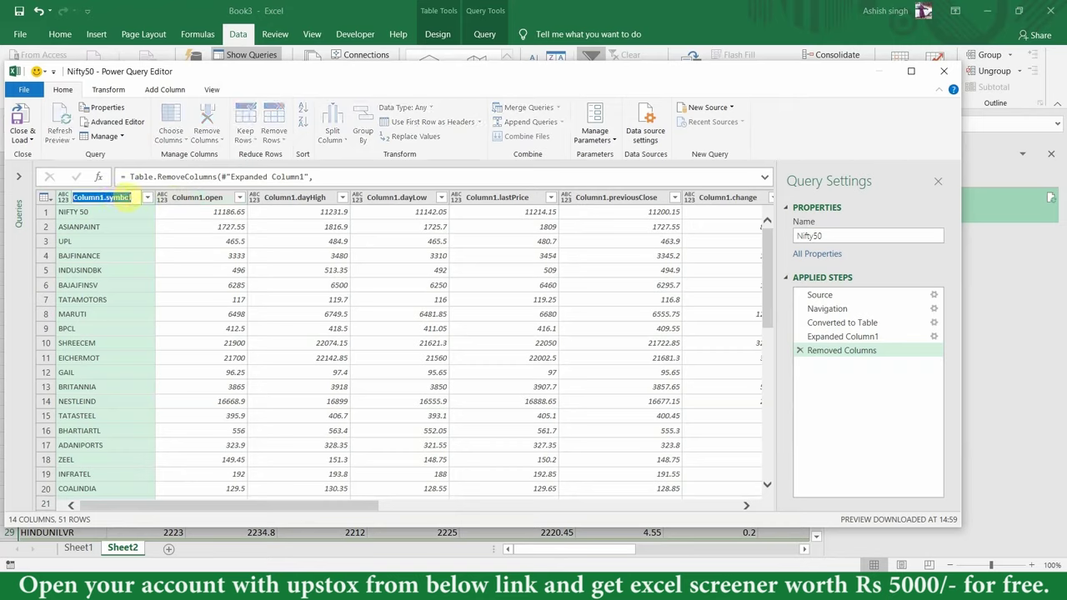
type("S")
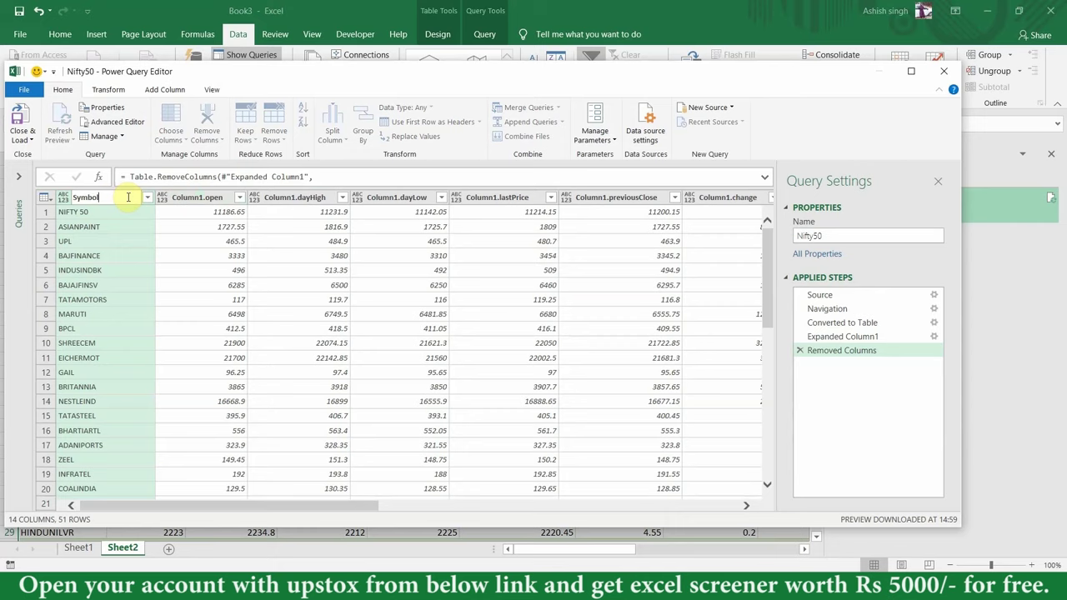
left_click(220, 207)
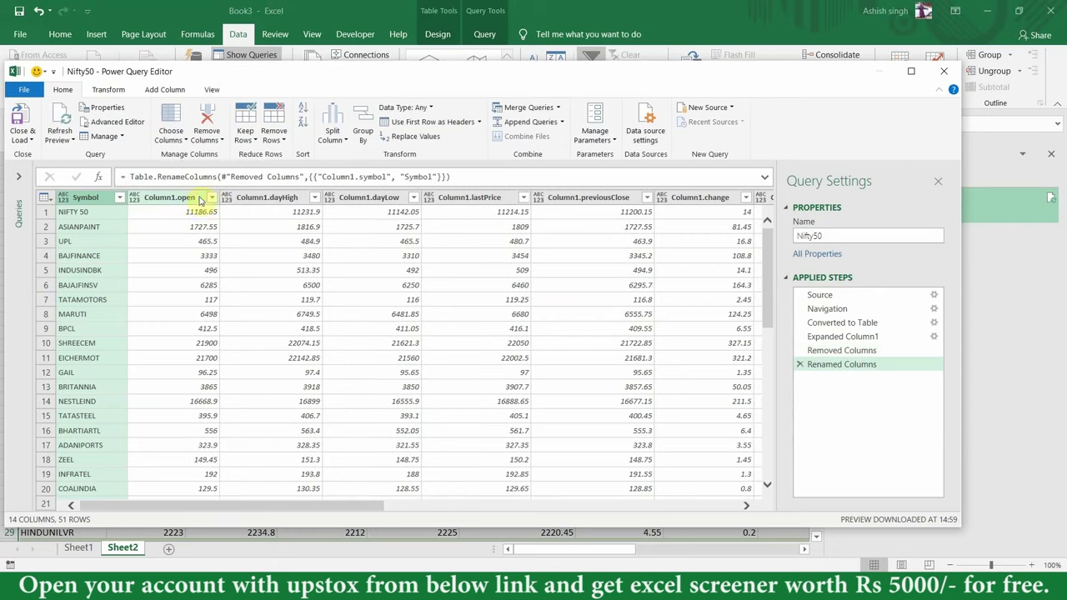
double_click(179, 198)
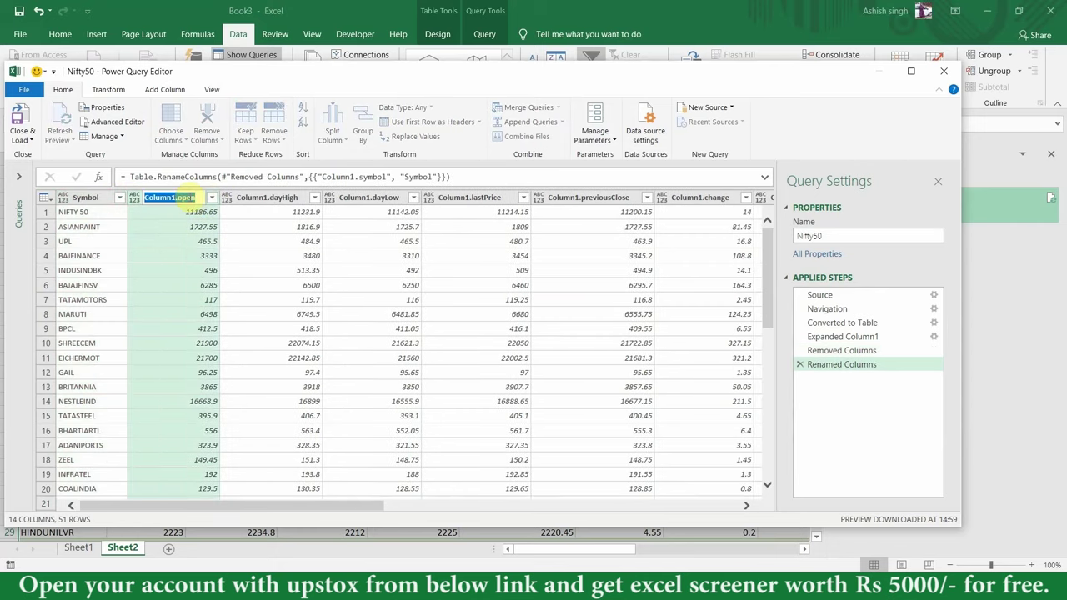
type("O")
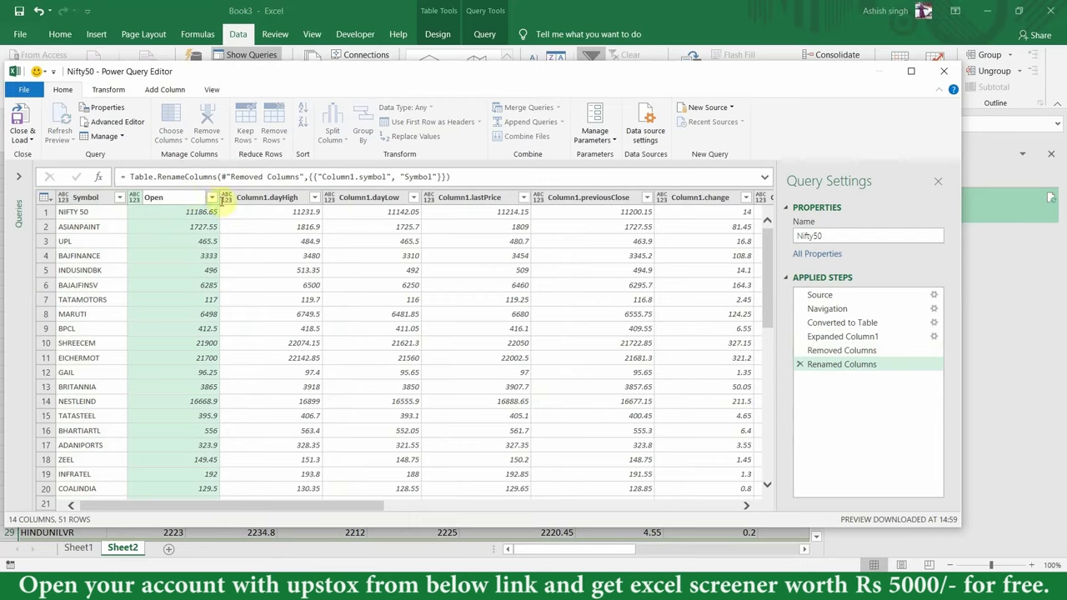
double_click(280, 200)
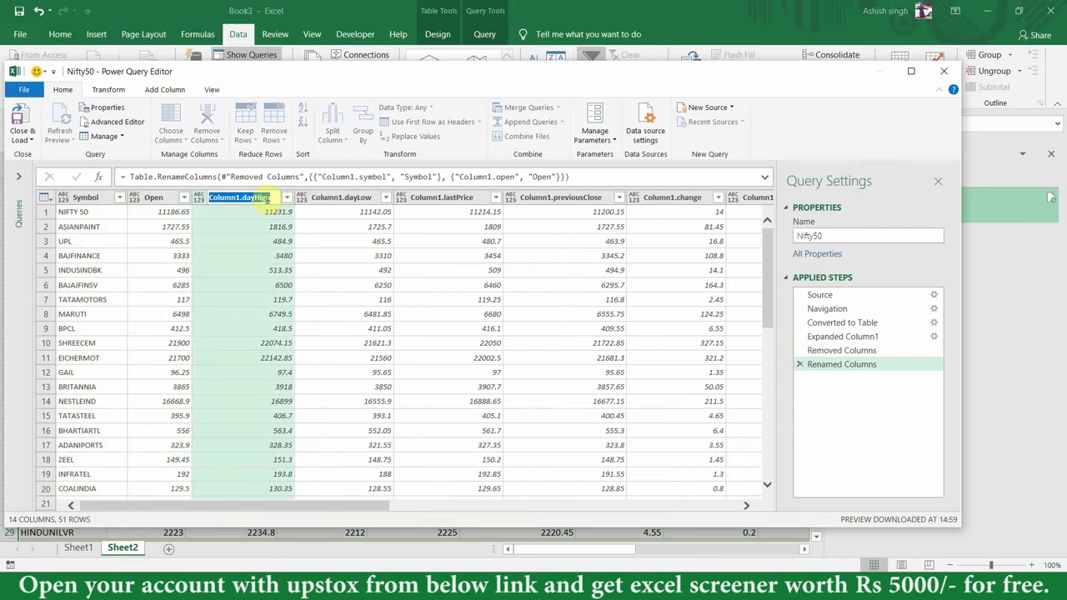
type("H")
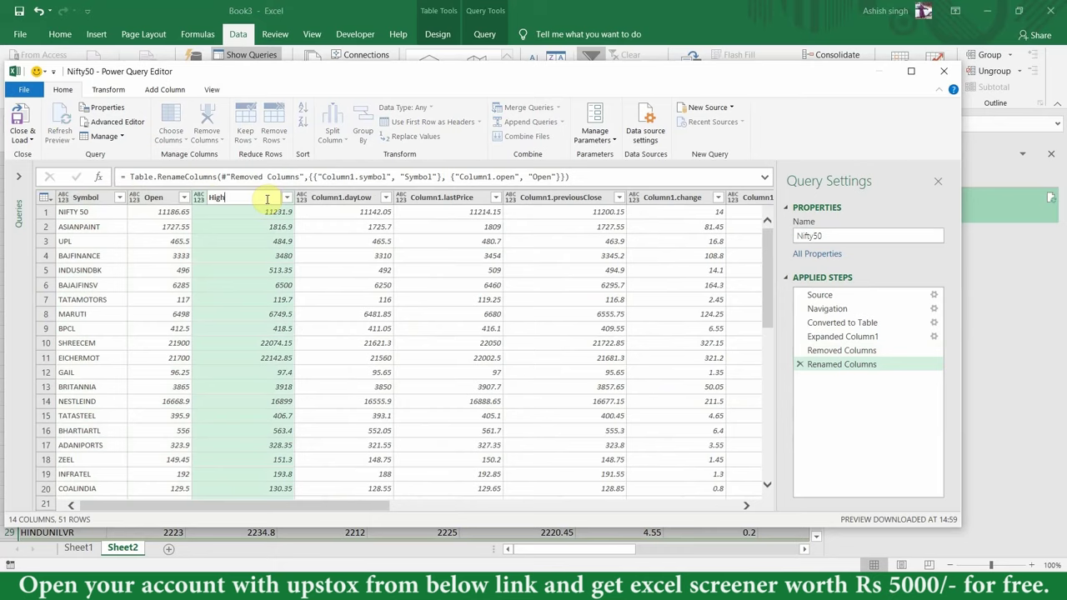
left_click(352, 202)
left_click(348, 198)
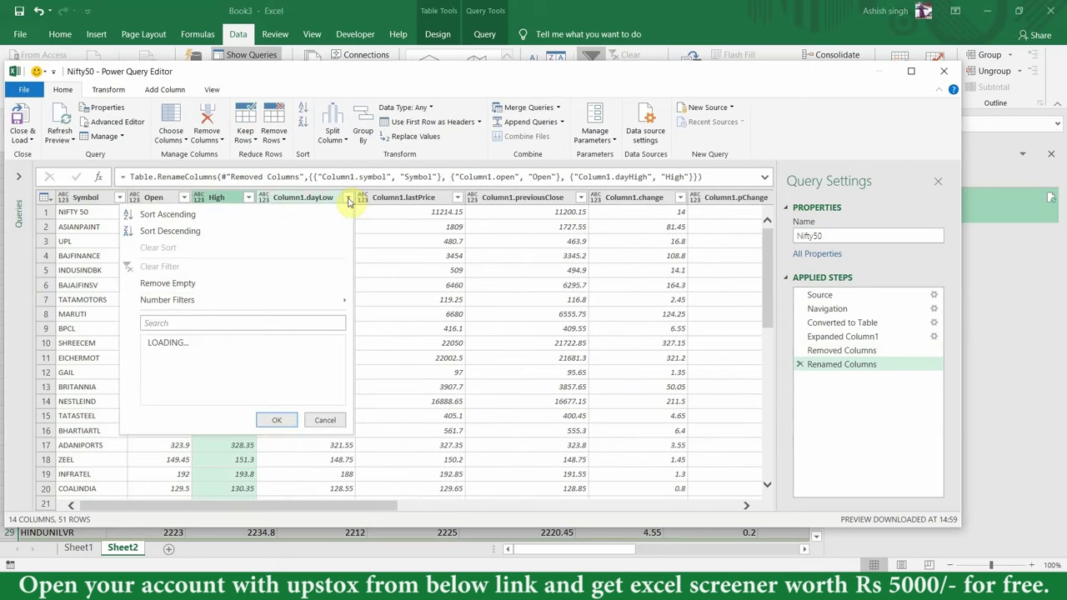
double_click(316, 202)
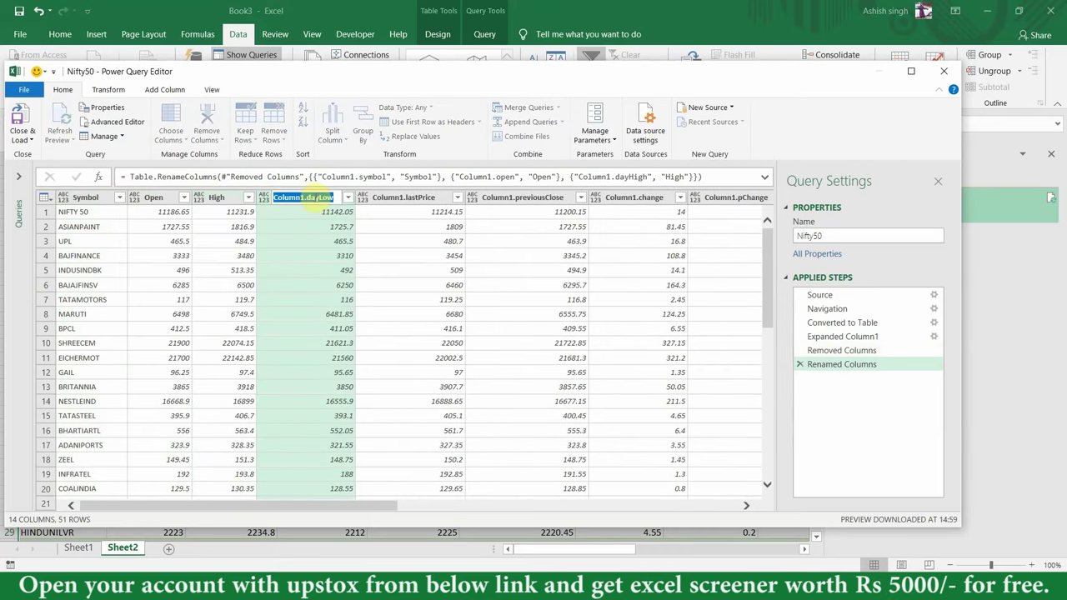
type("Low")
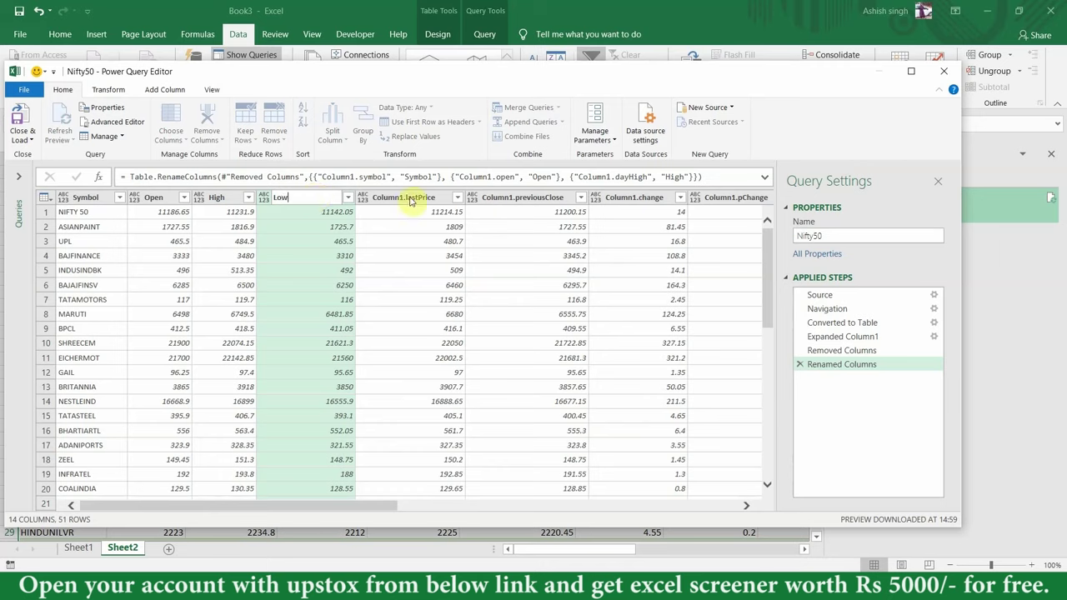
Rename lastPrice to LTP, previousClose to LastClosePrice, and change to Change.
double_click(409, 200)
type("LTP")
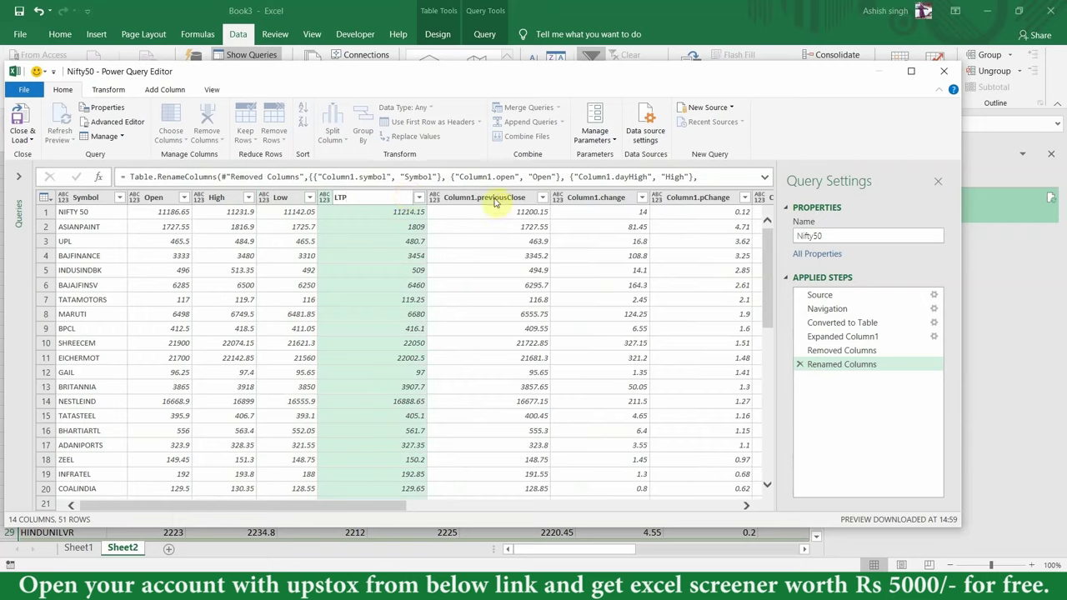
key("Return")
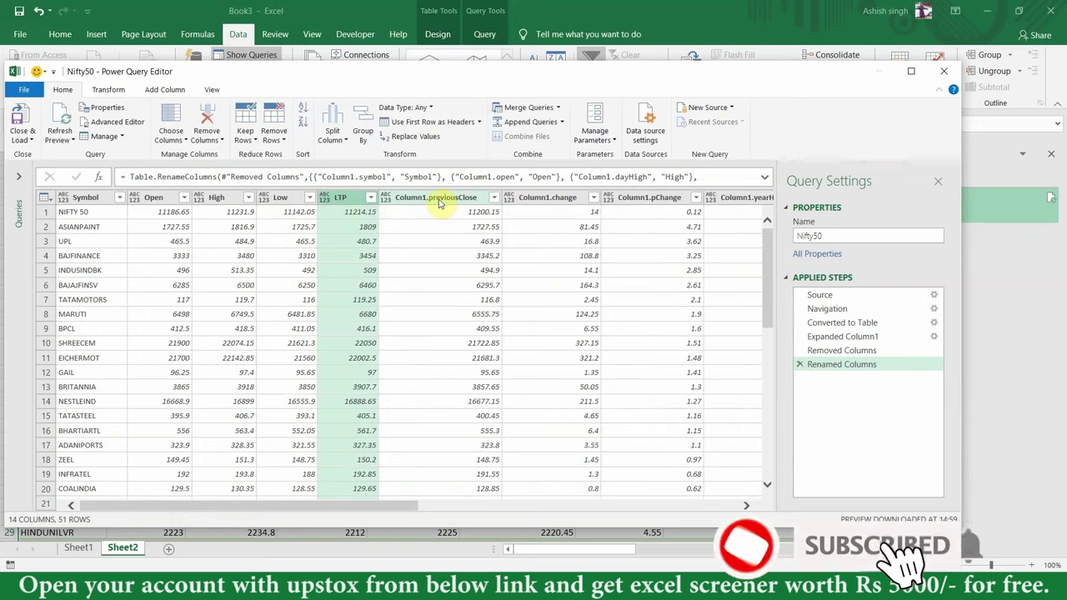
double_click(440, 200)
type("P")
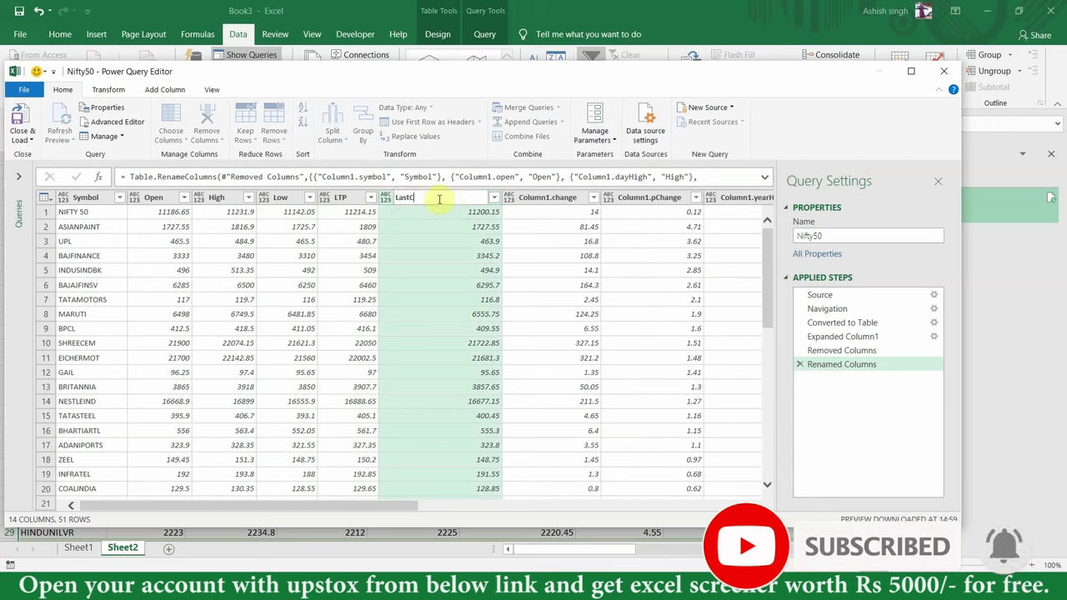
type("se")
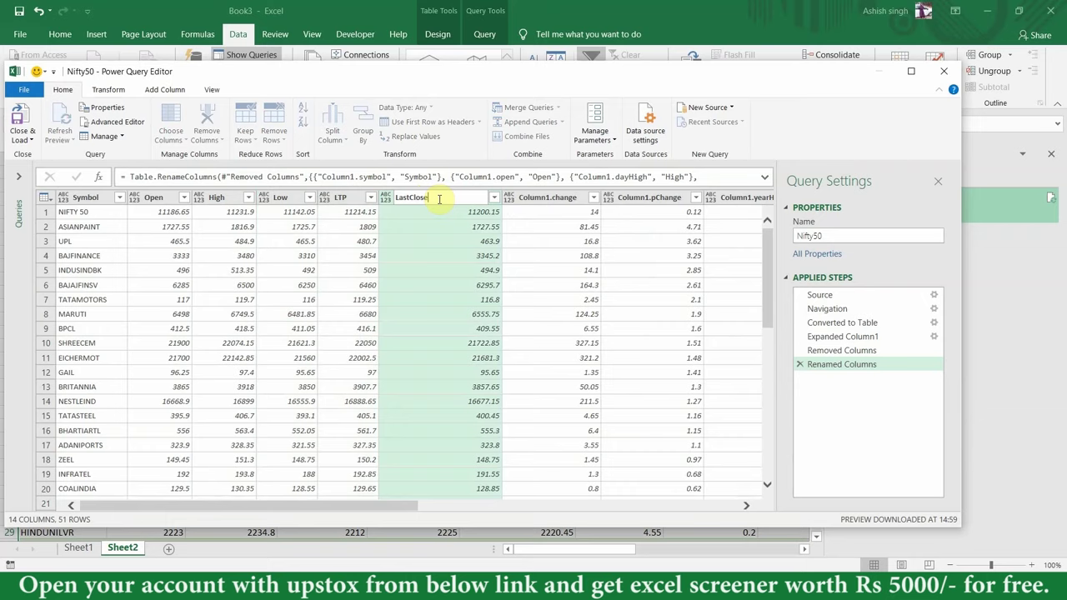
type("Pri")
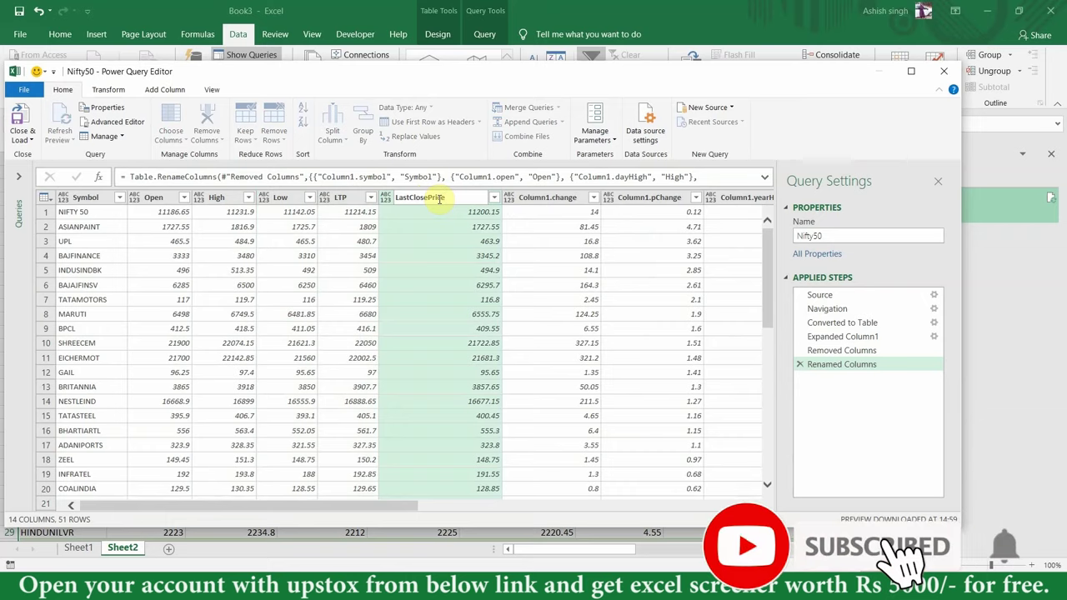
type("ce")
key("Return")
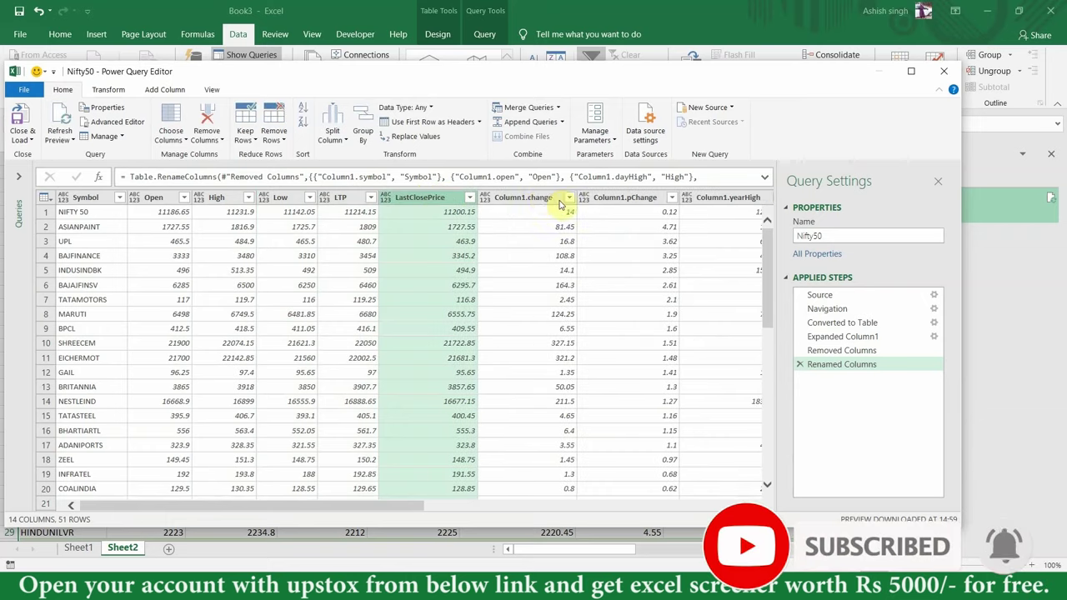
double_click(525, 200)
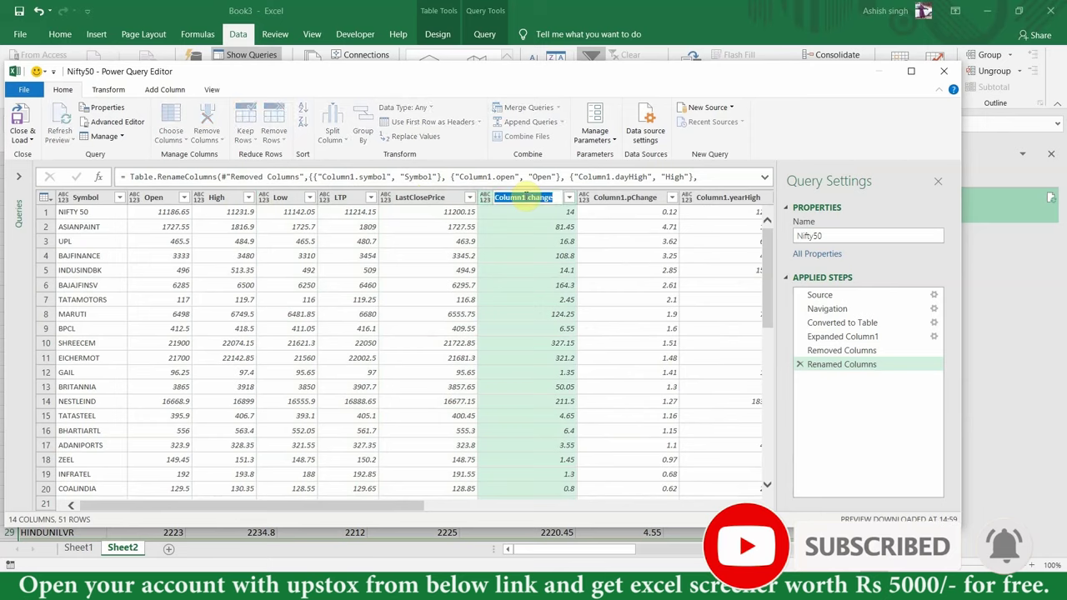
left_click(529, 198)
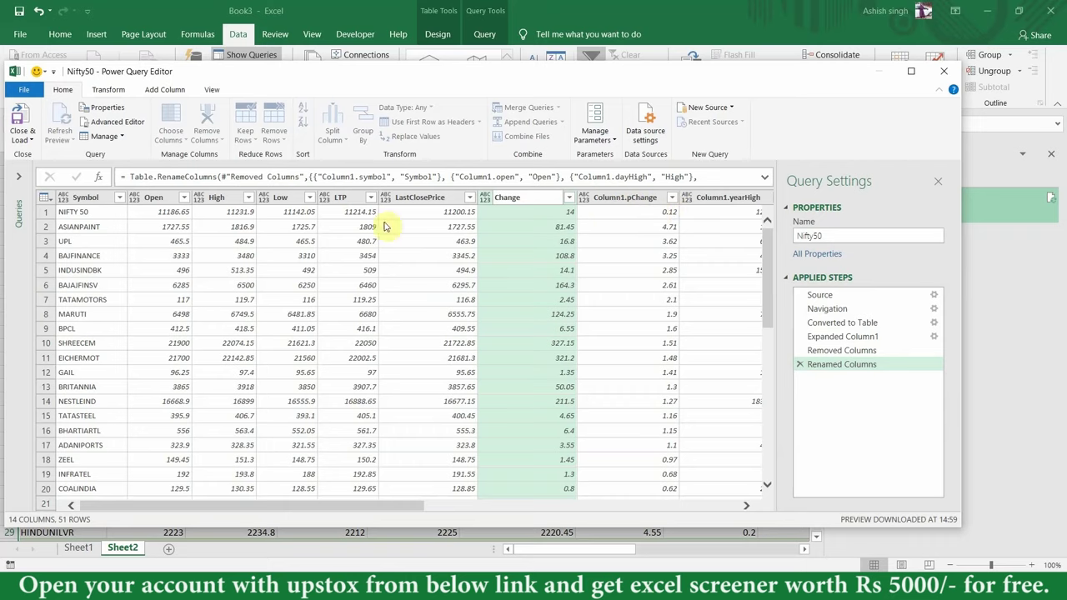
Load the renamed Nifty50 query into Sheet2 and close the Workbook Queries pane.
left_click(28, 139)
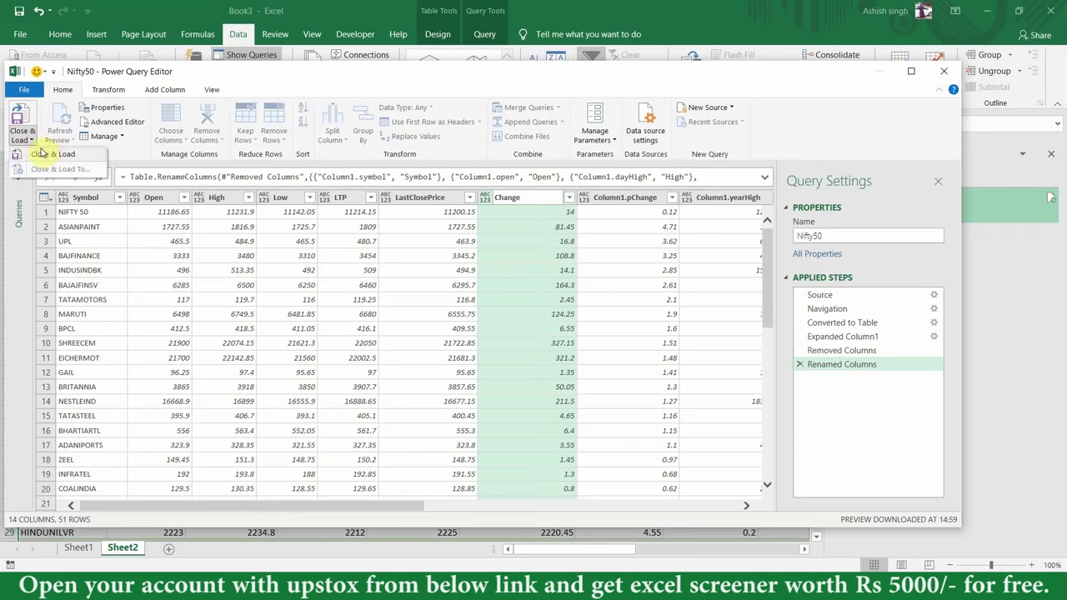
left_click(51, 156)
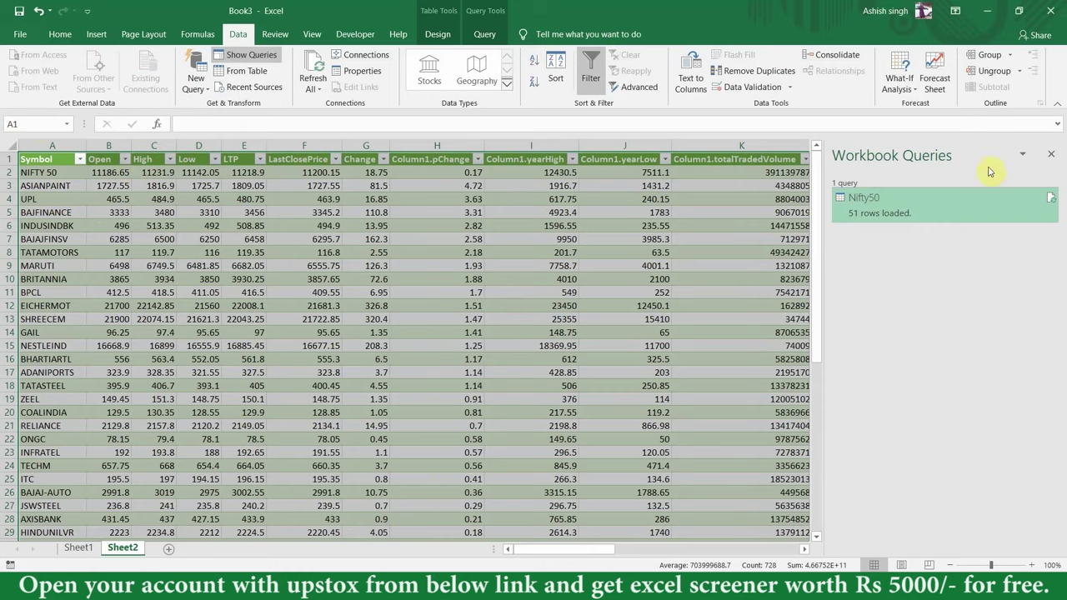
left_click(1051, 156)
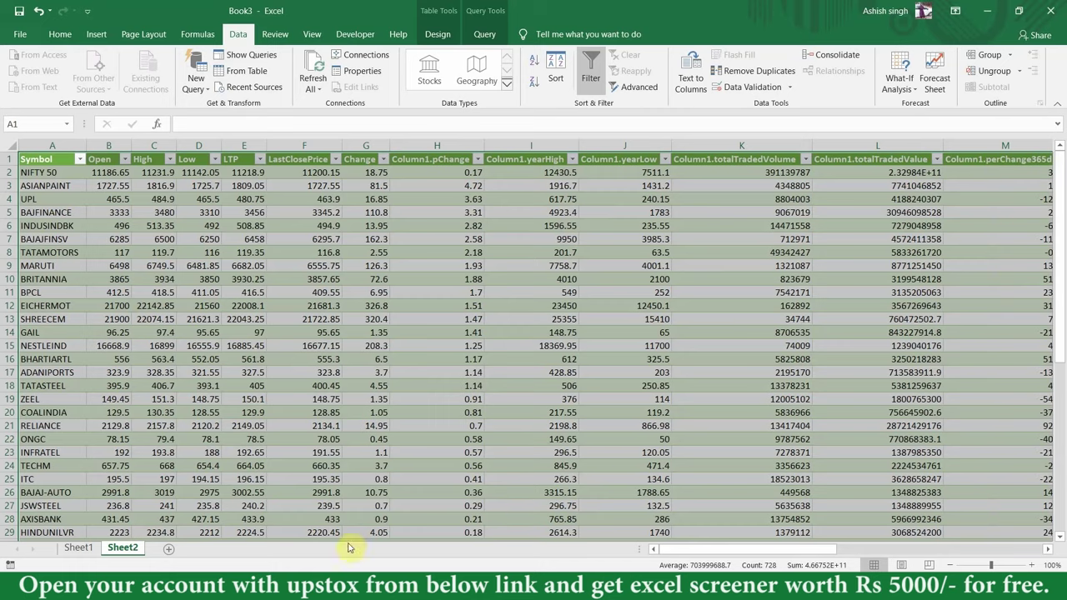
Refresh All twice so the NIFTY 50 LTP in E2 updates to 11213.25.
left_click(316, 68)
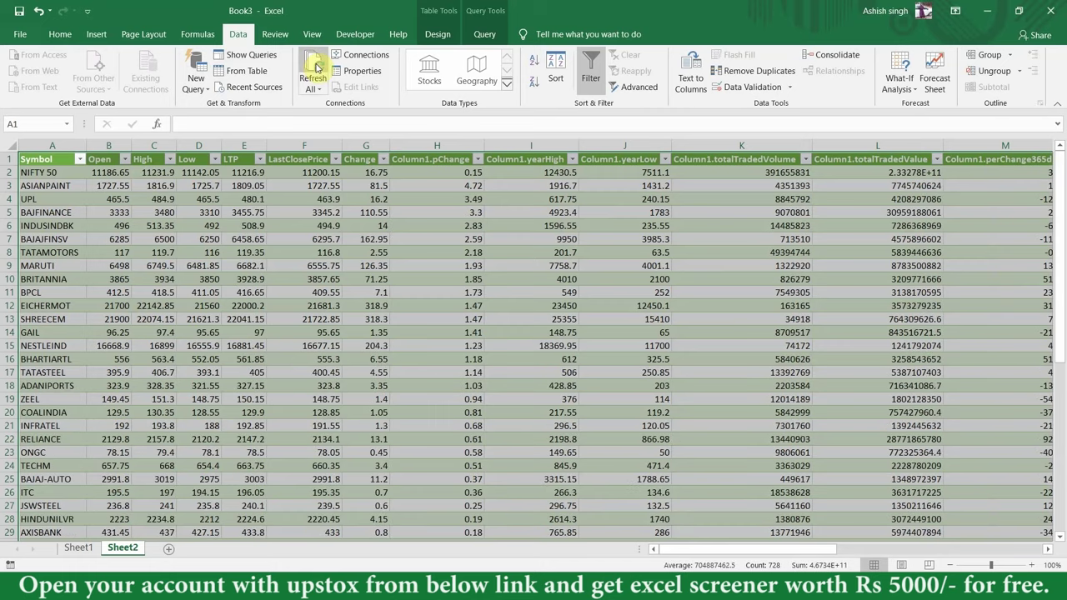
left_click(247, 176)
left_click(314, 77)
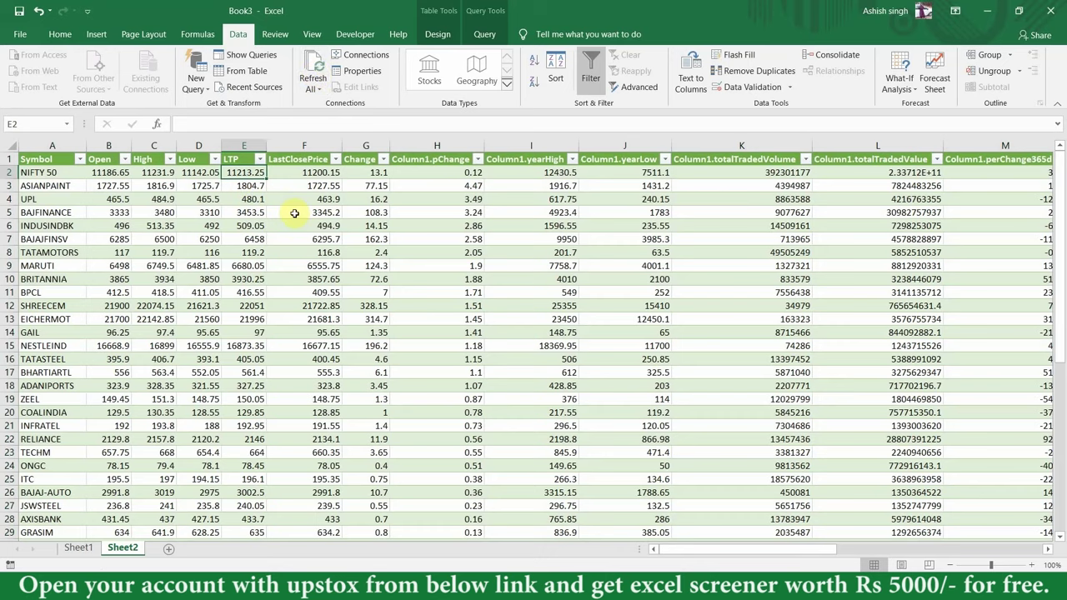
key("alt+Tab")
key("alt+Tab")
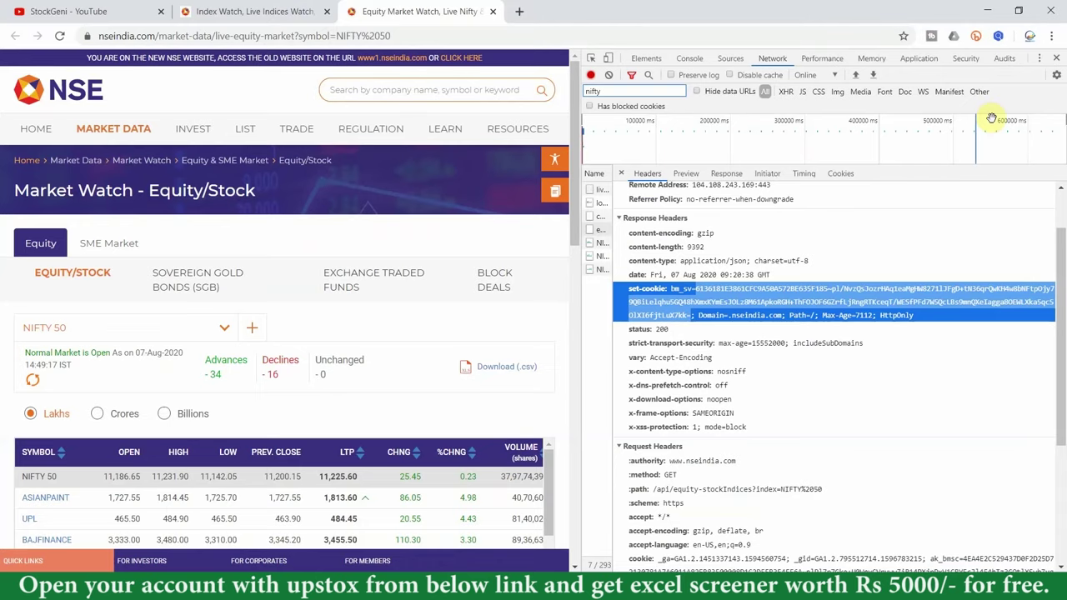
Reload the NSE Market Watch – Indices page, now showing Nifty50 at 11,213.25 as of 15:00:17 IST.
left_click(269, 15)
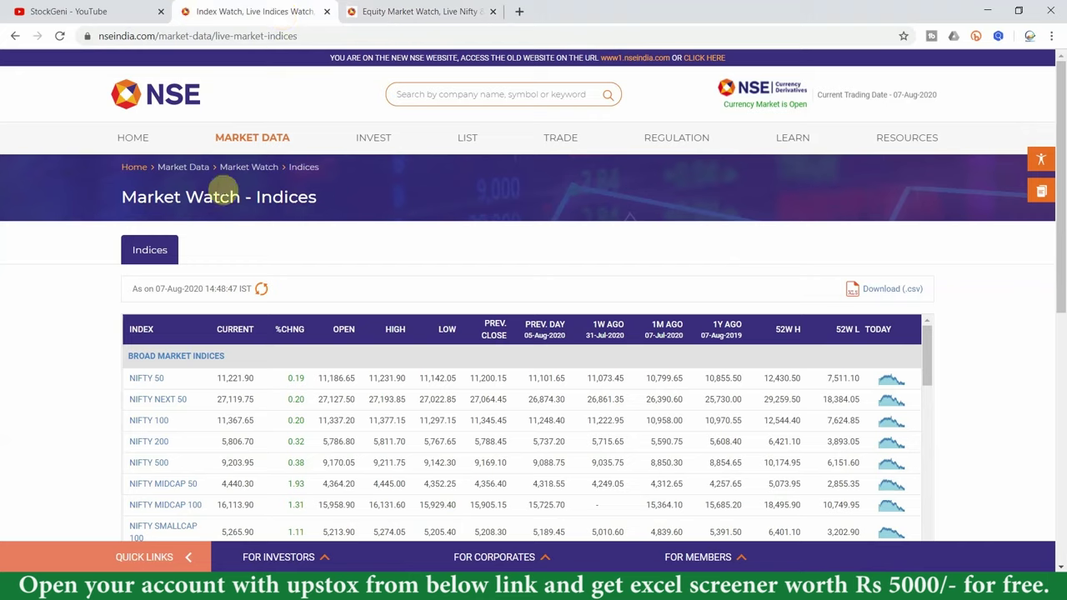
left_click(355, 36)
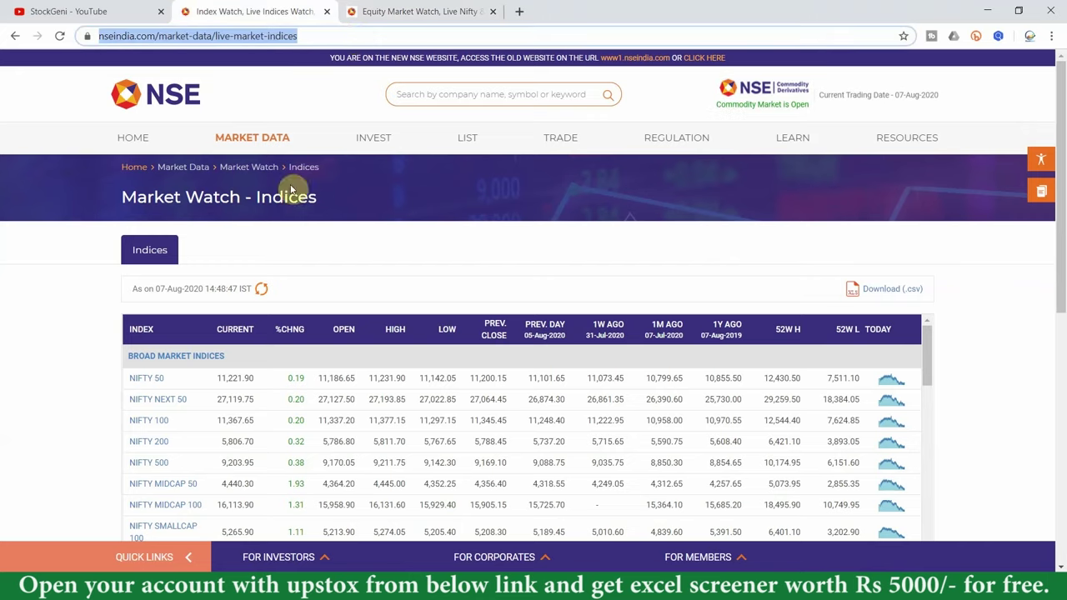
key("Return")
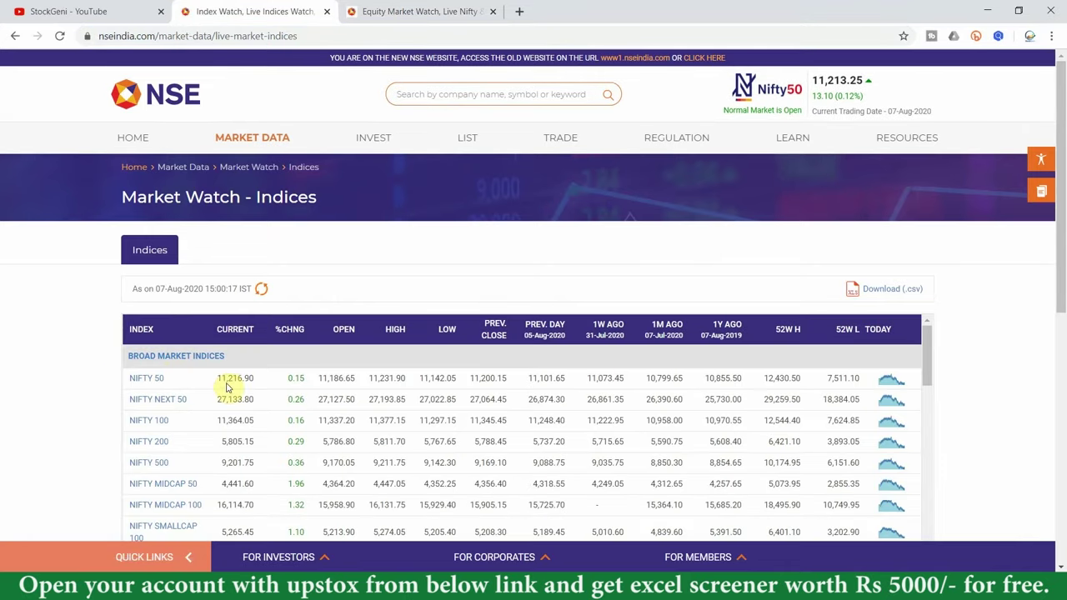
Refresh the Excel Nifty50 table twice and compare its 11213.25 LTP with NSE's 11,216.90.
key("alt+Tab")
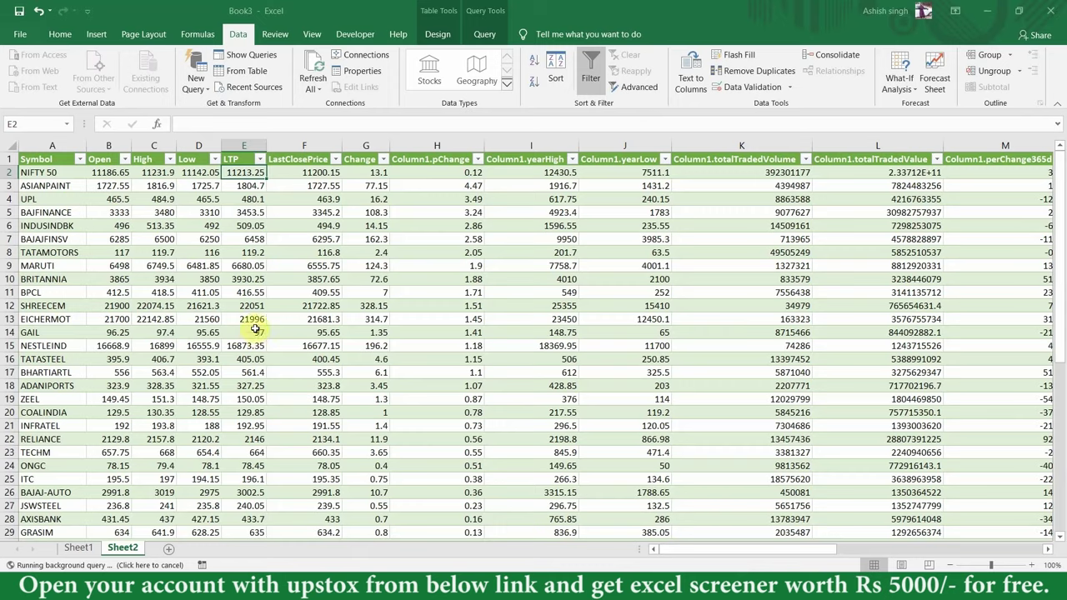
left_click(315, 67)
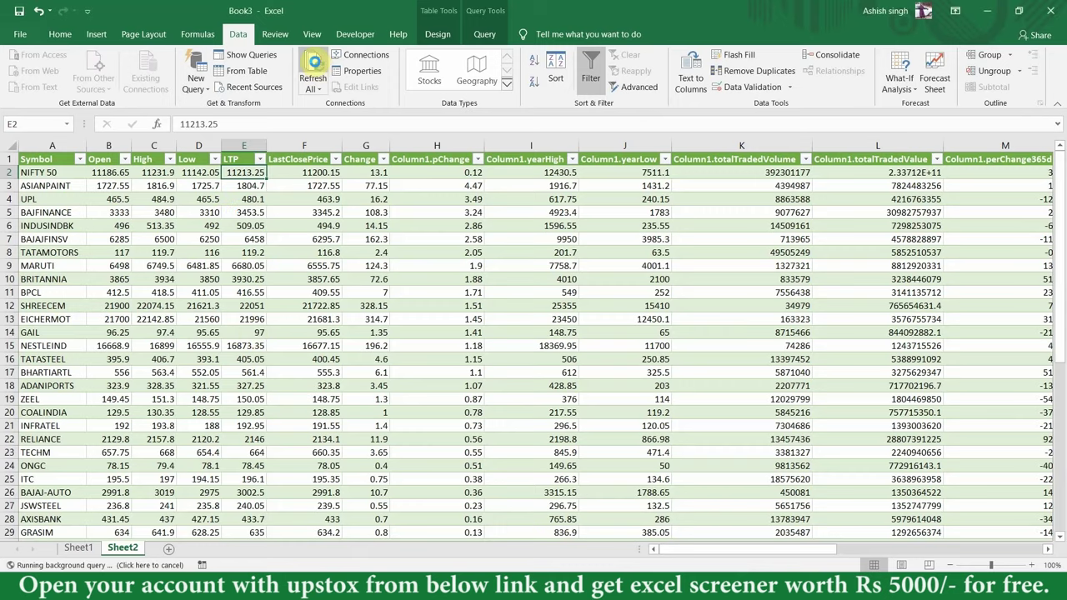
left_click(313, 83)
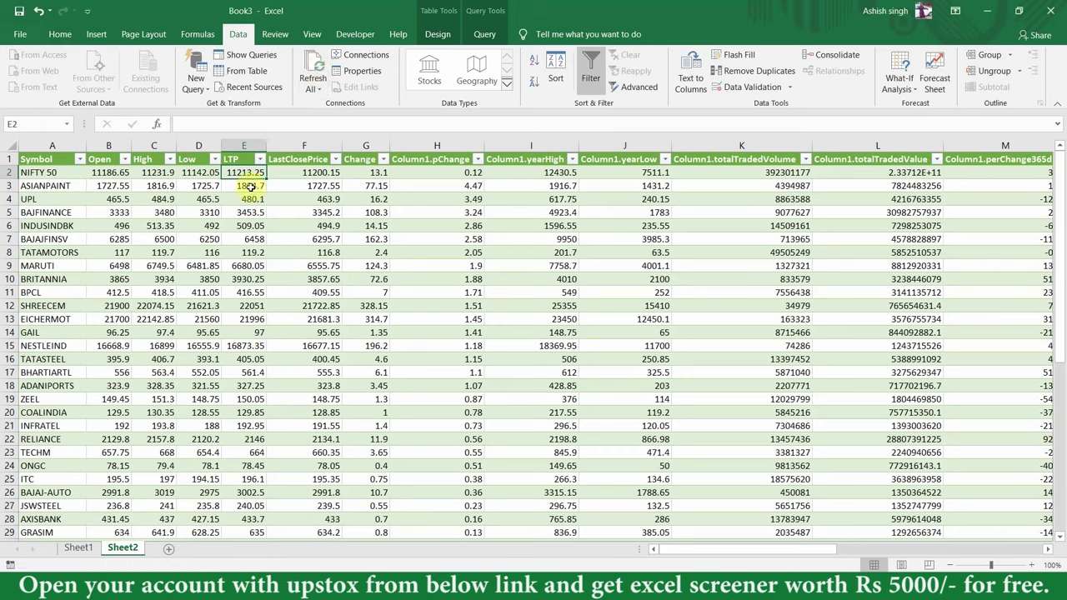
key("alt+Tab")
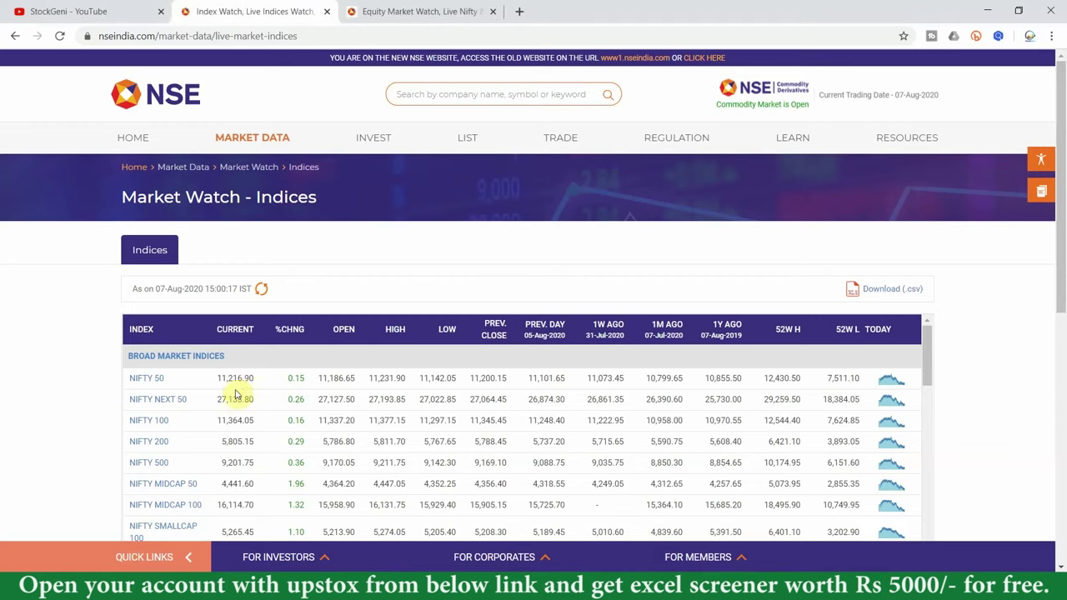
Update the NSE indices table to 15:00:47 IST and refresh Excel so both show 11213.25.
key("alt+Tab")
key("alt+Tab")
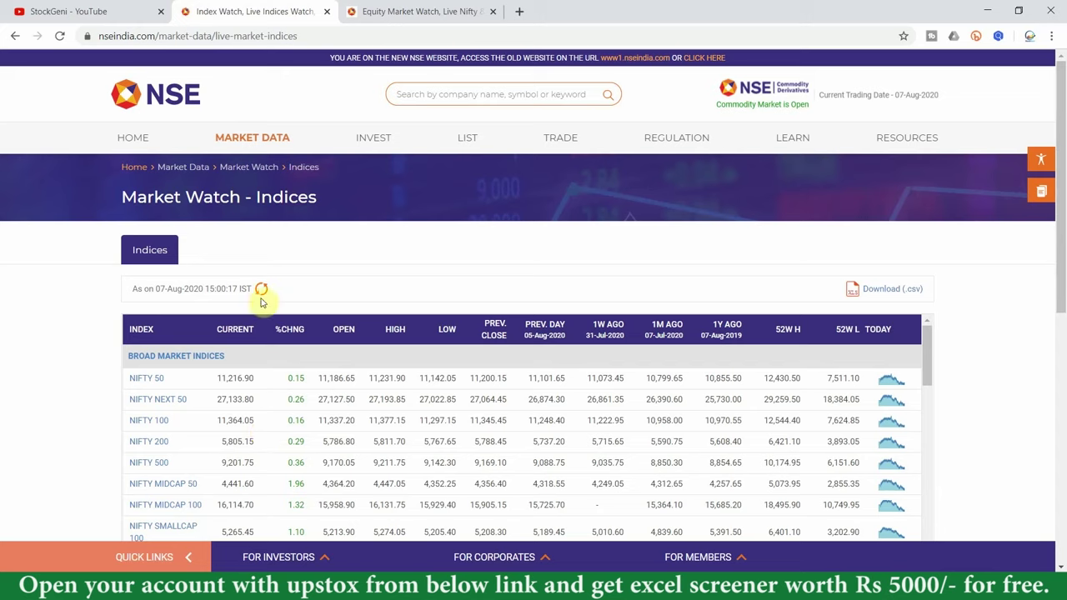
left_click(262, 289)
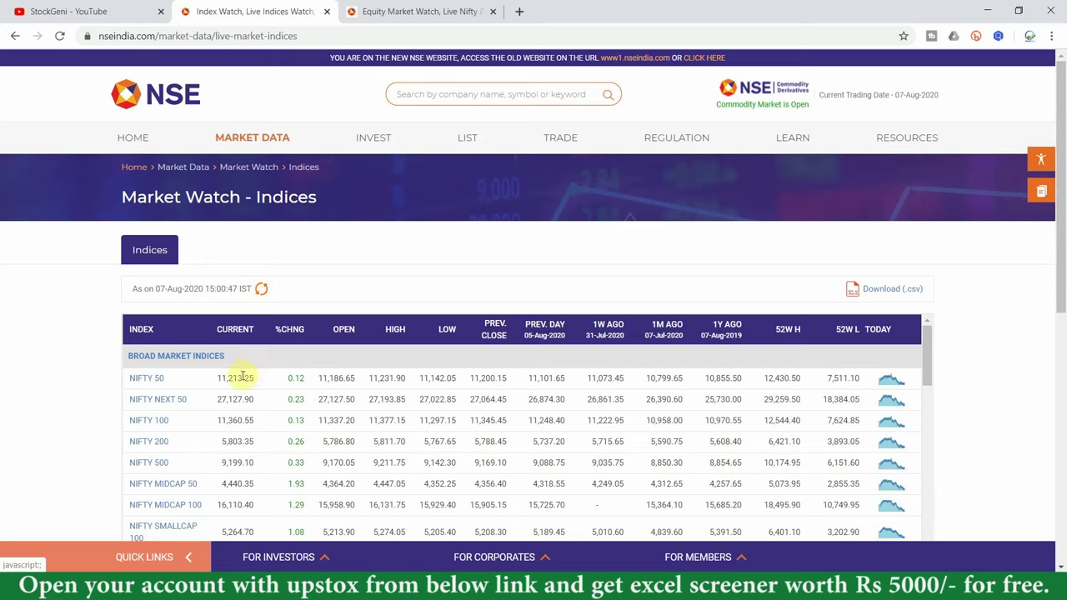
key("alt+Tab")
left_click(312, 68)
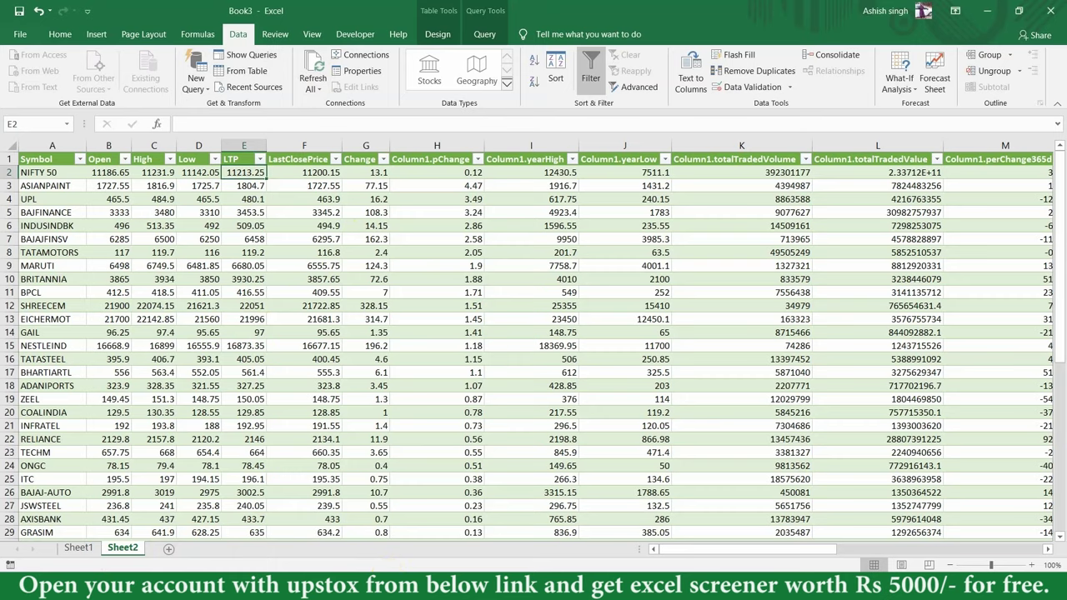
Refresh Option Chain Analysis_New.xlsm so Nifty shows 11218.9, check Chrome, then return to Book3.
left_click(560, 533)
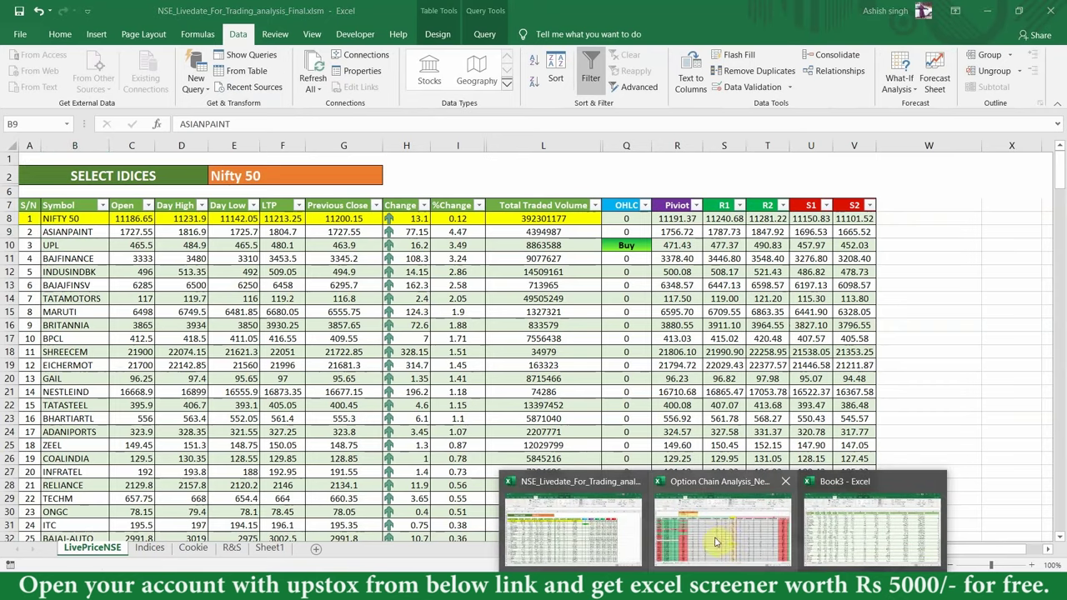
left_click(715, 540)
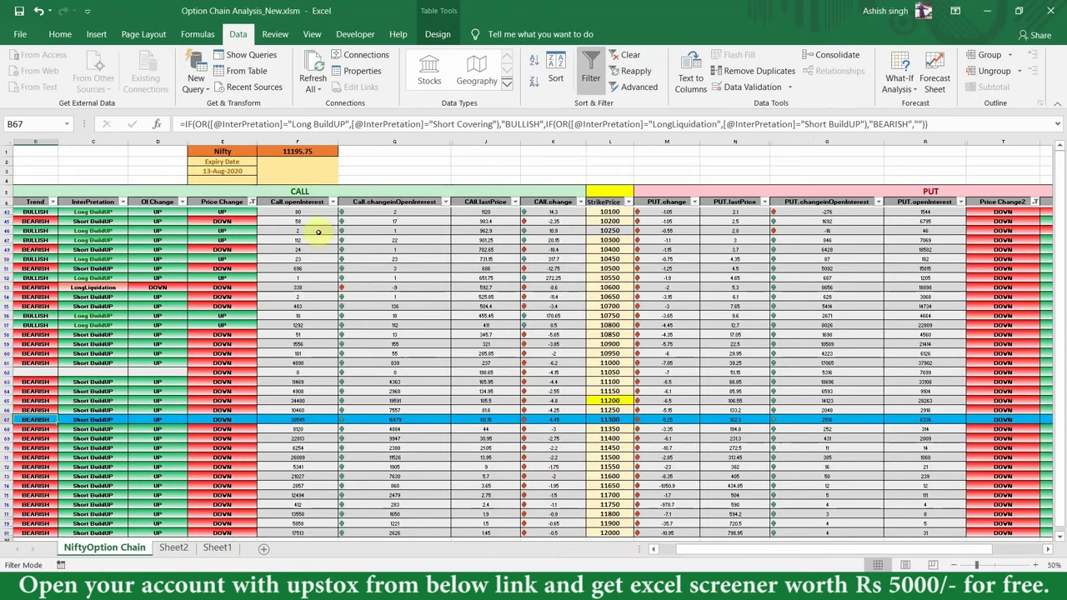
left_click(312, 68)
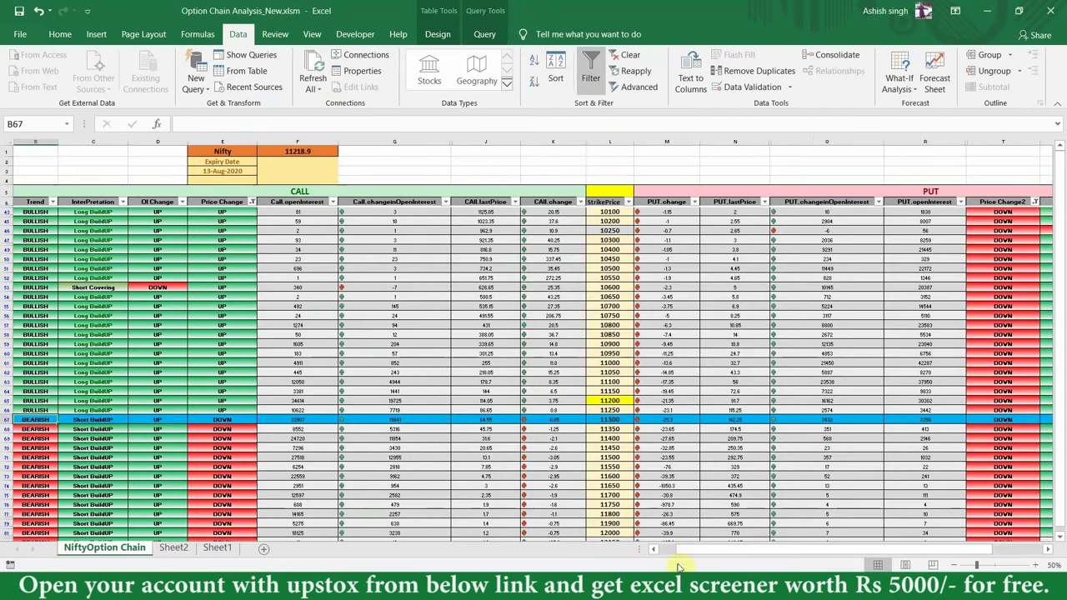
mouse_move(710, 550)
left_mouse_down()
mouse_move(767, 553)
mouse_move(665, 549)
left_mouse_up()
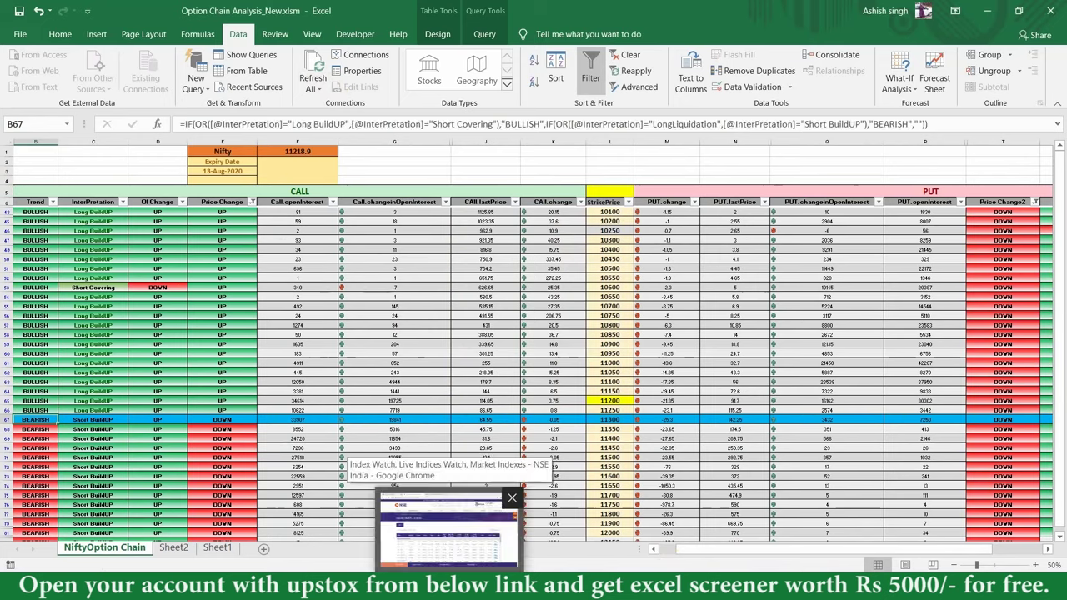
left_click(450, 517)
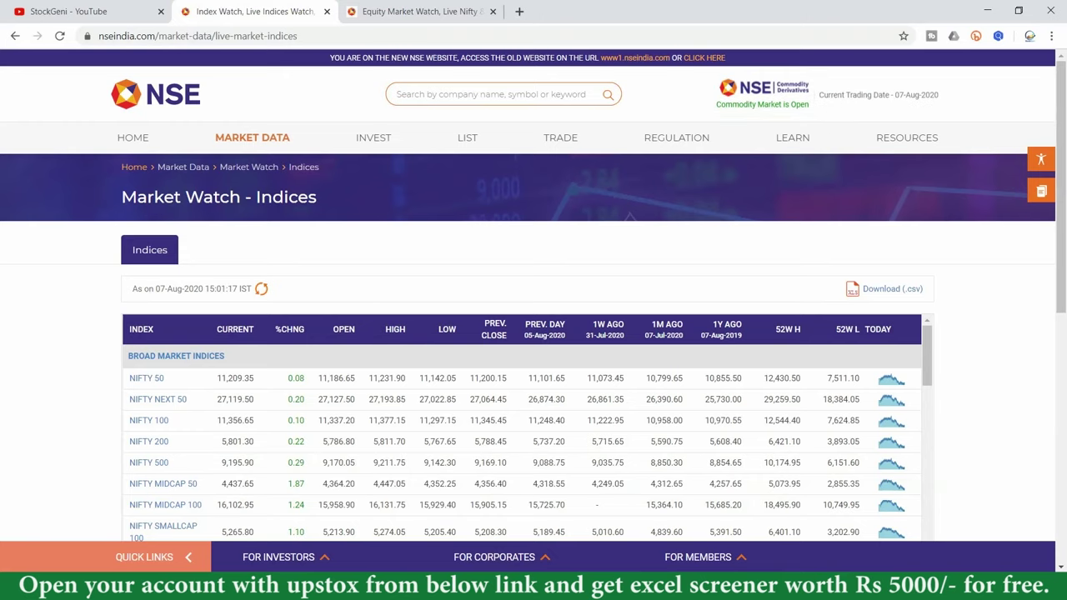
left_click(840, 543)
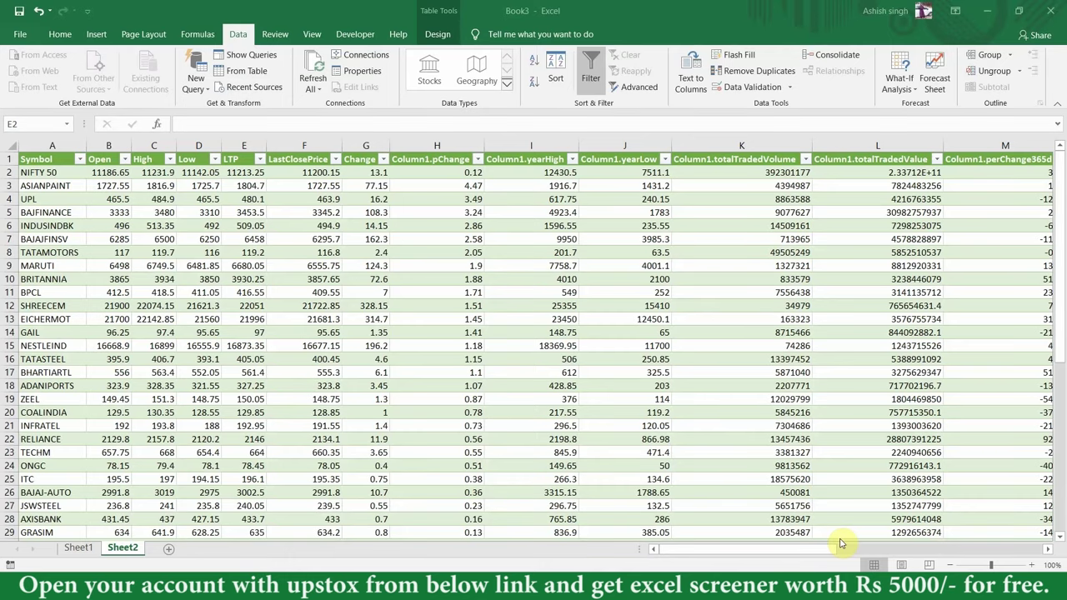